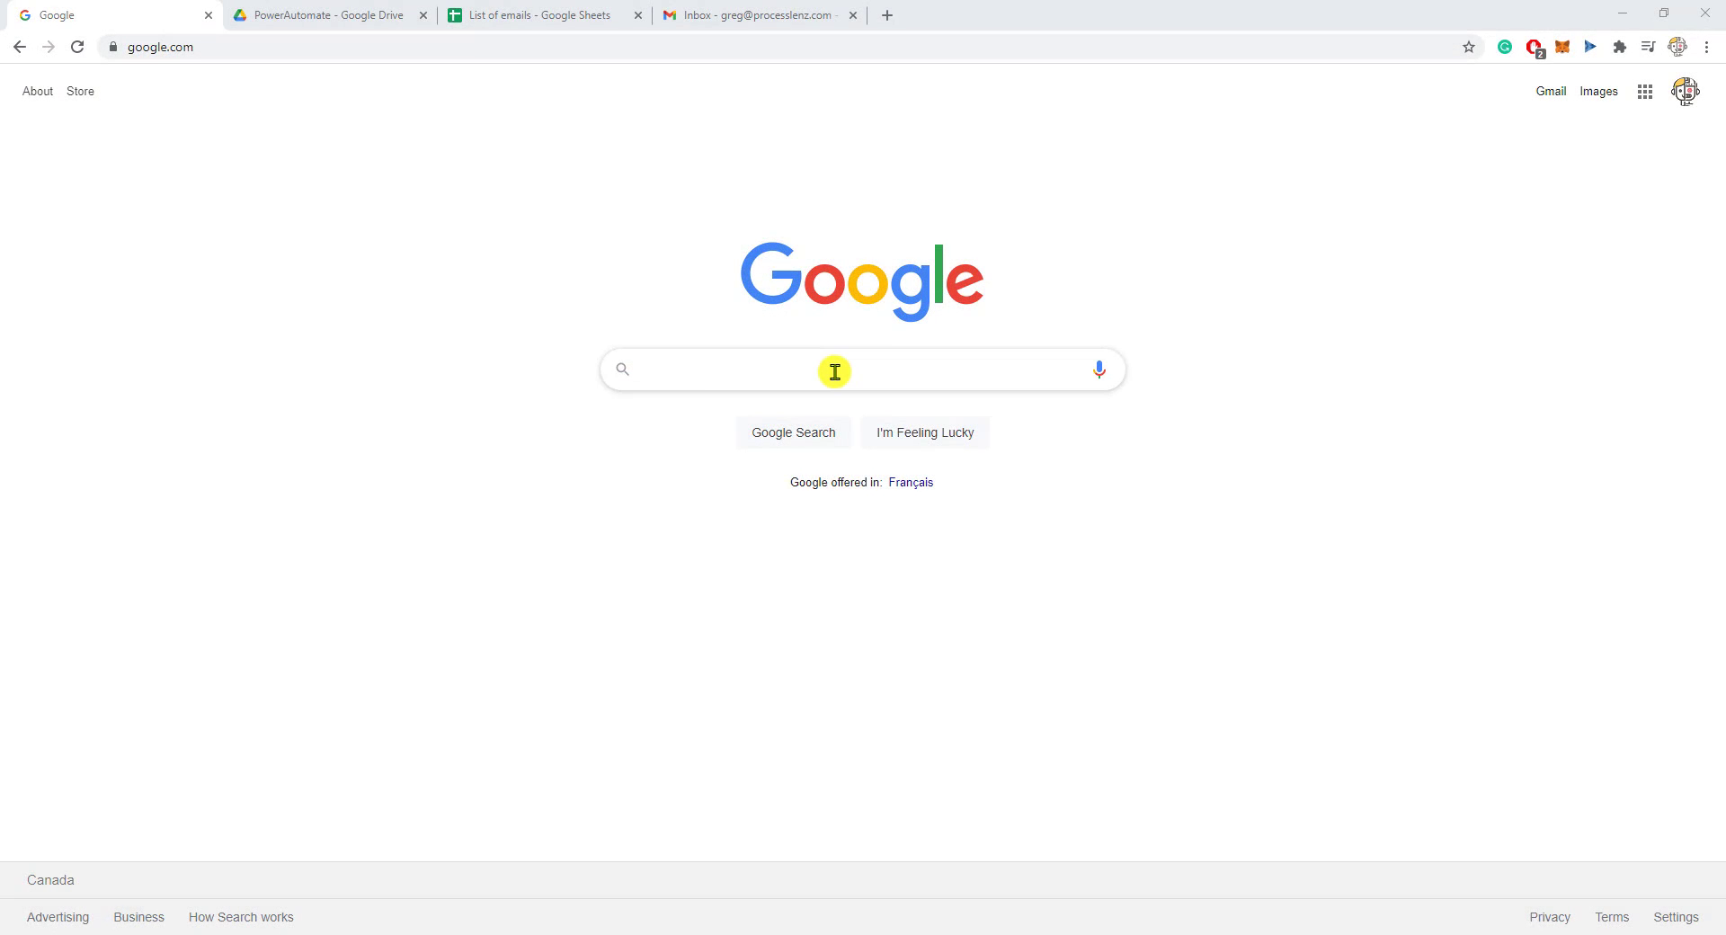
# Search Google for "power automate" and open the Microsoft Power Automate site from the results.
pyautogui.click(835, 372)
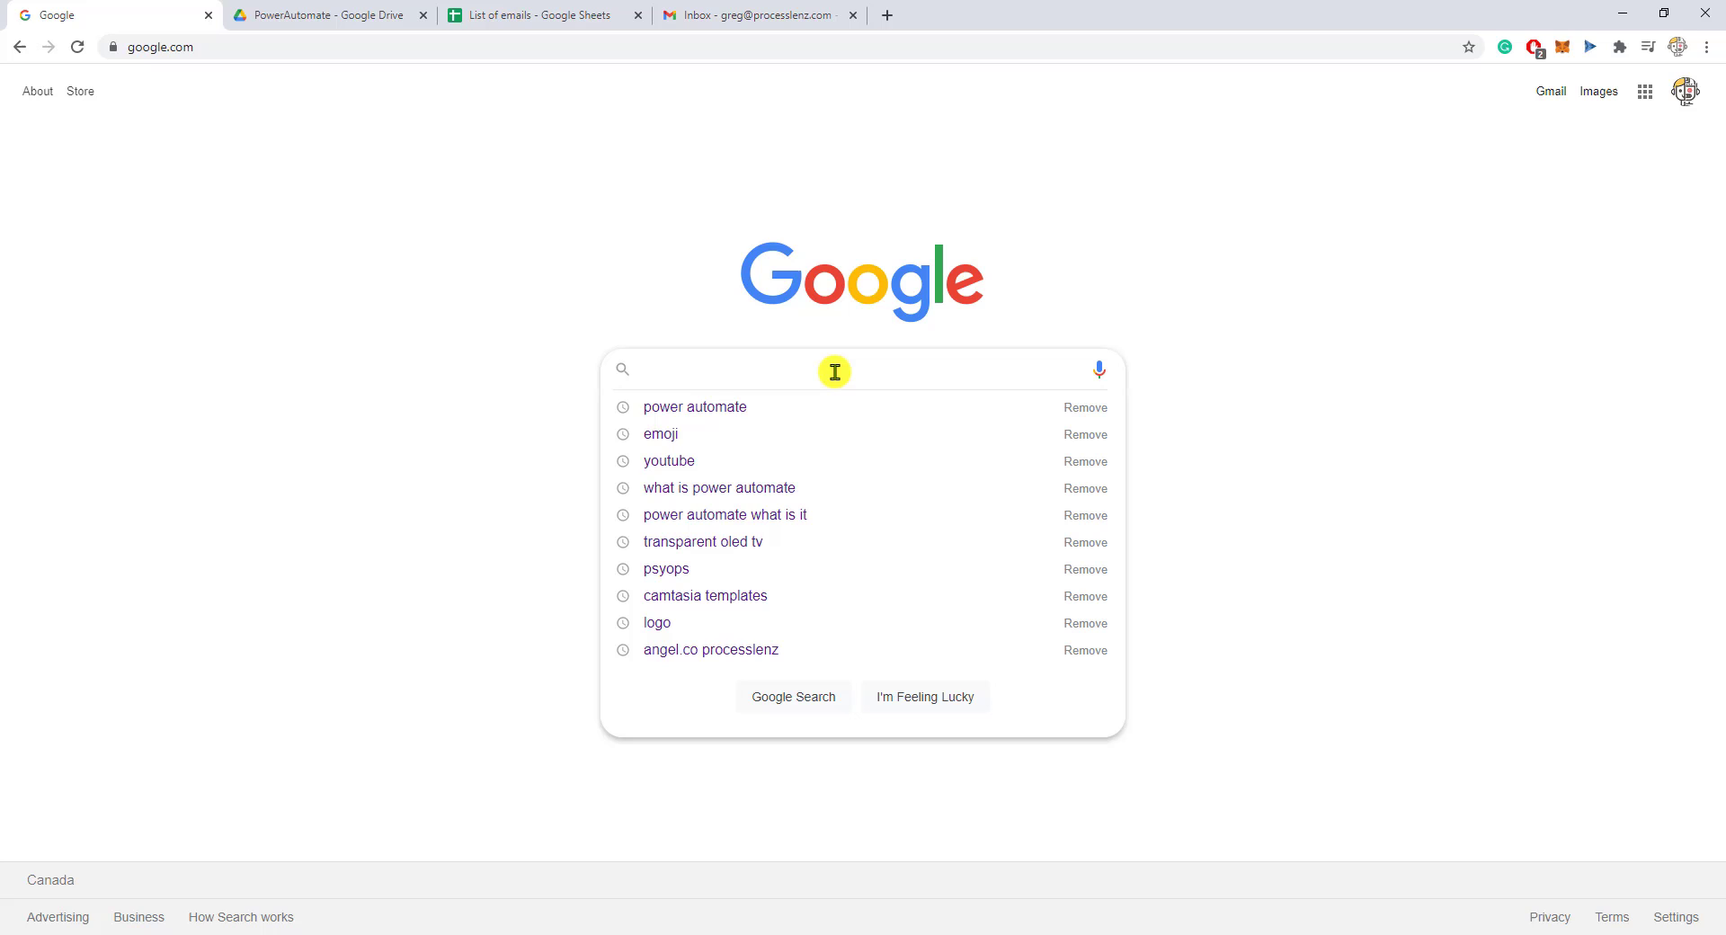
pyautogui.press('Down')
pyautogui.press('Return')
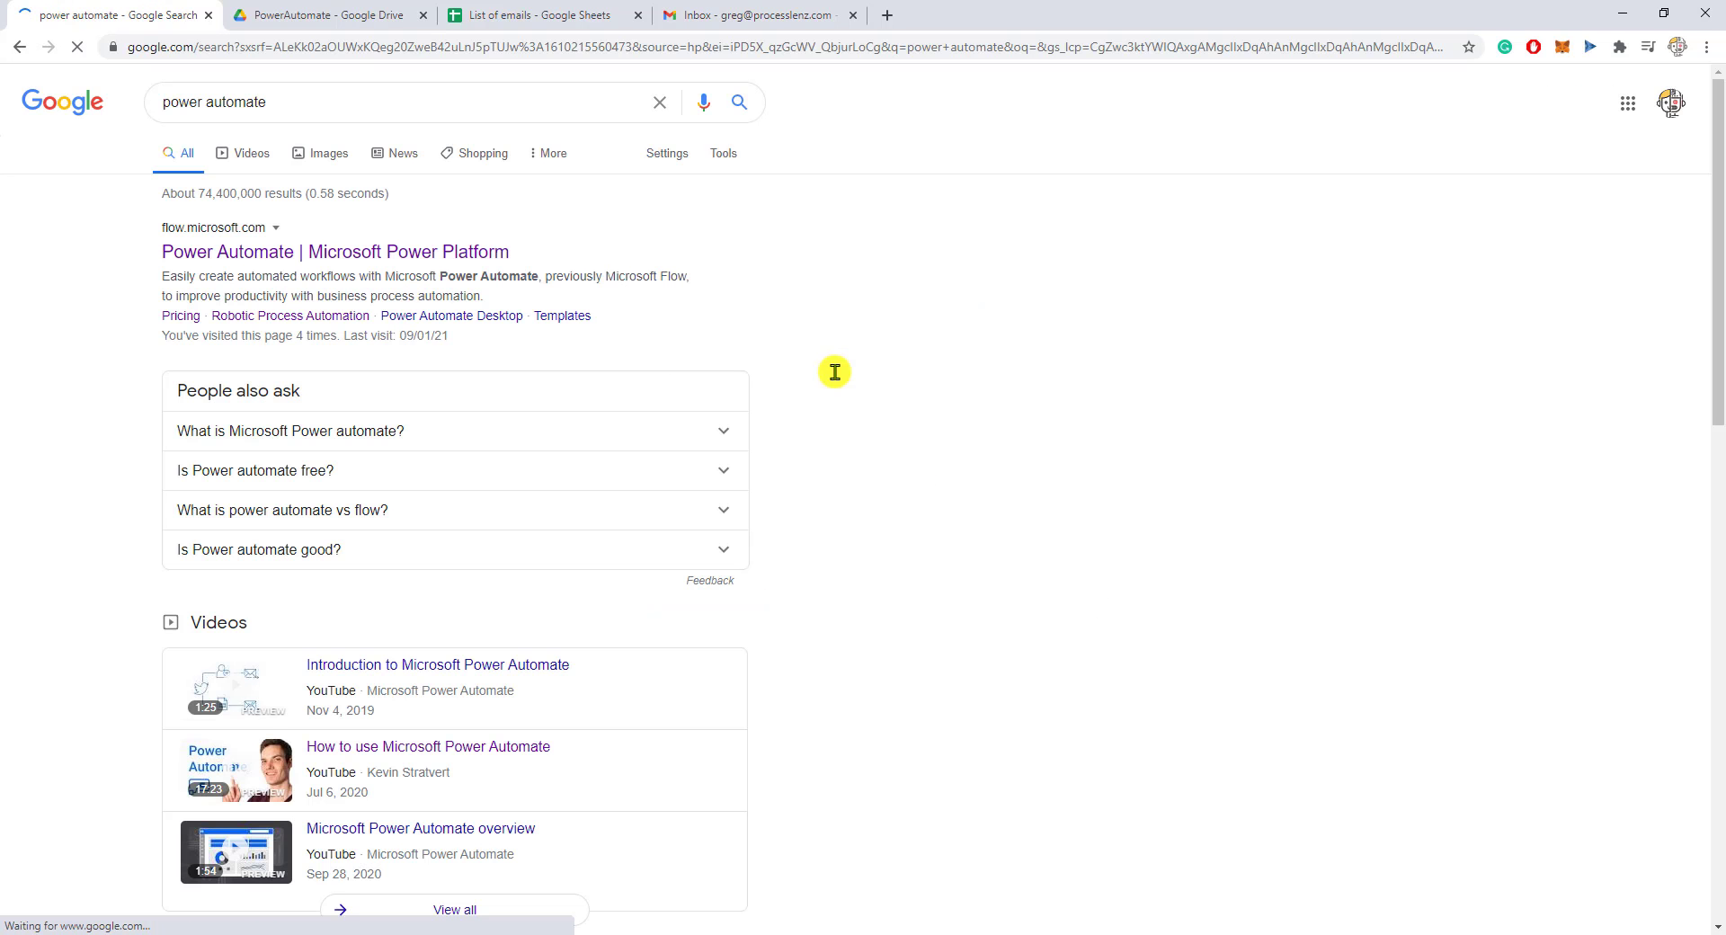
pyautogui.click(236, 261)
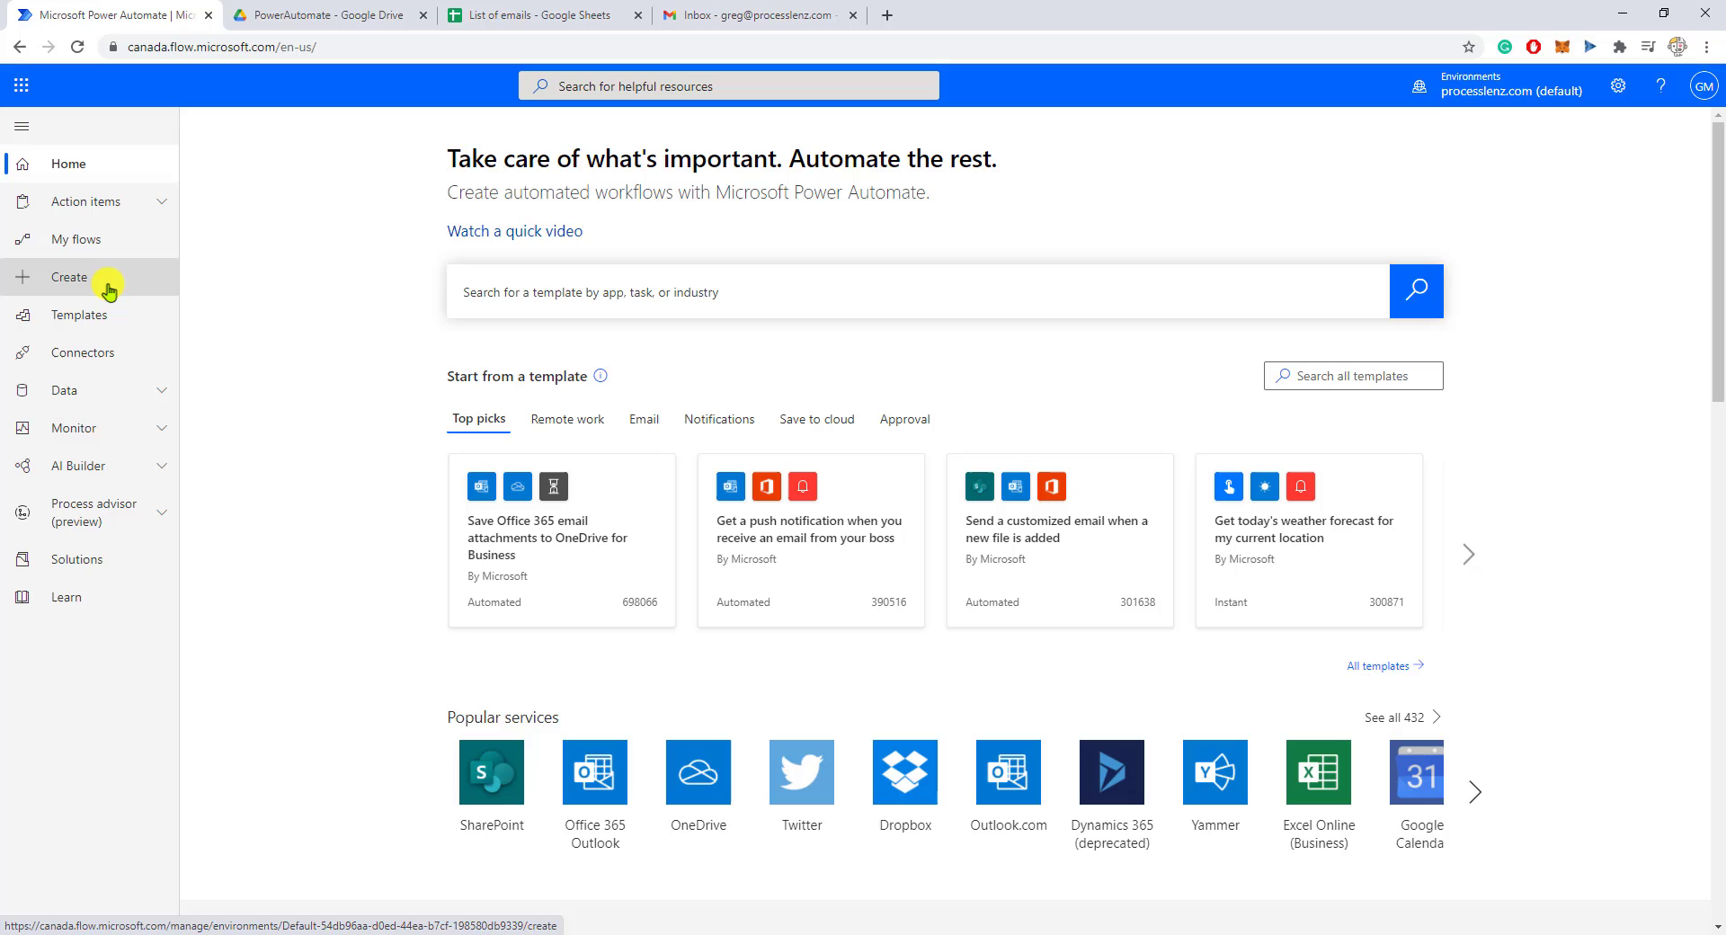
# Create a manually triggered instant cloud flow named "Send emails to google sheets contact list with custom message".
pyautogui.click(106, 284)
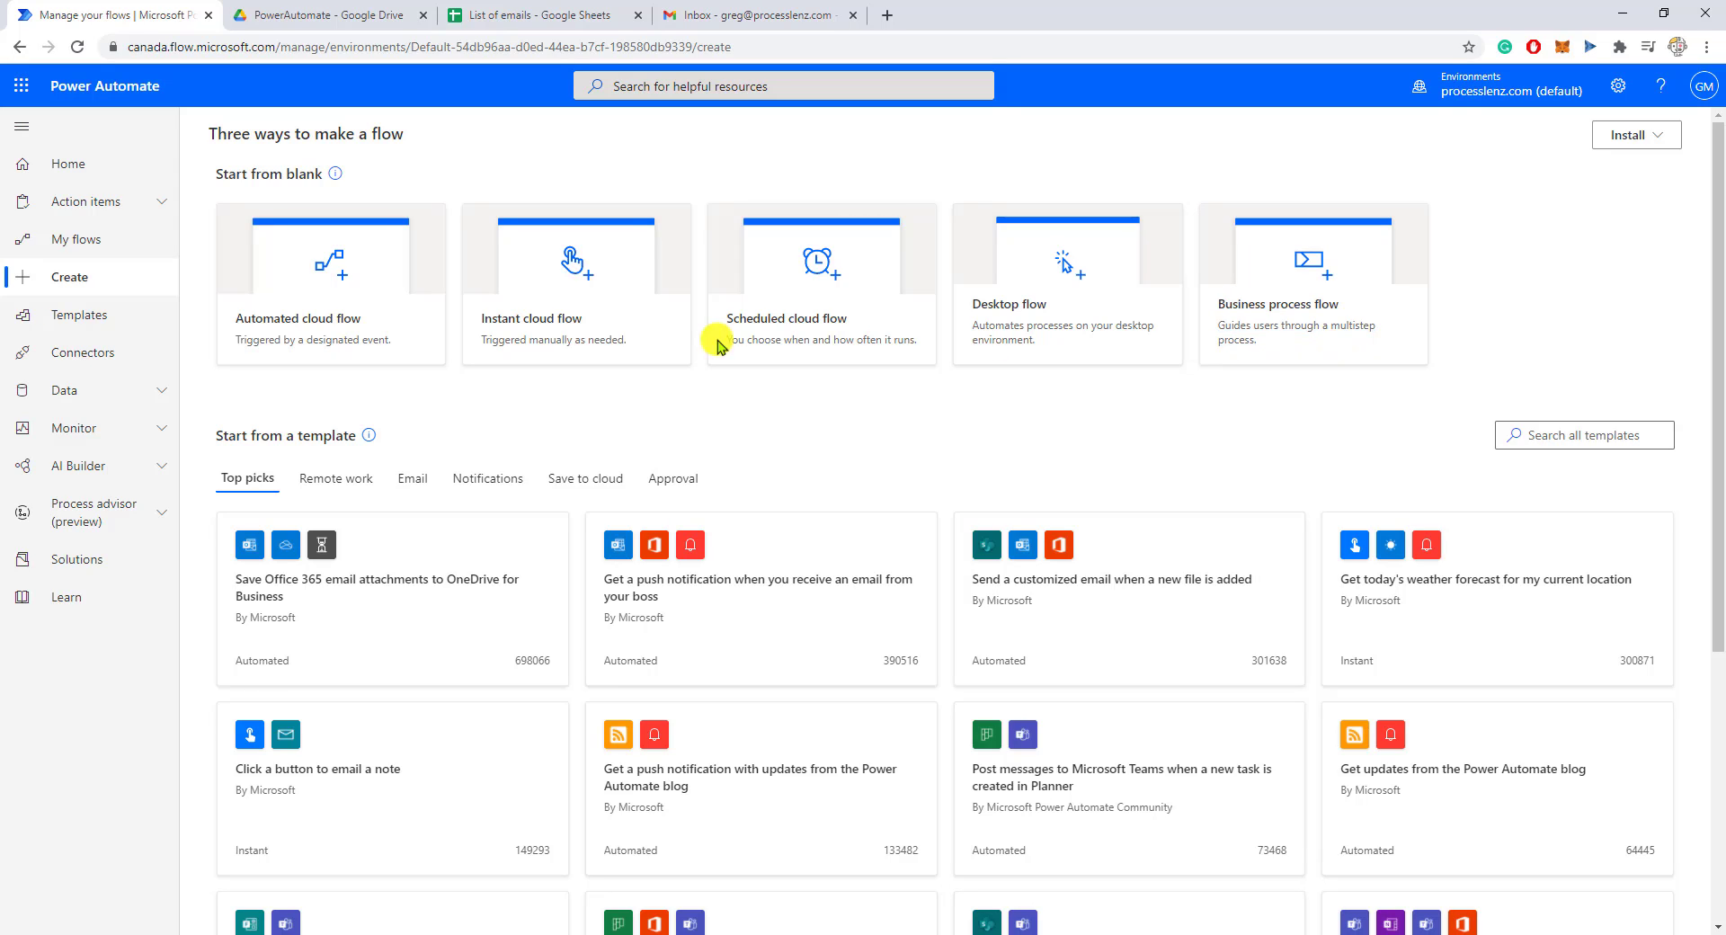
pyautogui.click(541, 344)
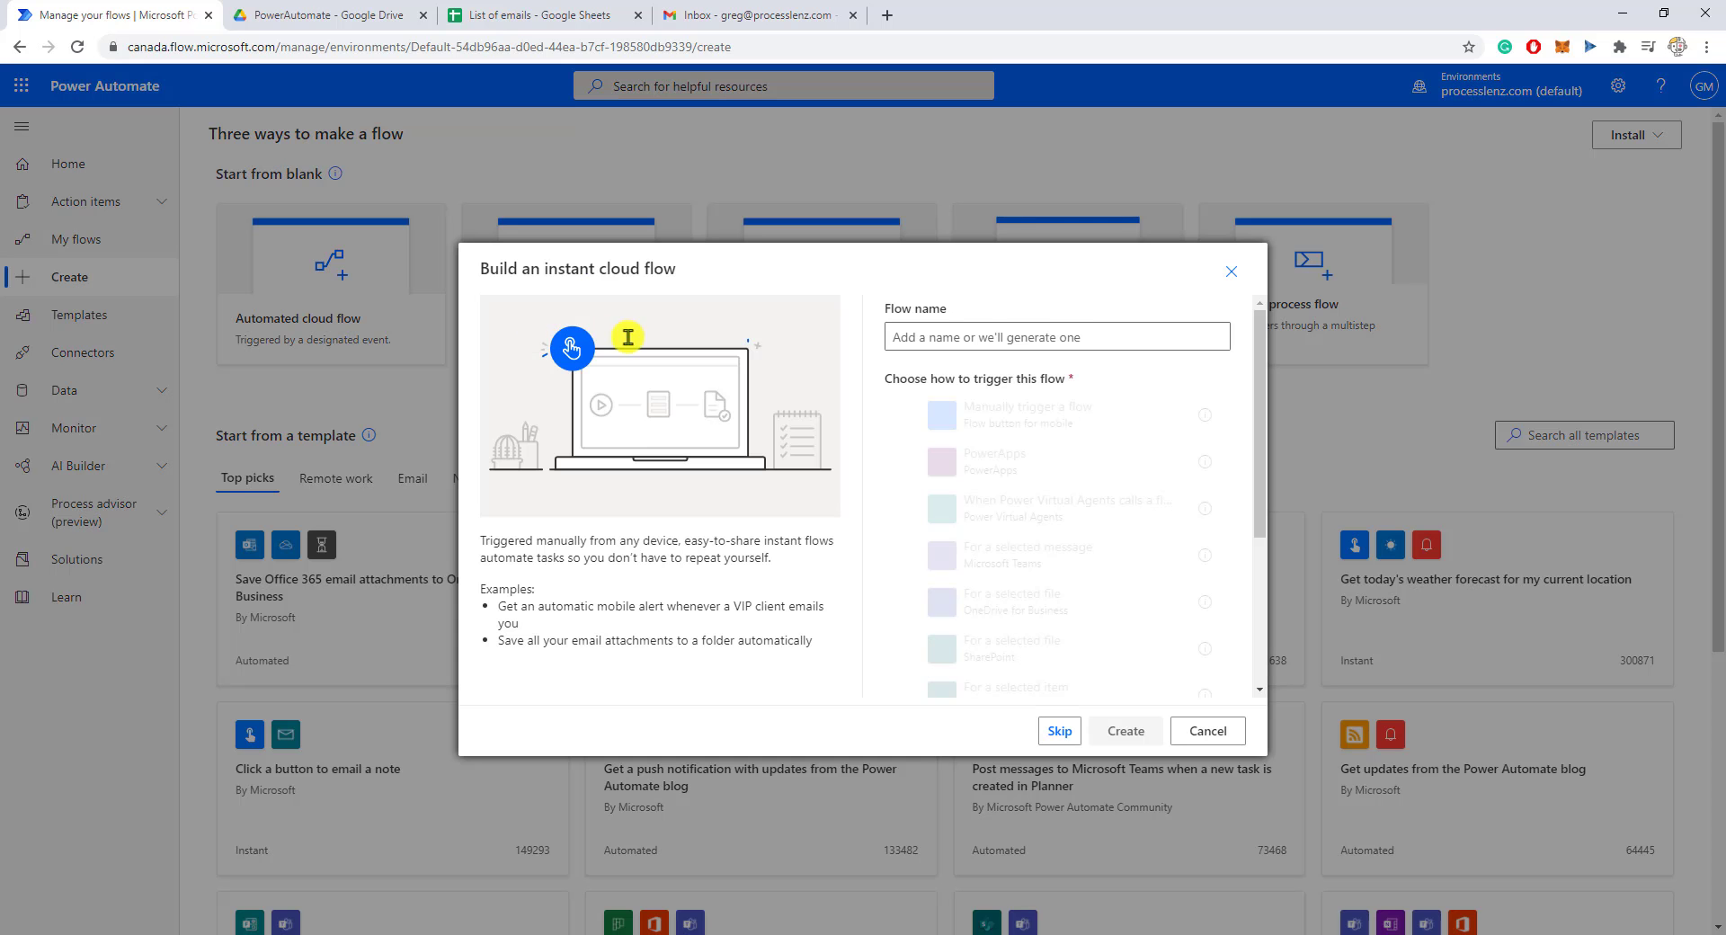
pyautogui.click(1203, 430)
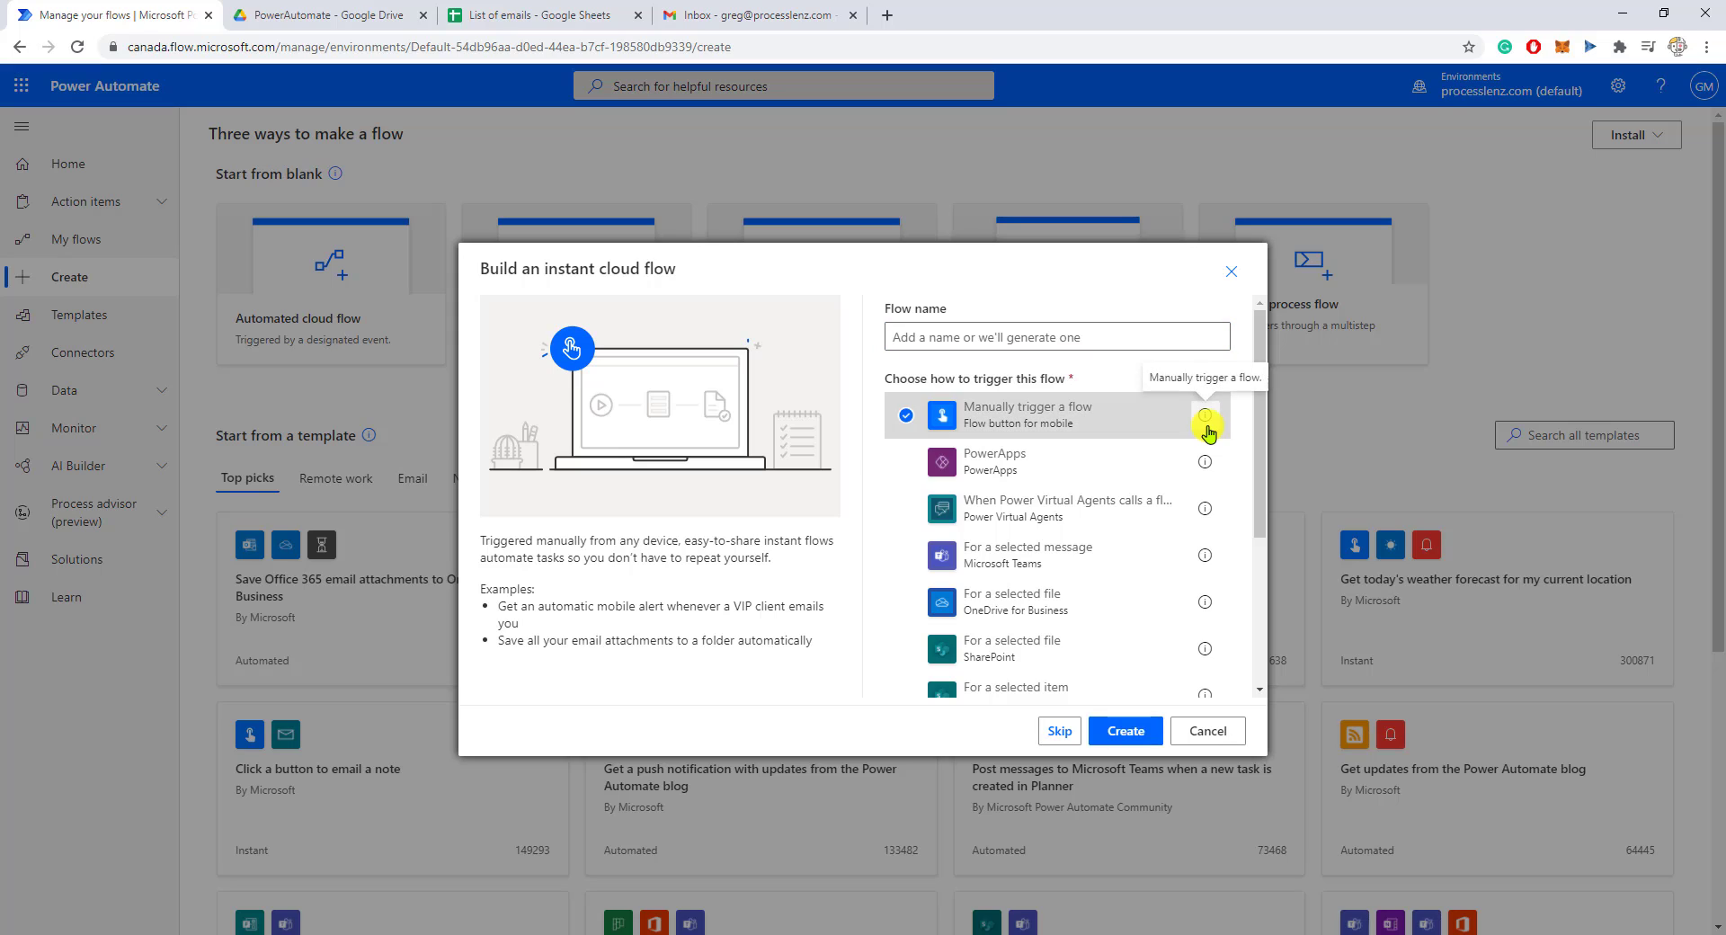
pyautogui.click(1015, 336)
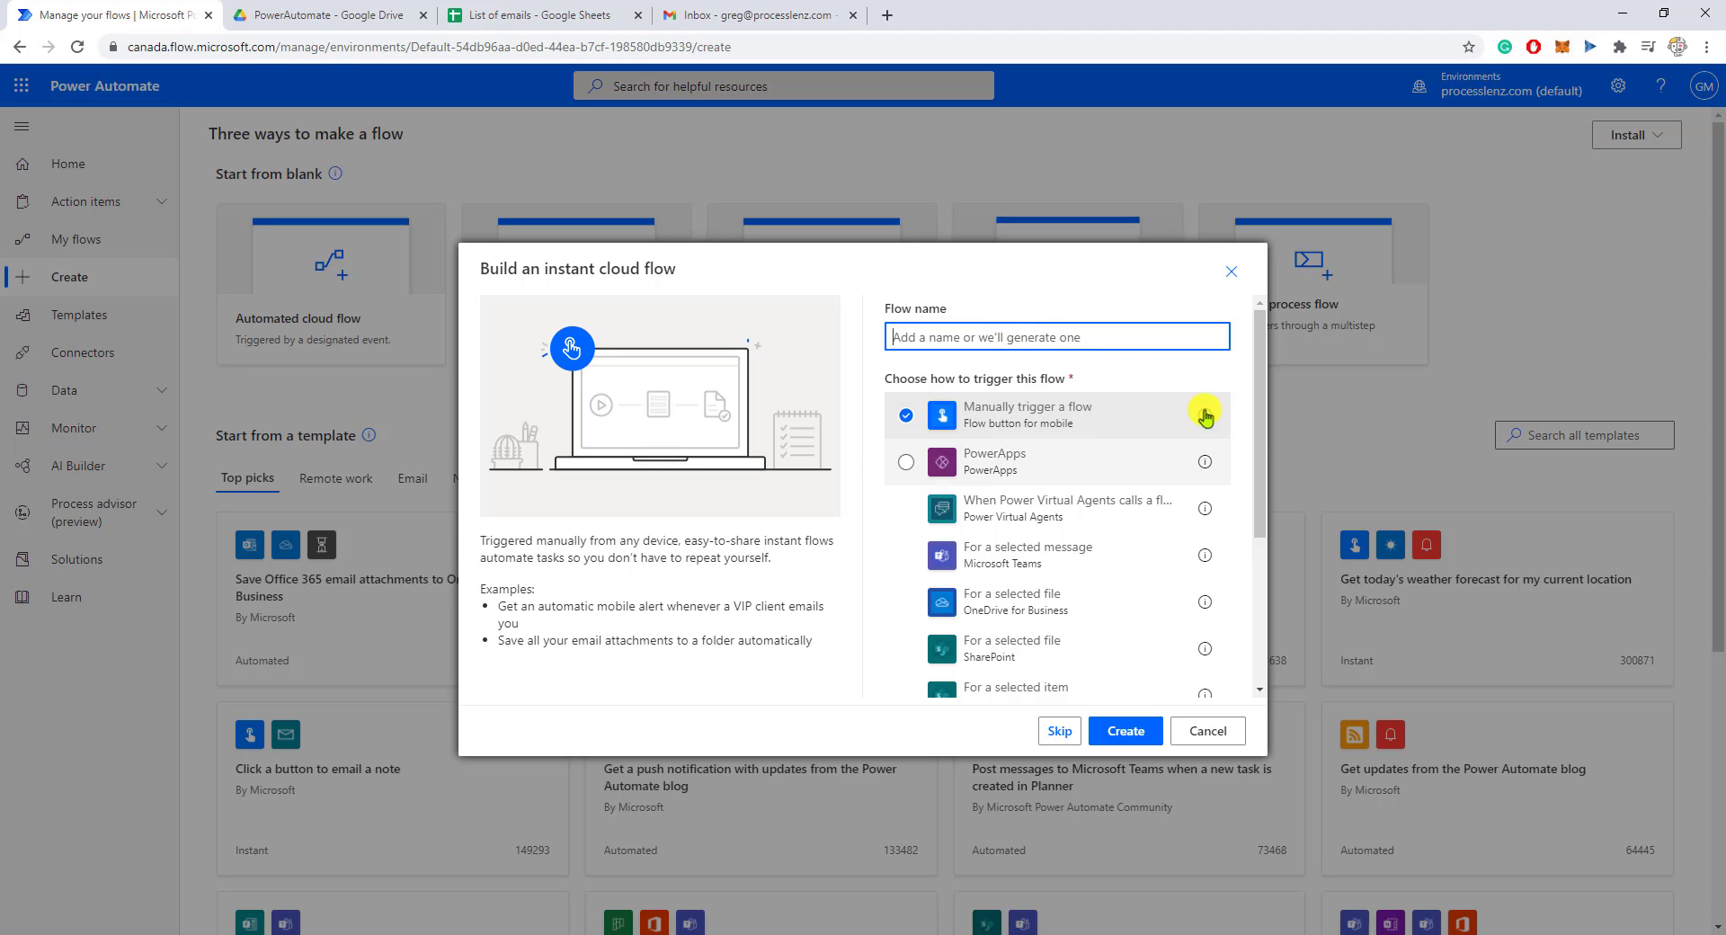
pyautogui.moveTo(1260, 435); pyautogui.dragTo(1273, 593)
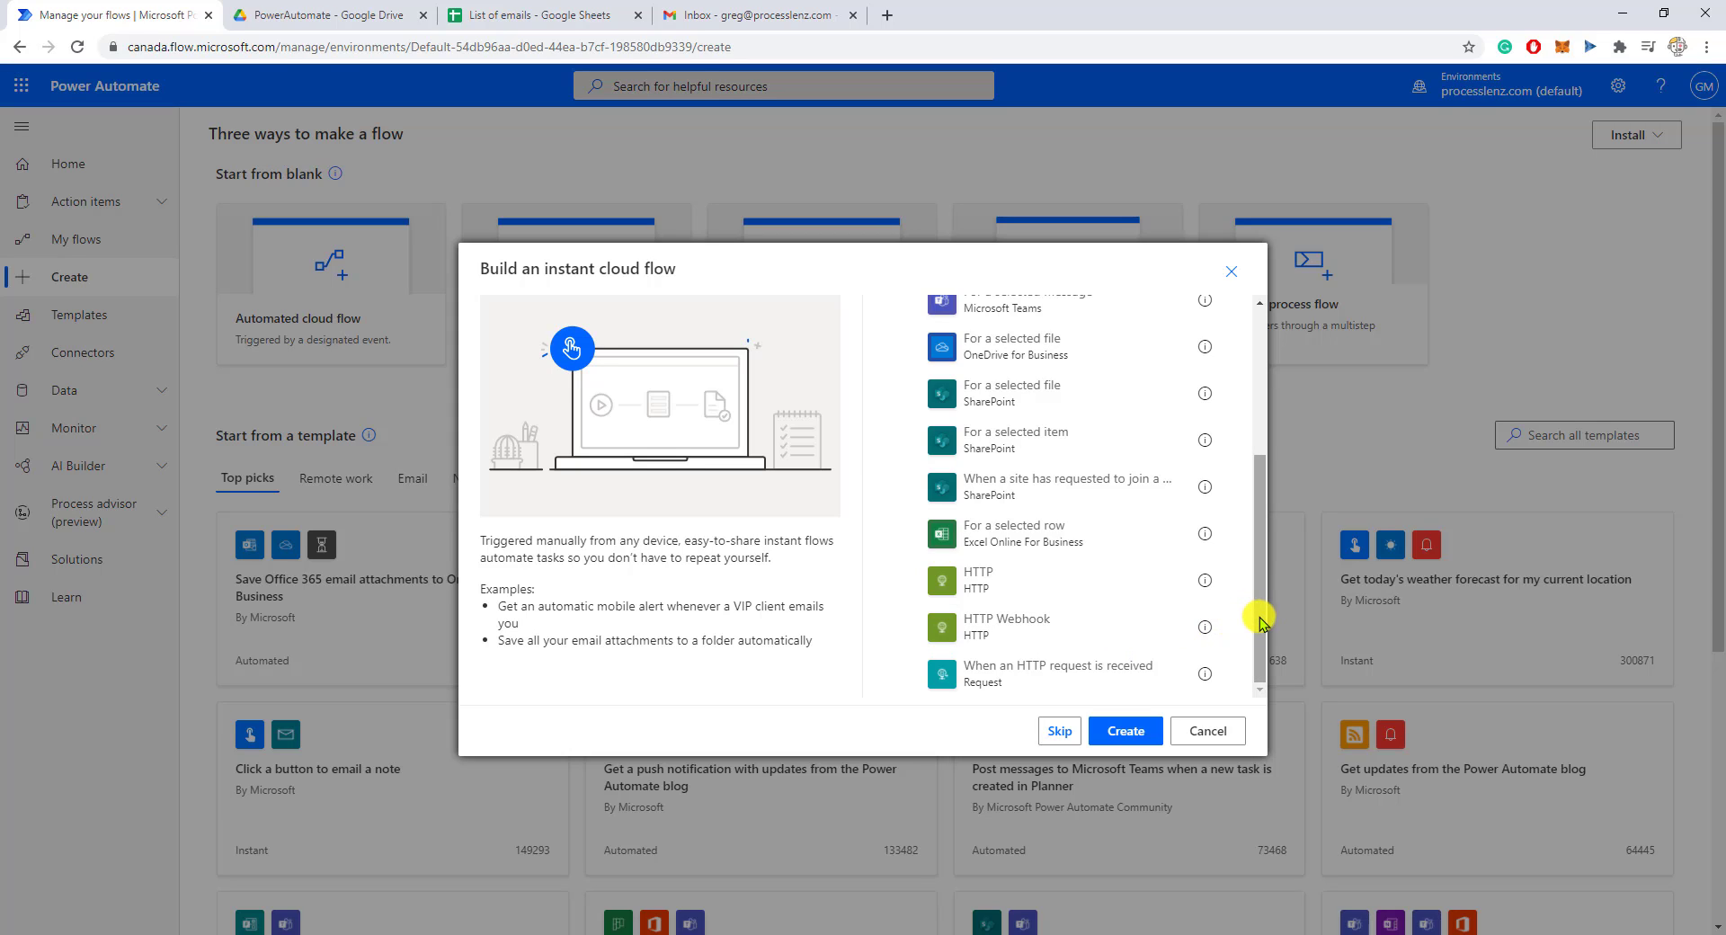
pyautogui.scroll(1, 1262, 605)
pyautogui.moveTo(1262, 604); pyautogui.dragTo(1276, 435)
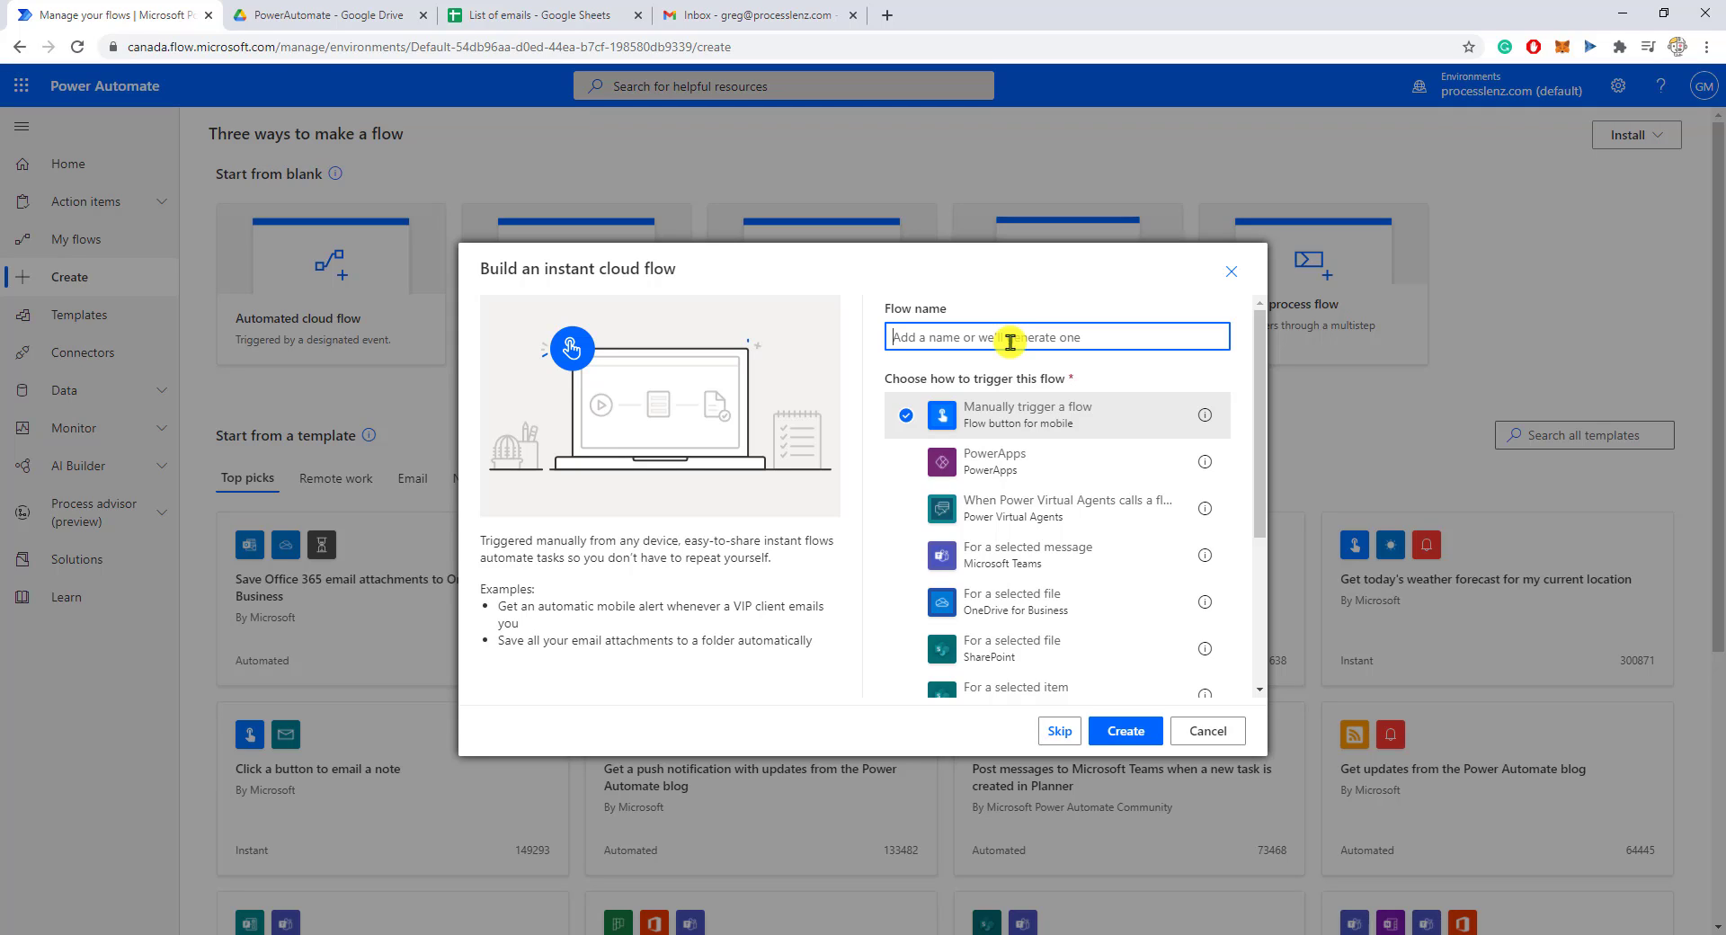
pyautogui.write('S')
pyautogui.write('end emails to google sheets contact list with custom mess')
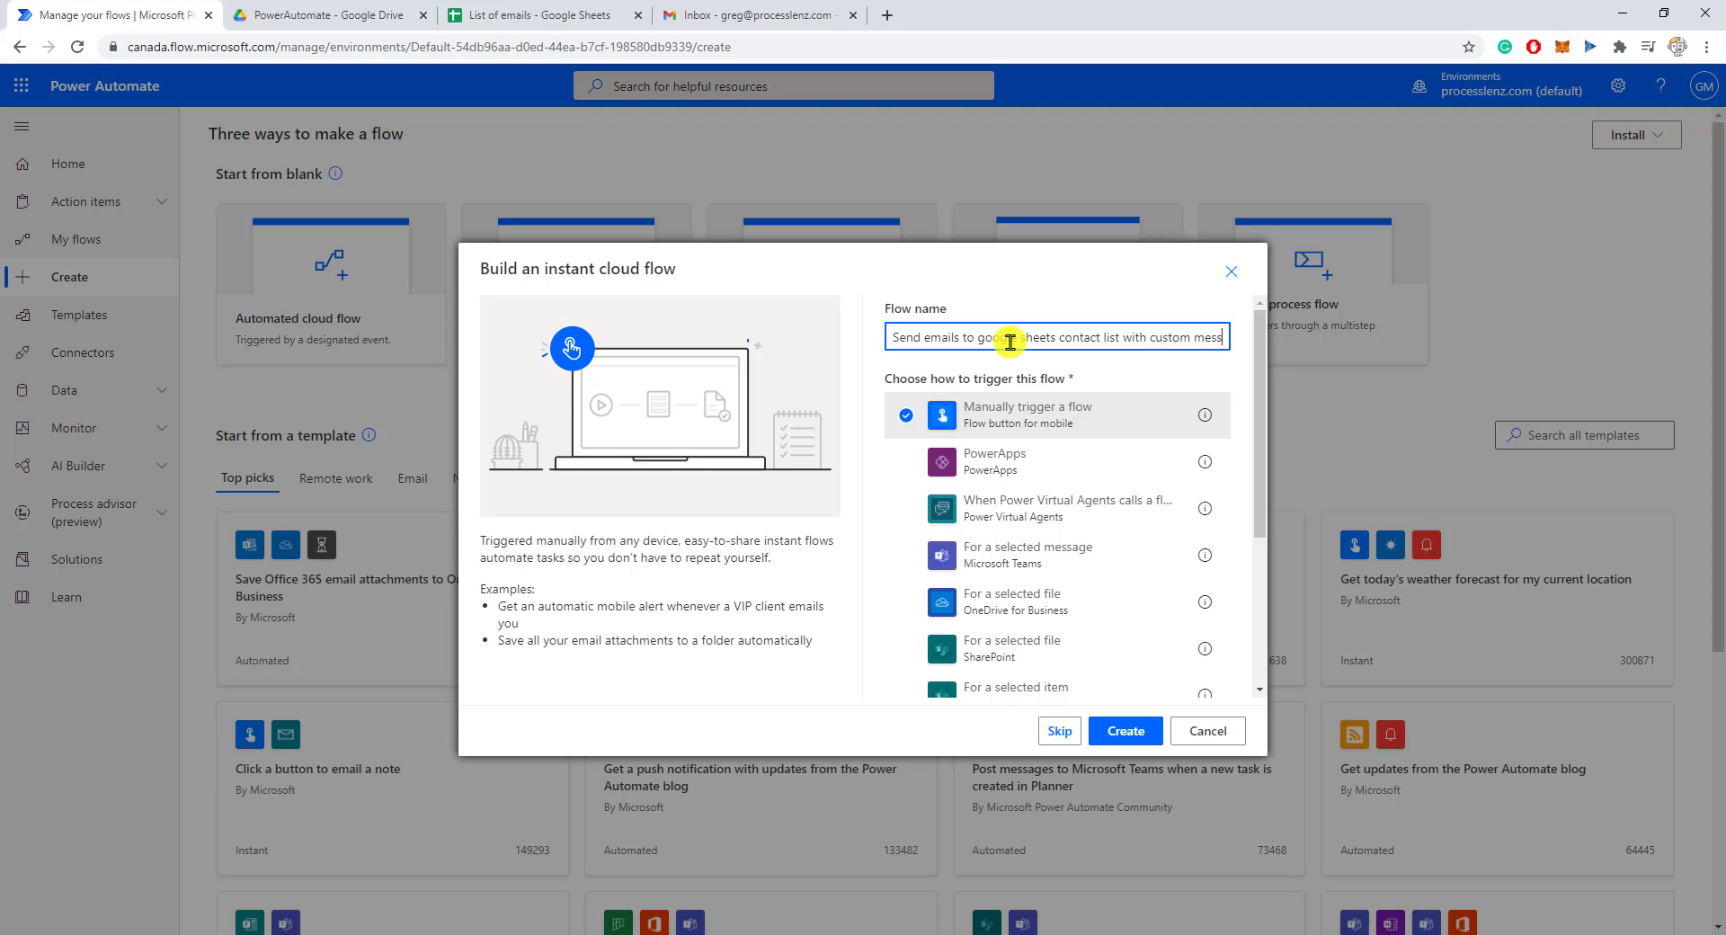
pyautogui.write('age')
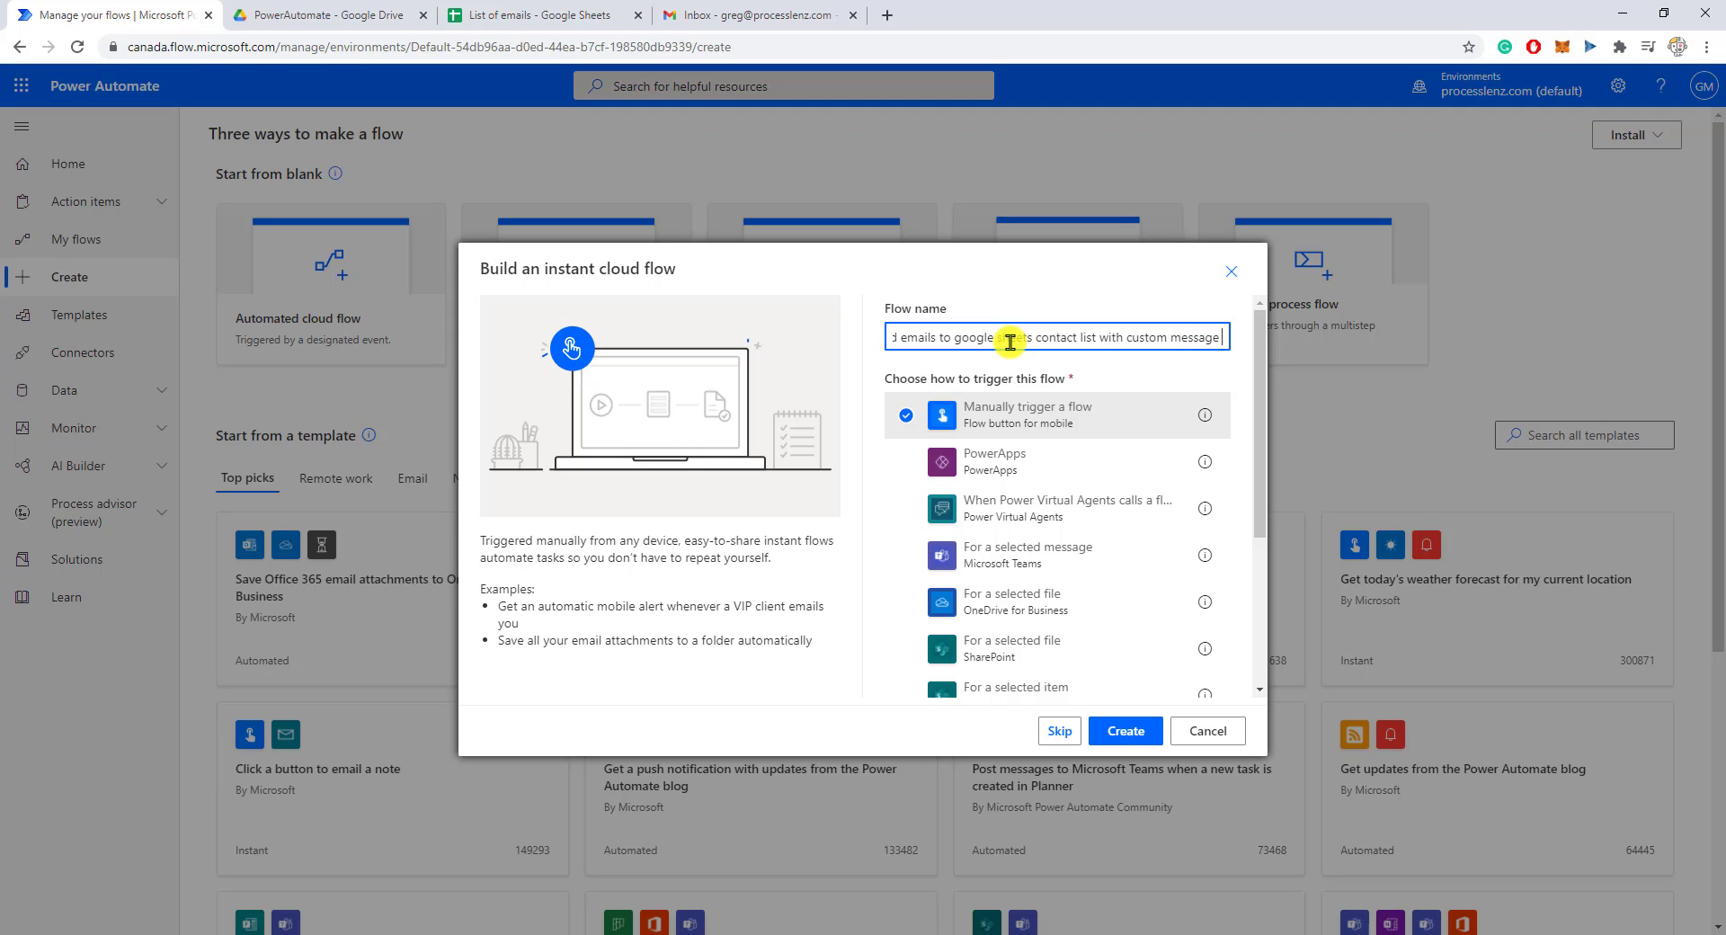
pyautogui.click(1132, 735)
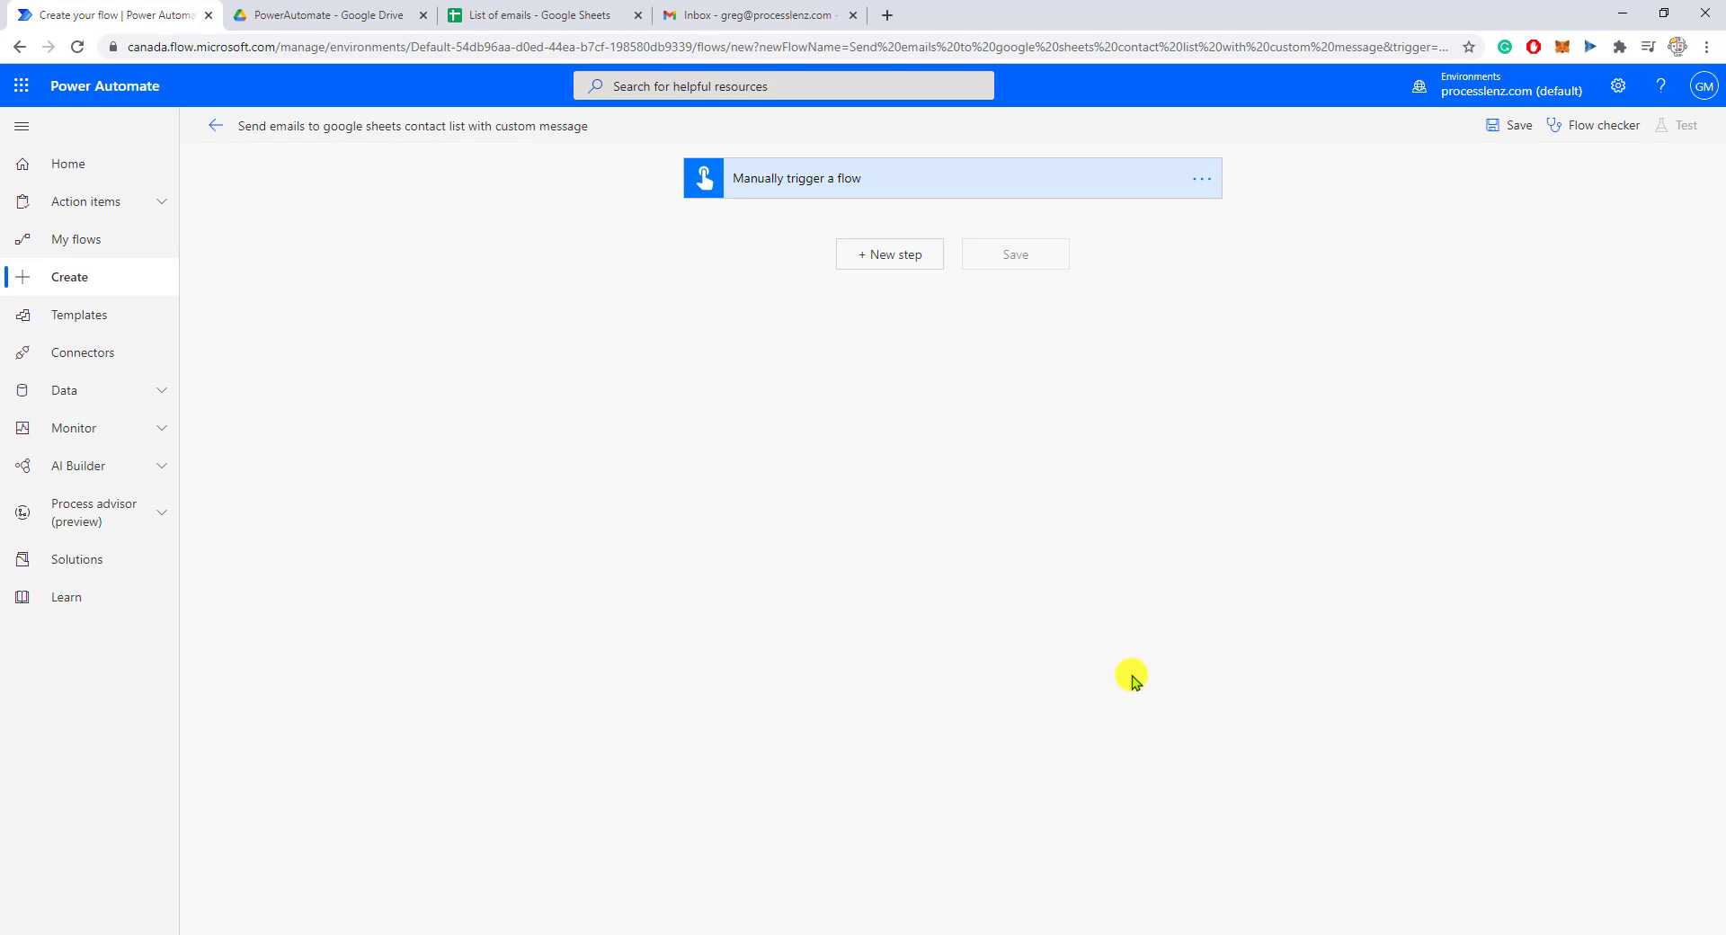
# Add the Google Sheets "Get rows" action after the manual trigger.
pyautogui.click(1112, 186)
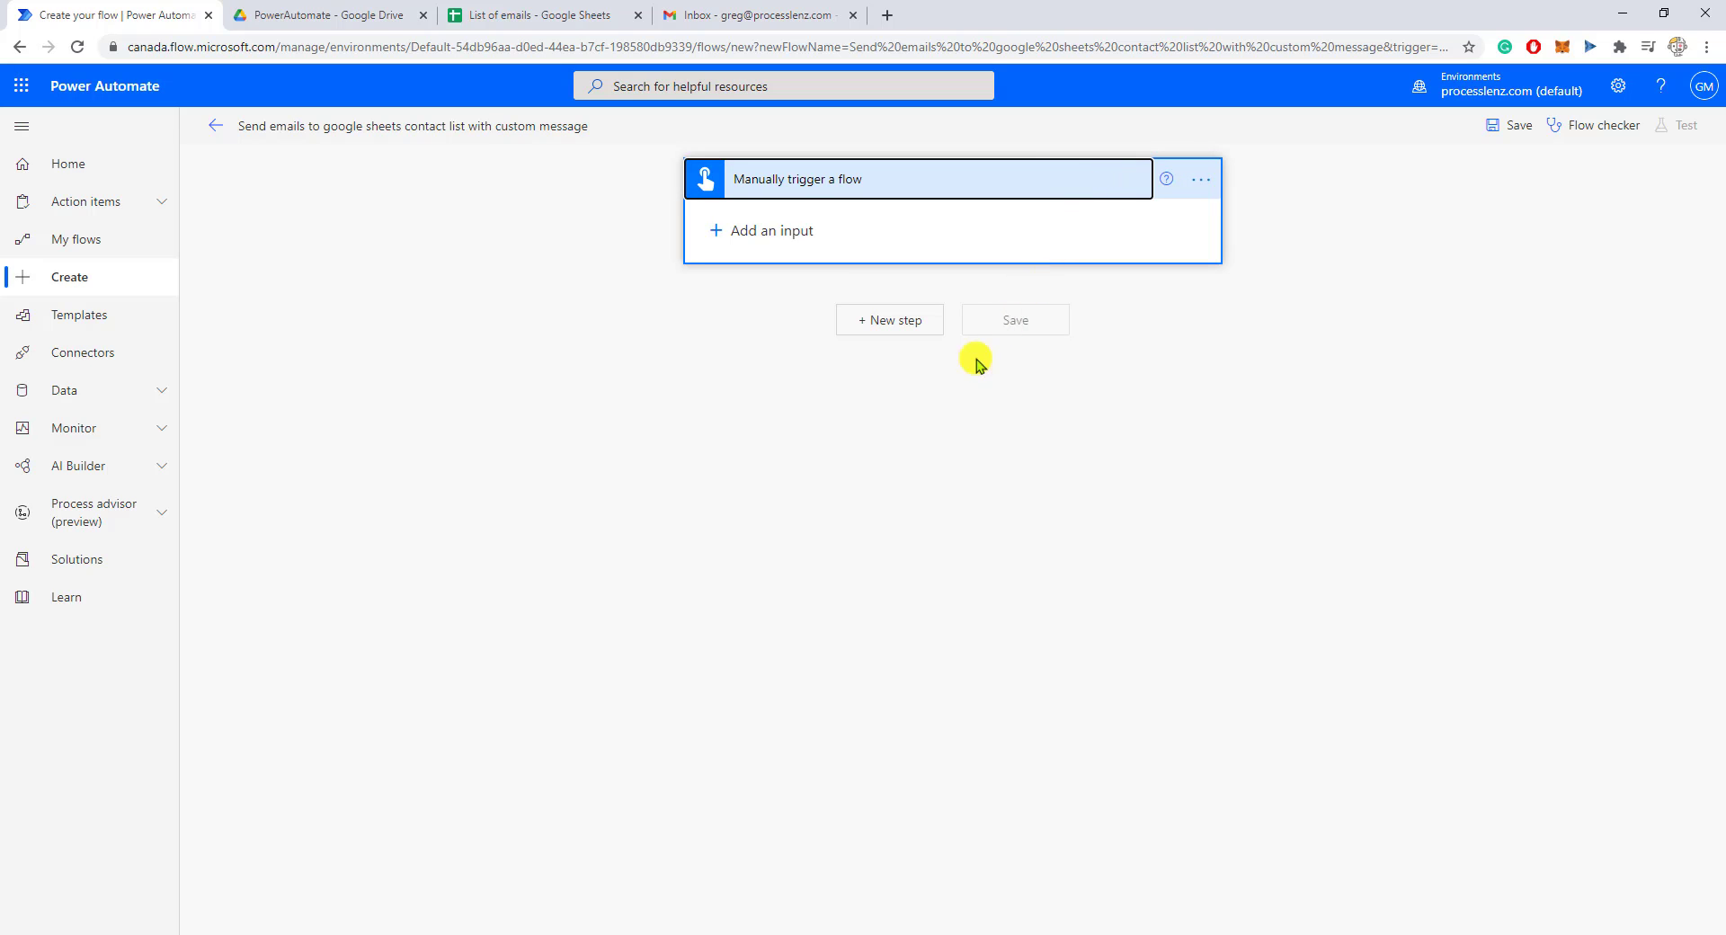
pyautogui.click(903, 323)
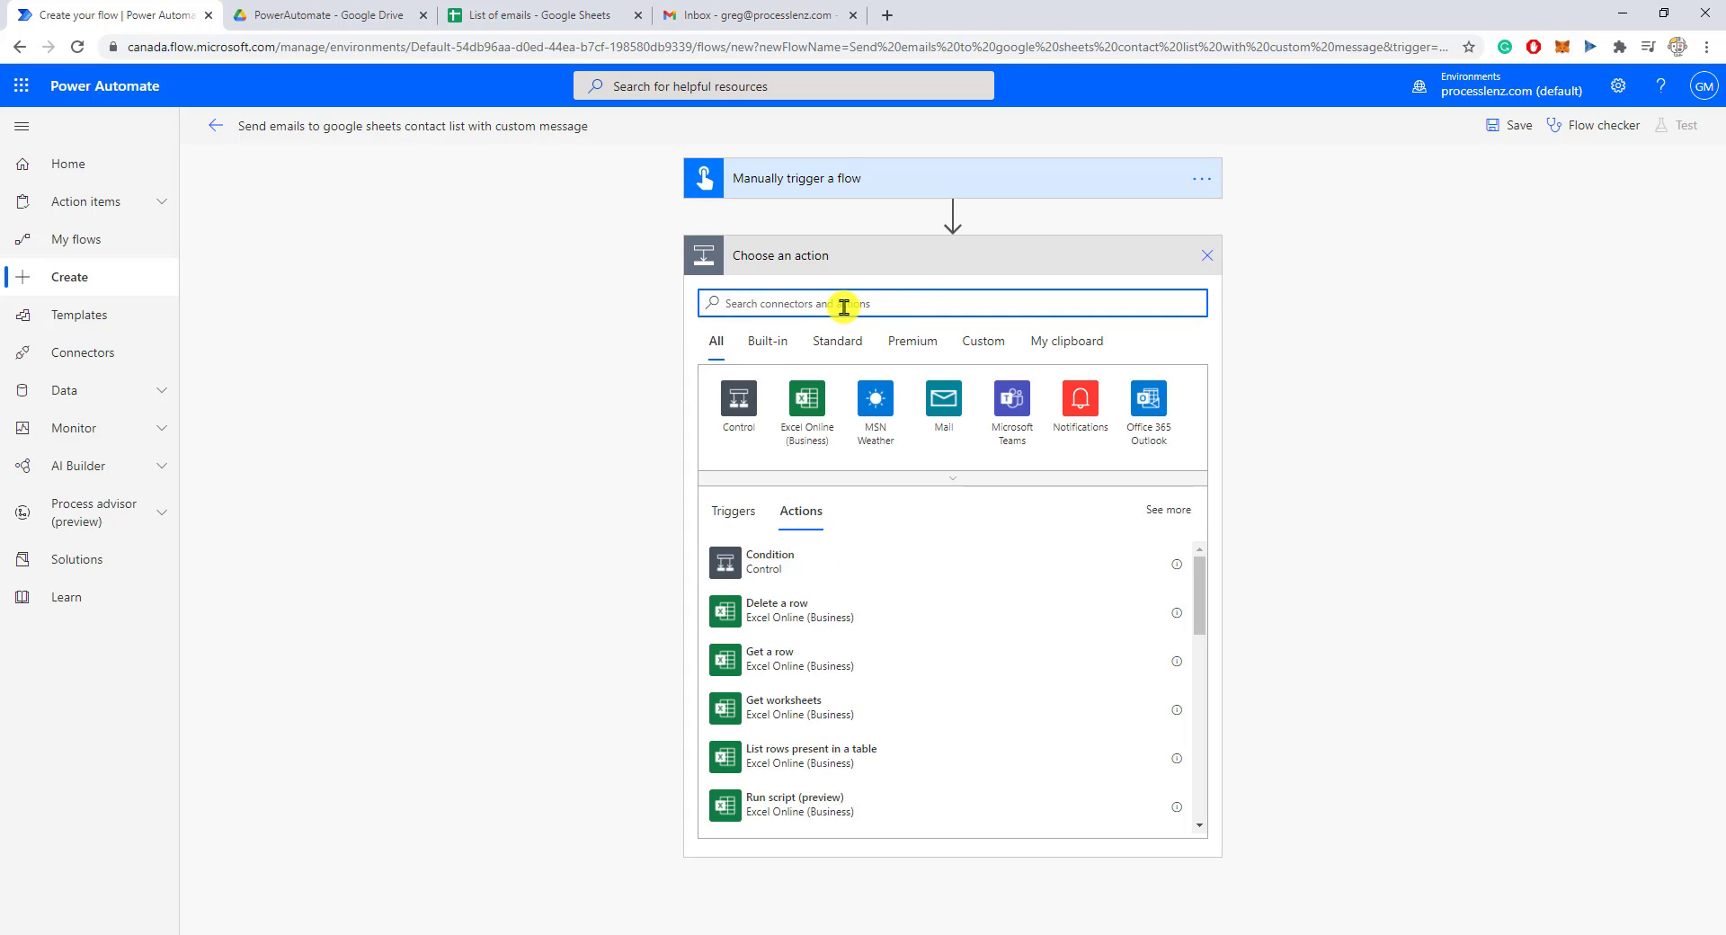
pyautogui.write('exce')
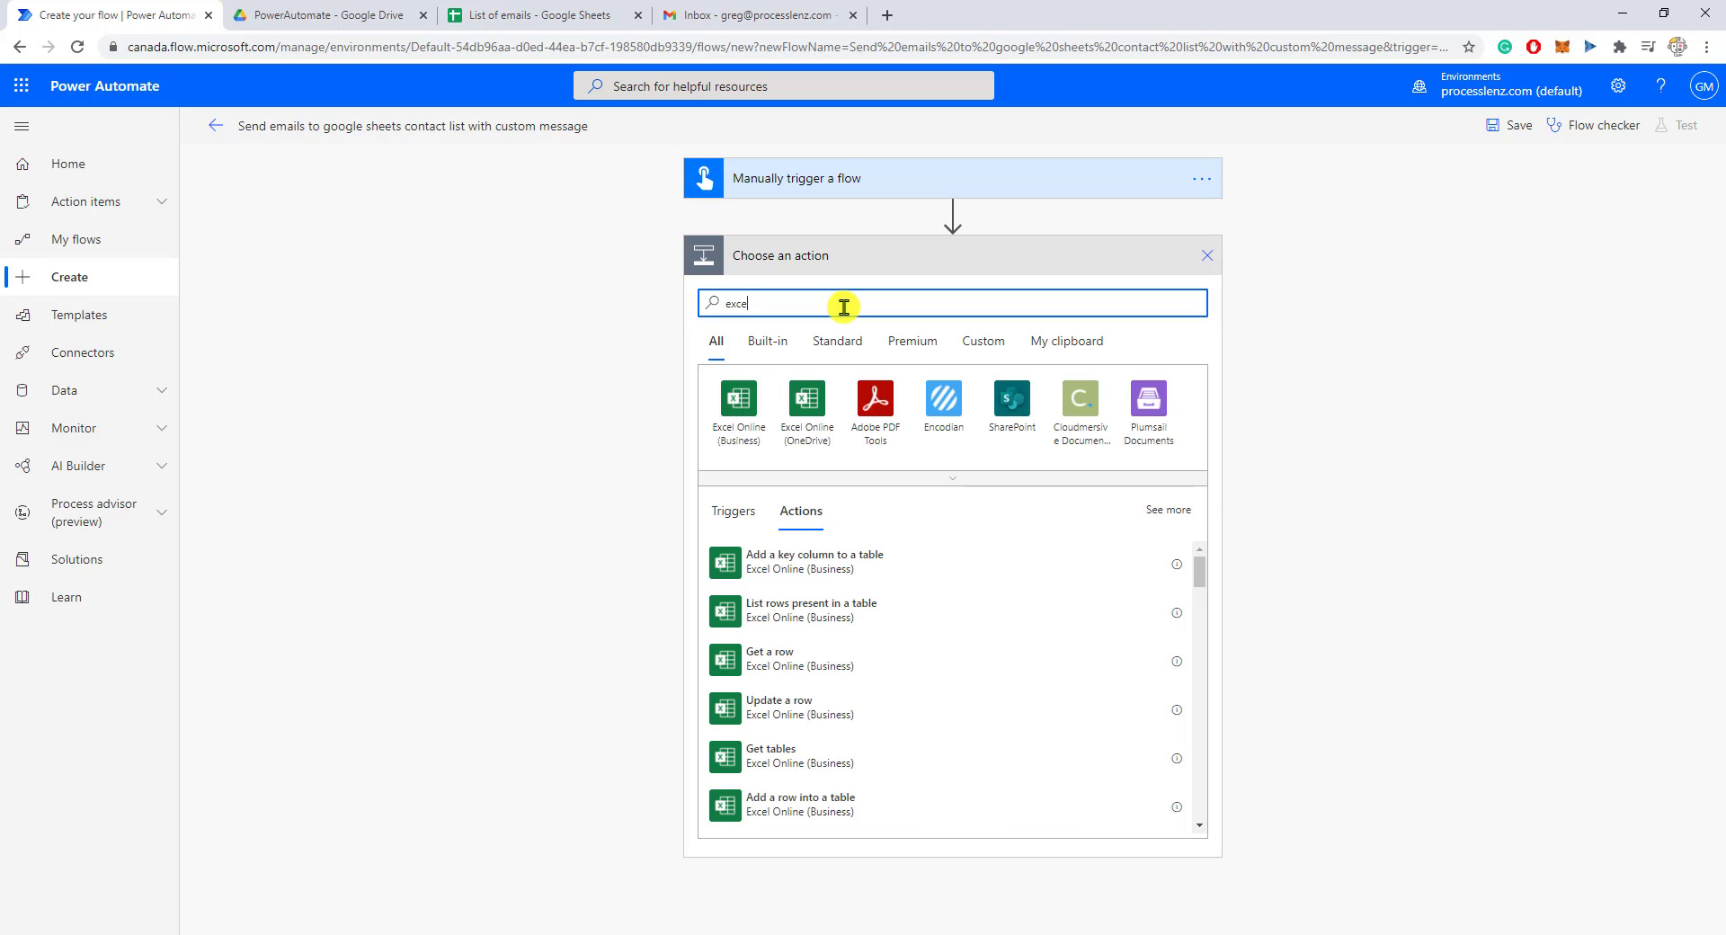
pyautogui.doubleClick(843, 307)
pyautogui.write('shee')
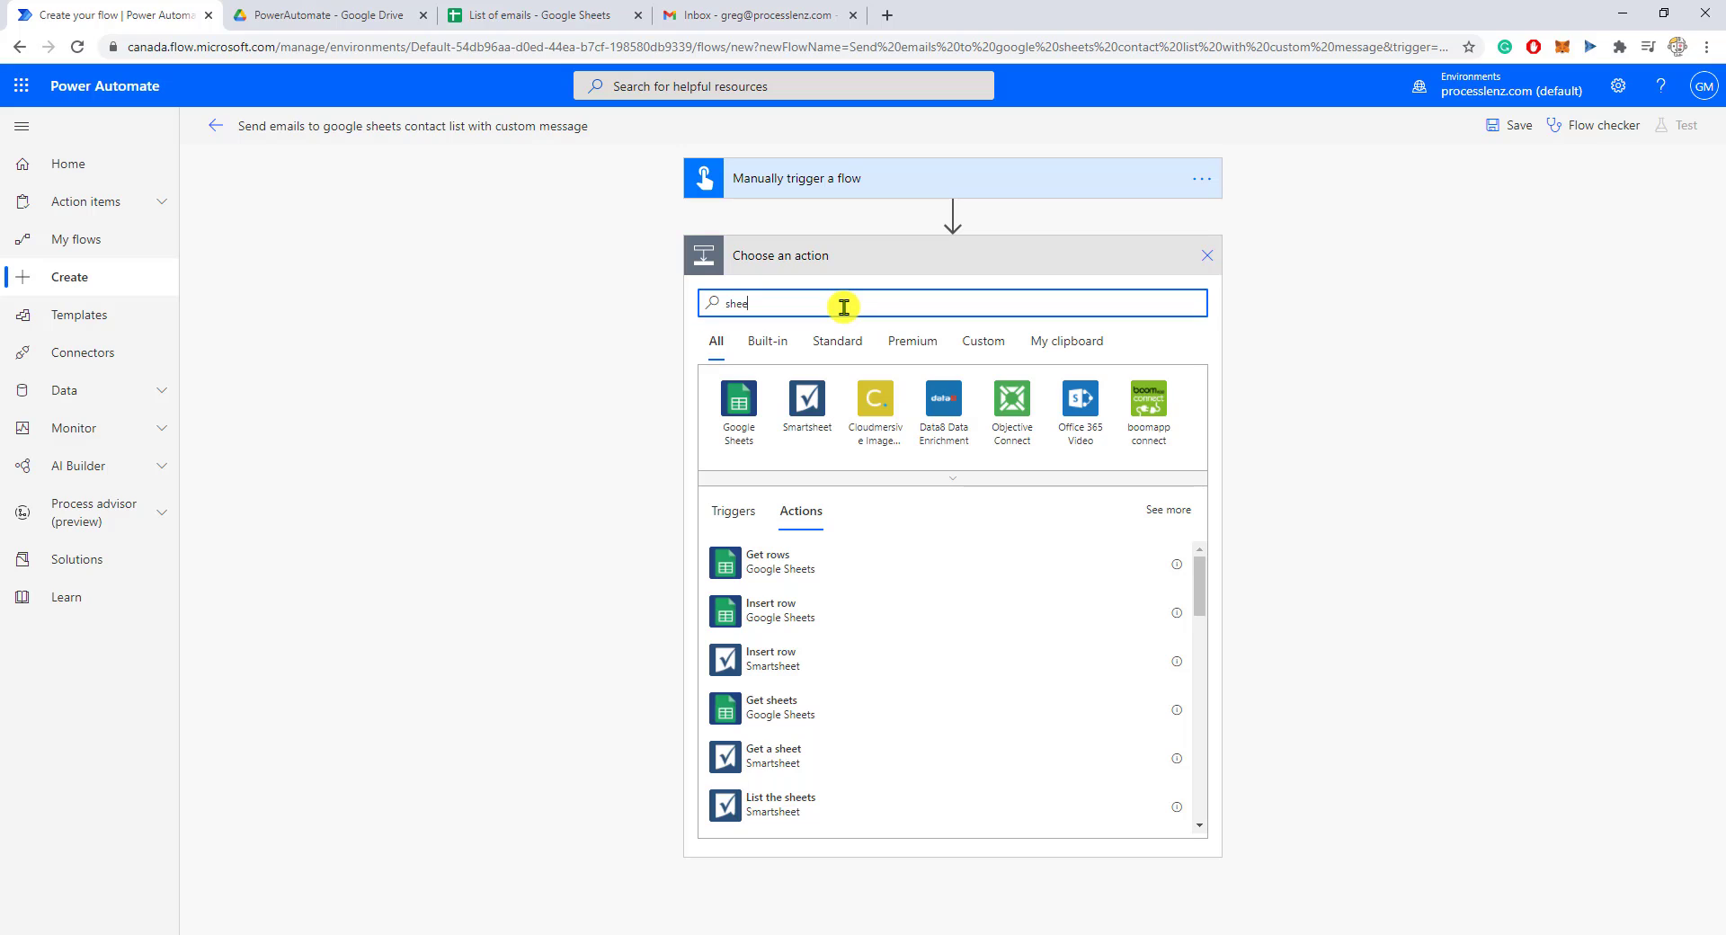
pyautogui.click(747, 416)
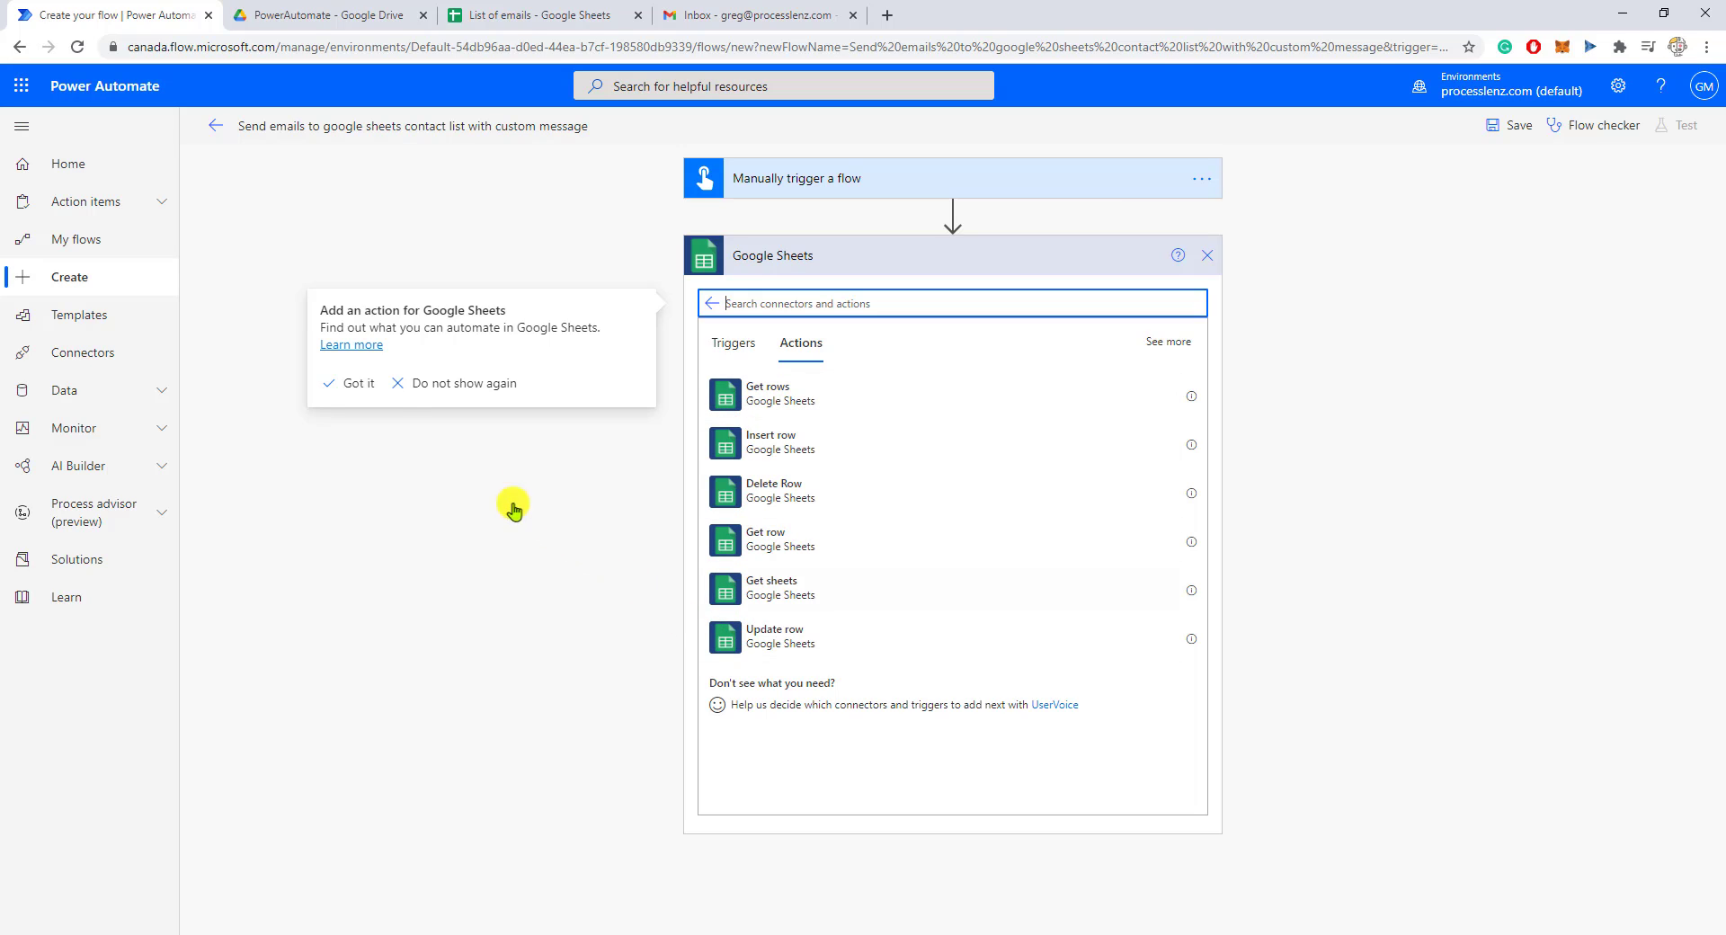
pyautogui.click(343, 385)
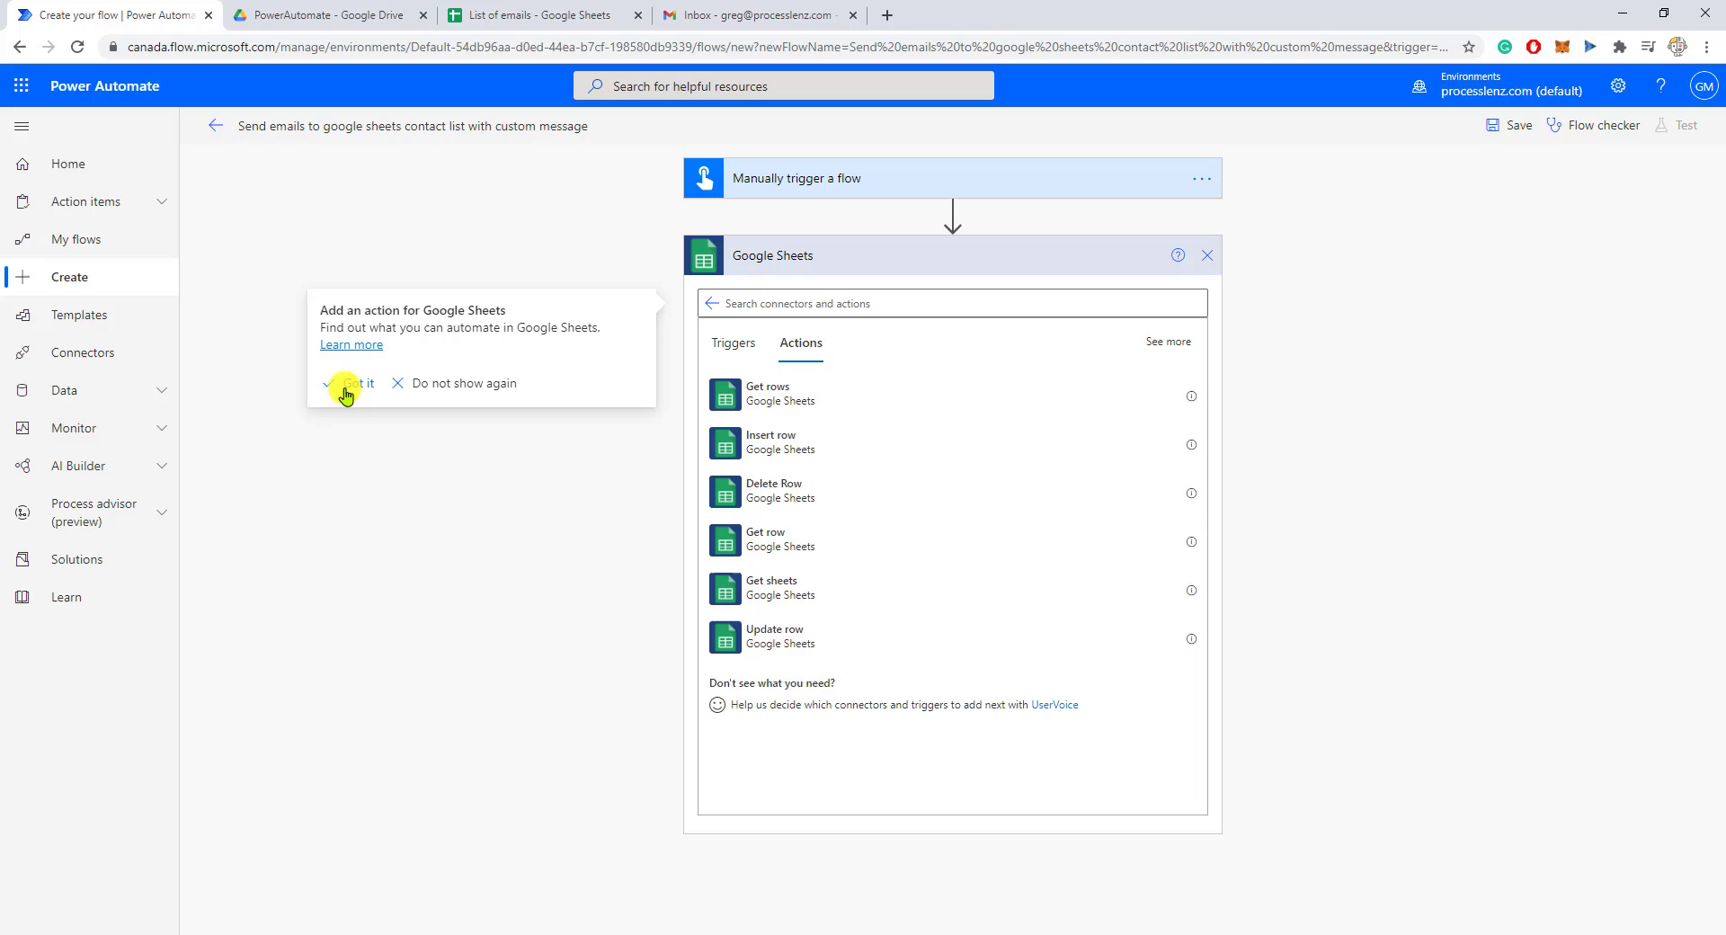
pyautogui.click(838, 397)
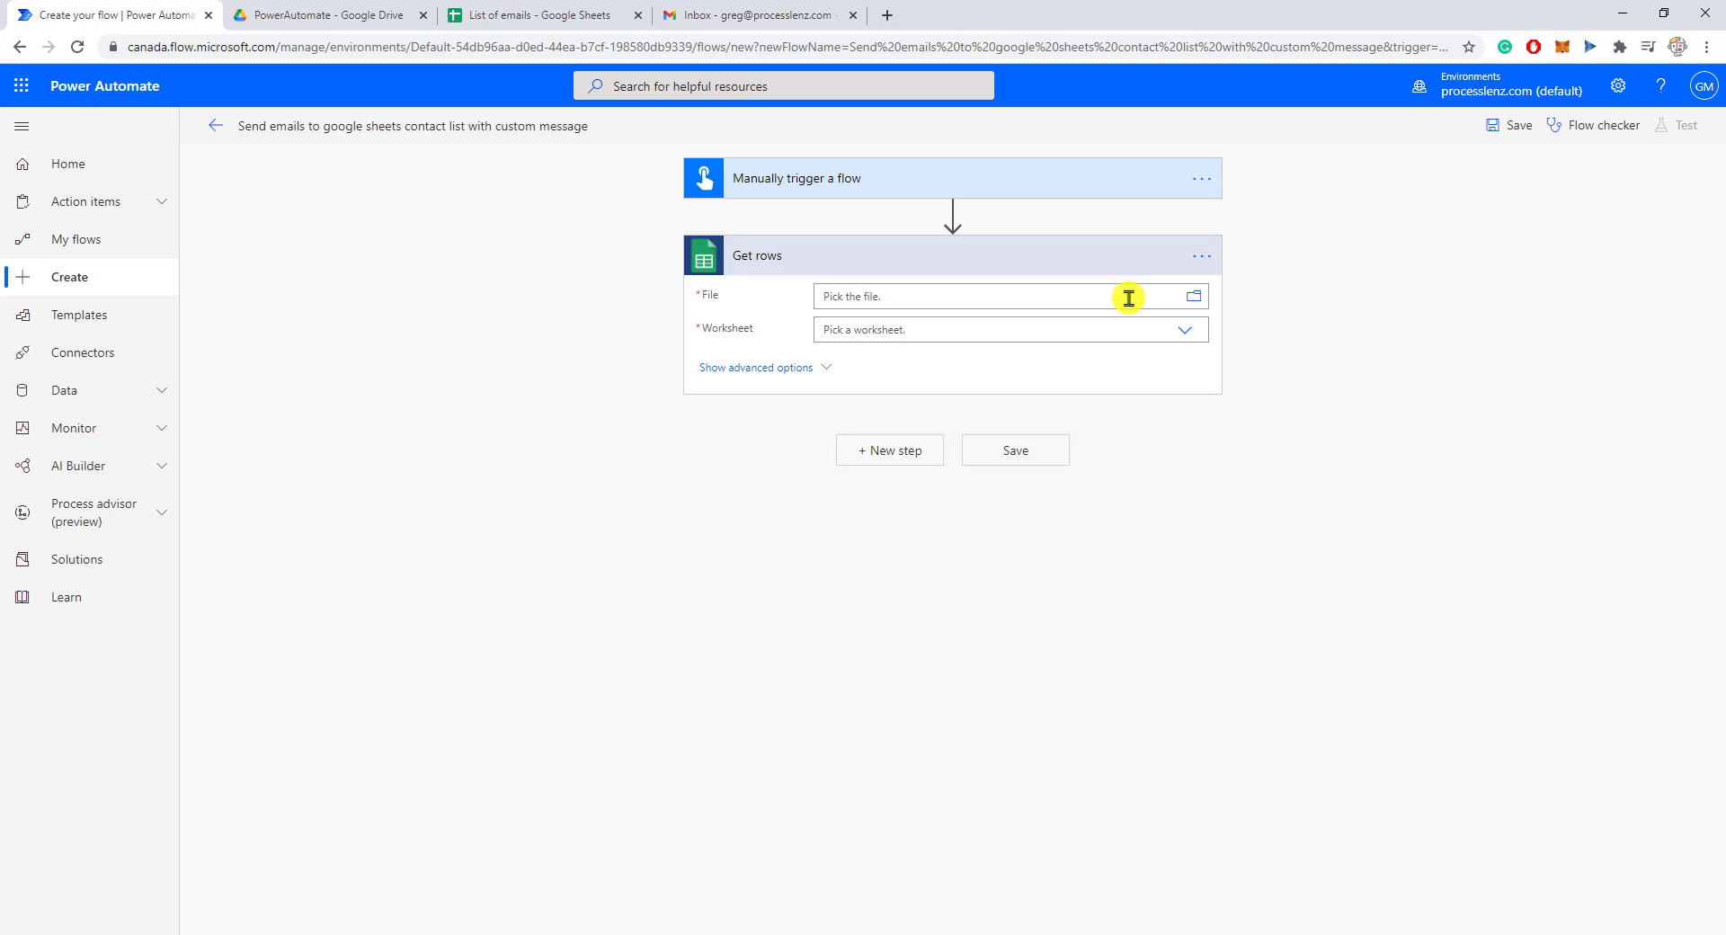
# Set the Get rows action to read Sheet1 of the "List of emails" file in the PowerAutomate folder of Google Drive.
pyautogui.click(1195, 297)
pyautogui.click(1197, 296)
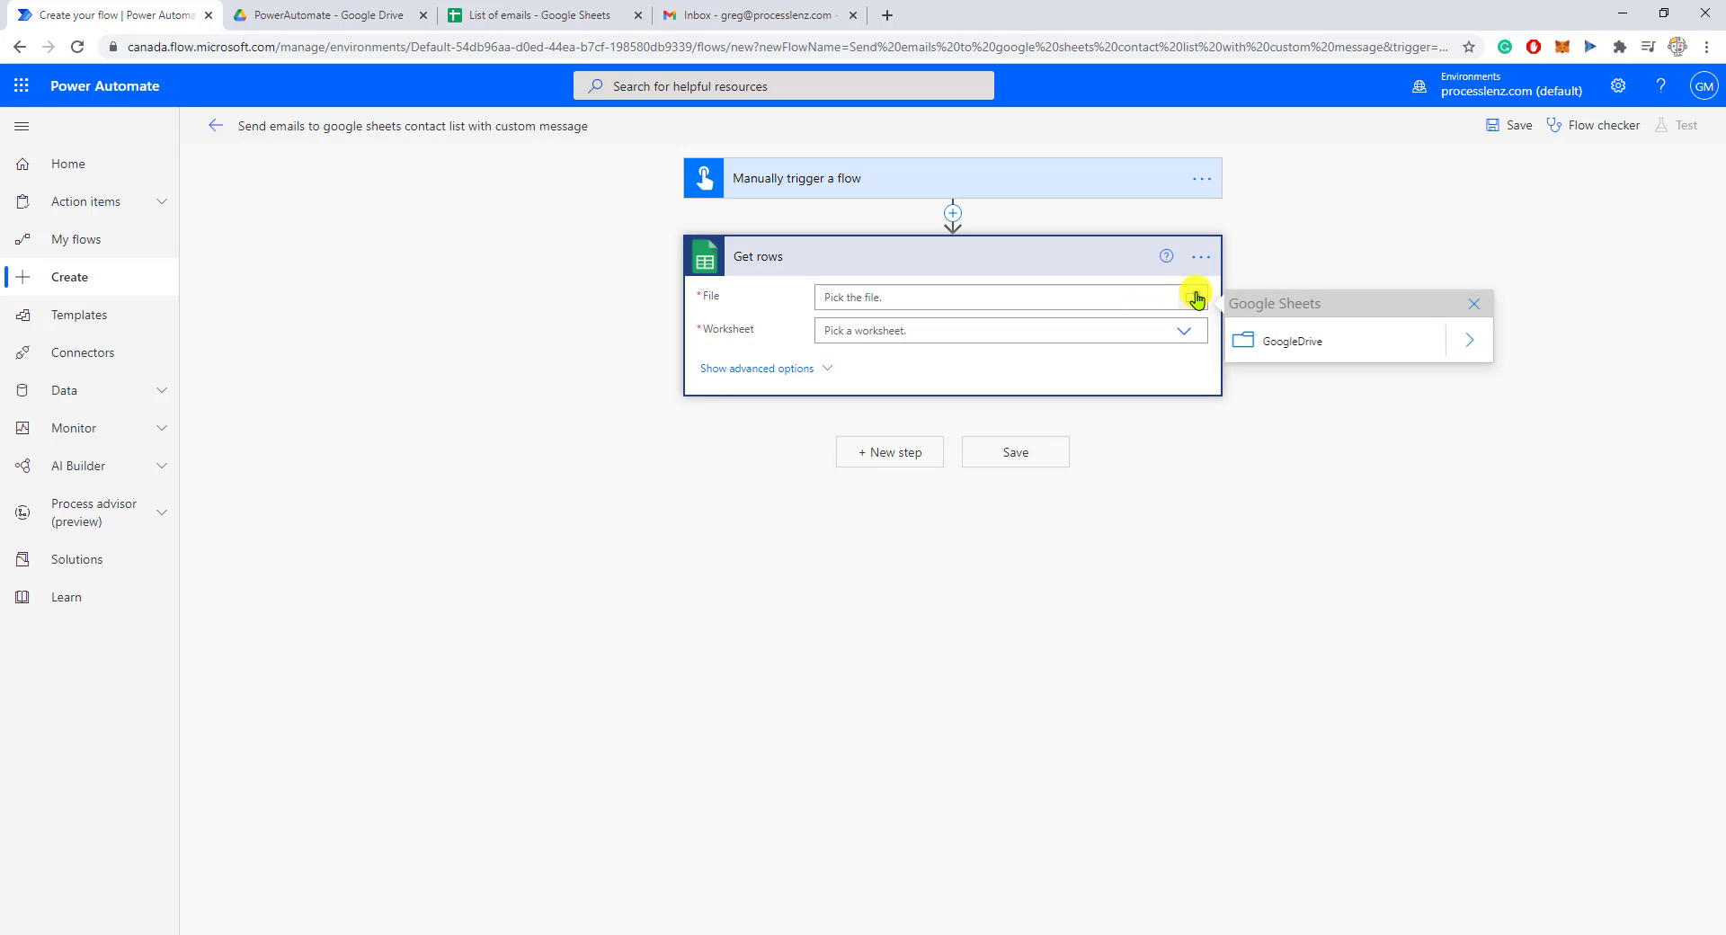
pyautogui.click(1467, 345)
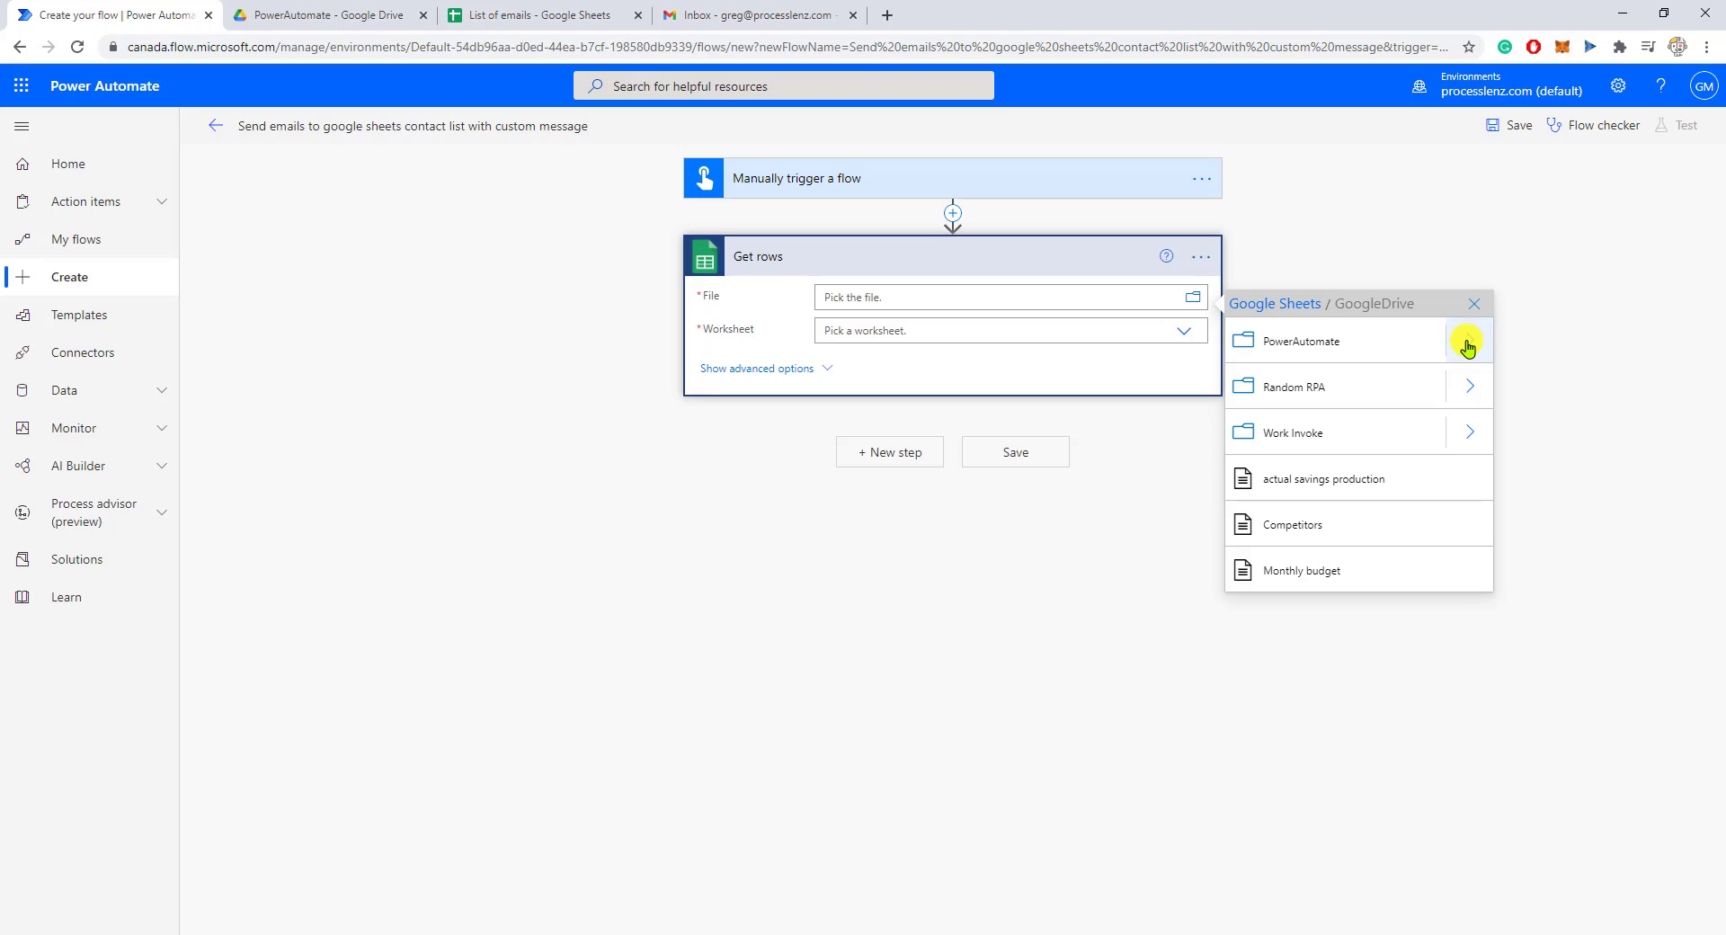
pyautogui.click(1467, 345)
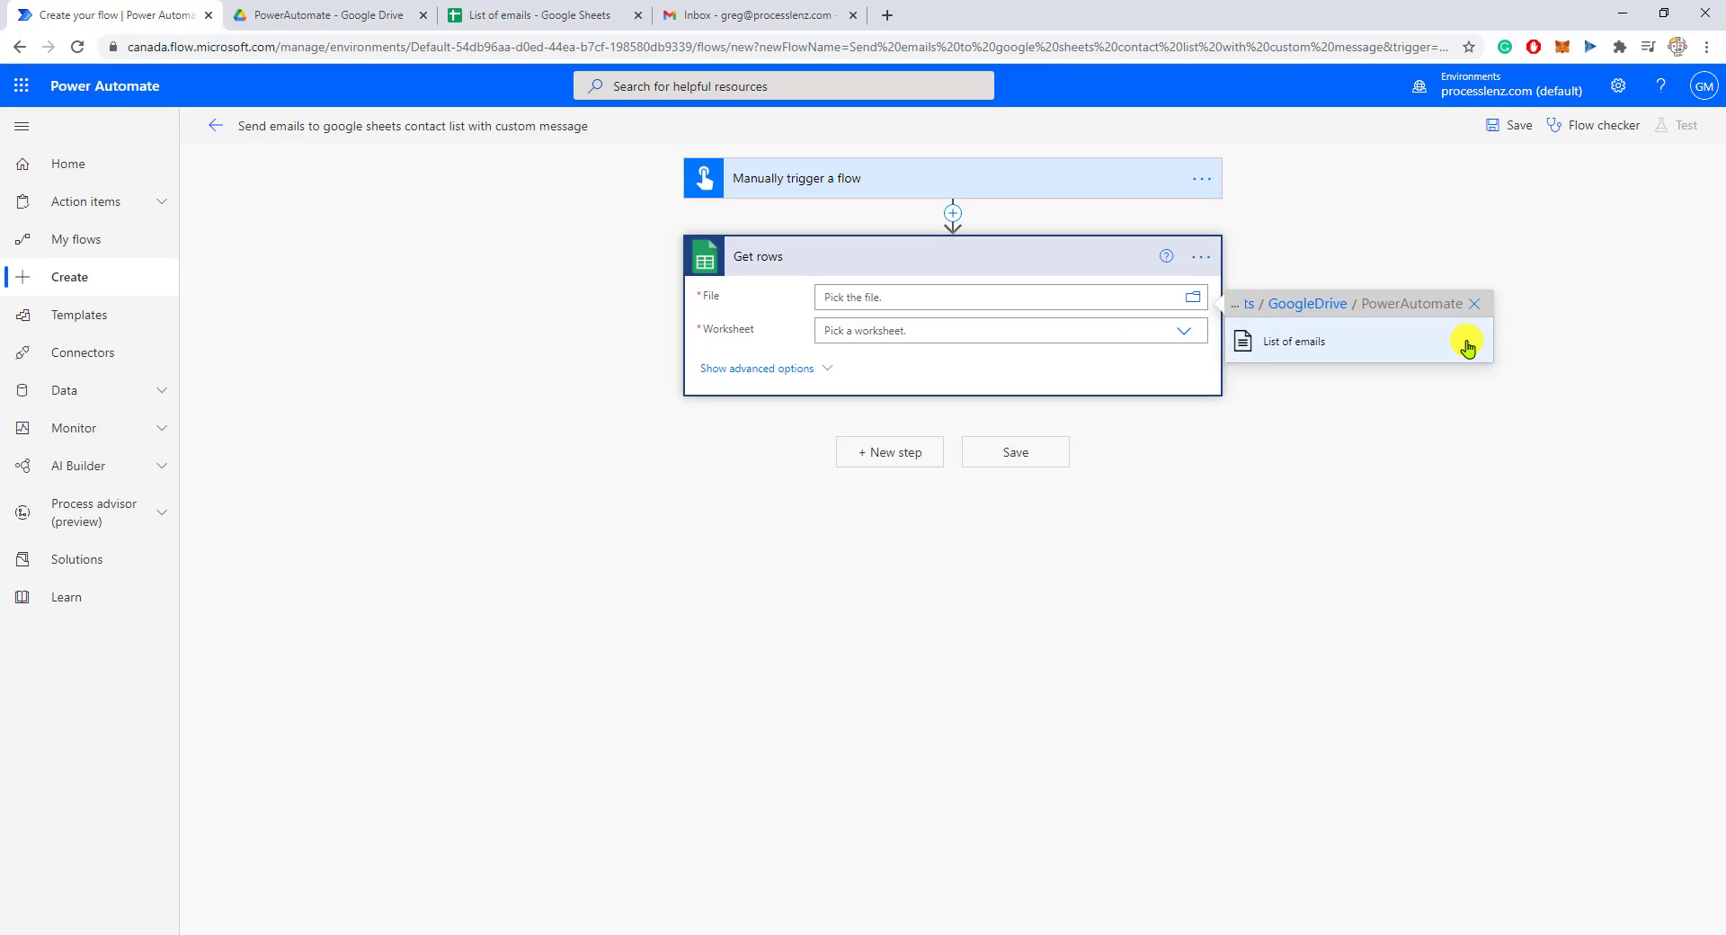
pyautogui.click(1398, 351)
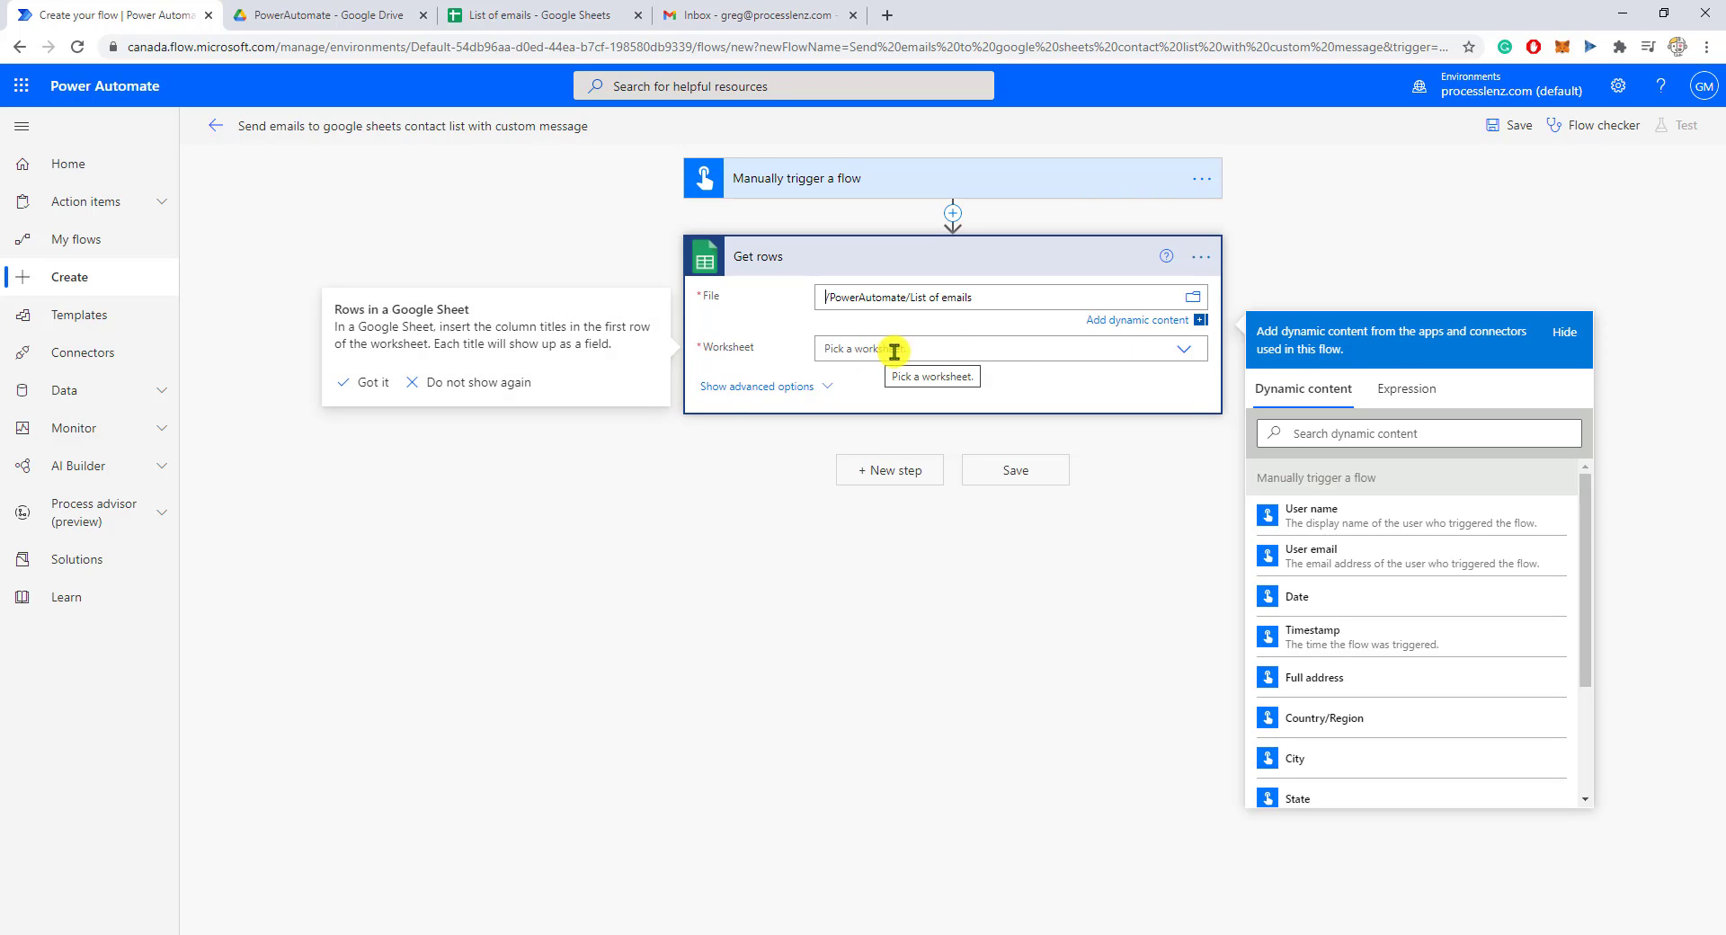
pyautogui.click(1185, 350)
pyautogui.click(1184, 333)
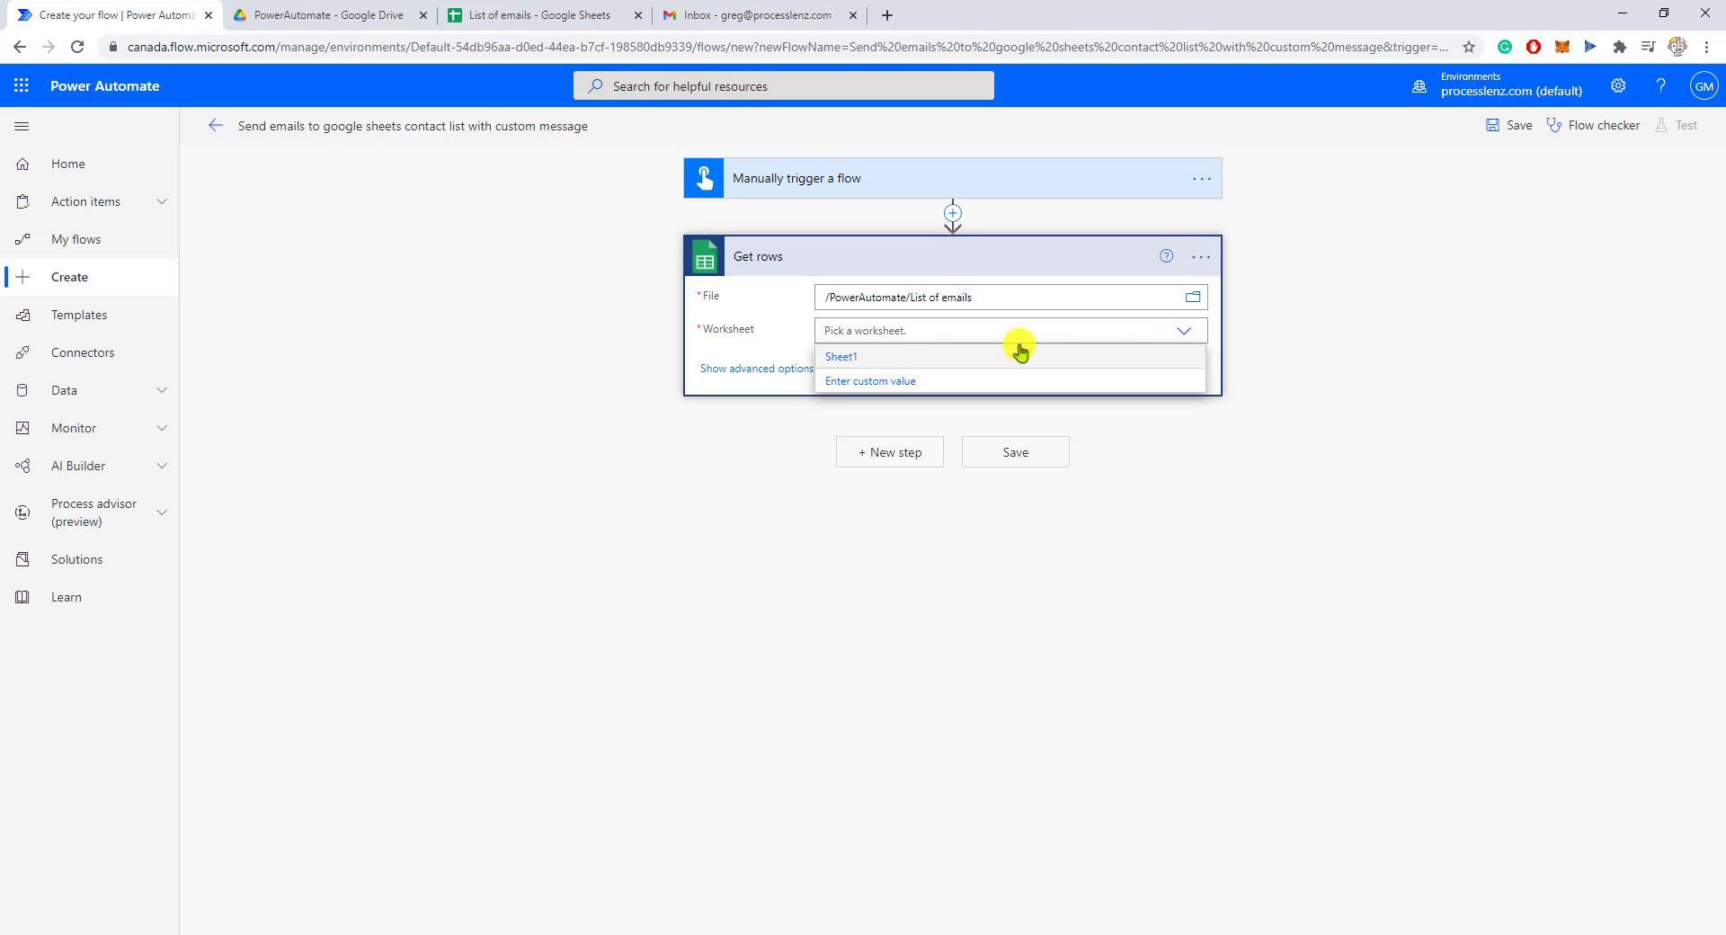
pyautogui.click(855, 358)
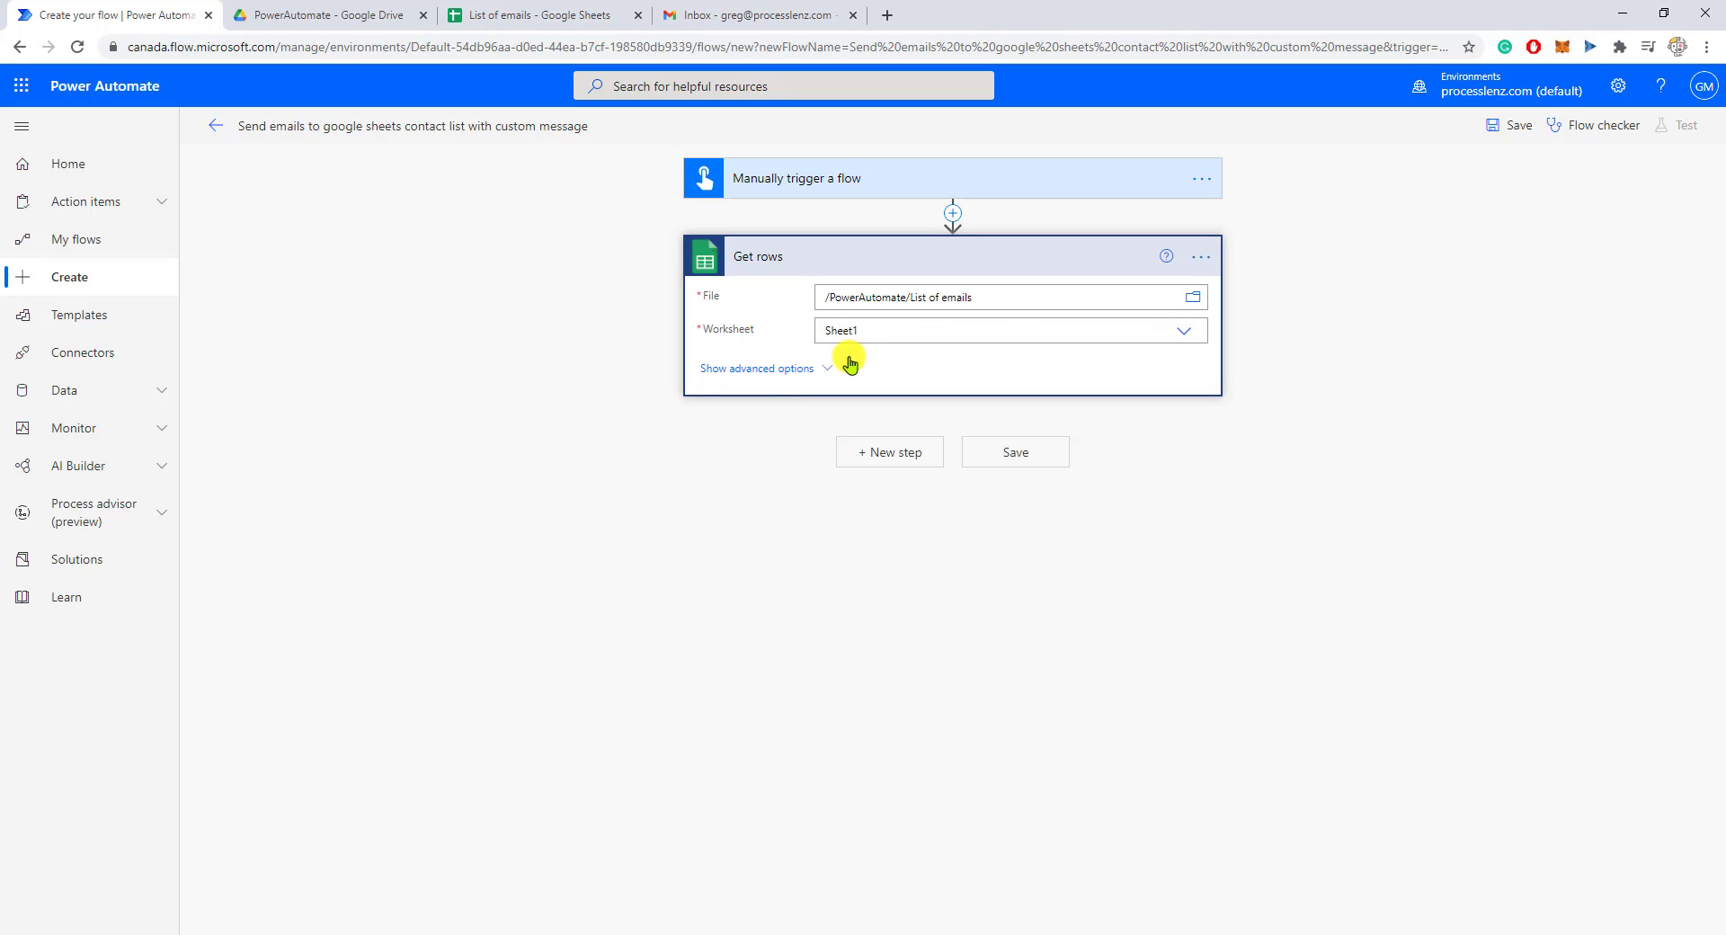
# Check the advanced options of the Get rows action and save the flow.
pyautogui.click(756, 370)
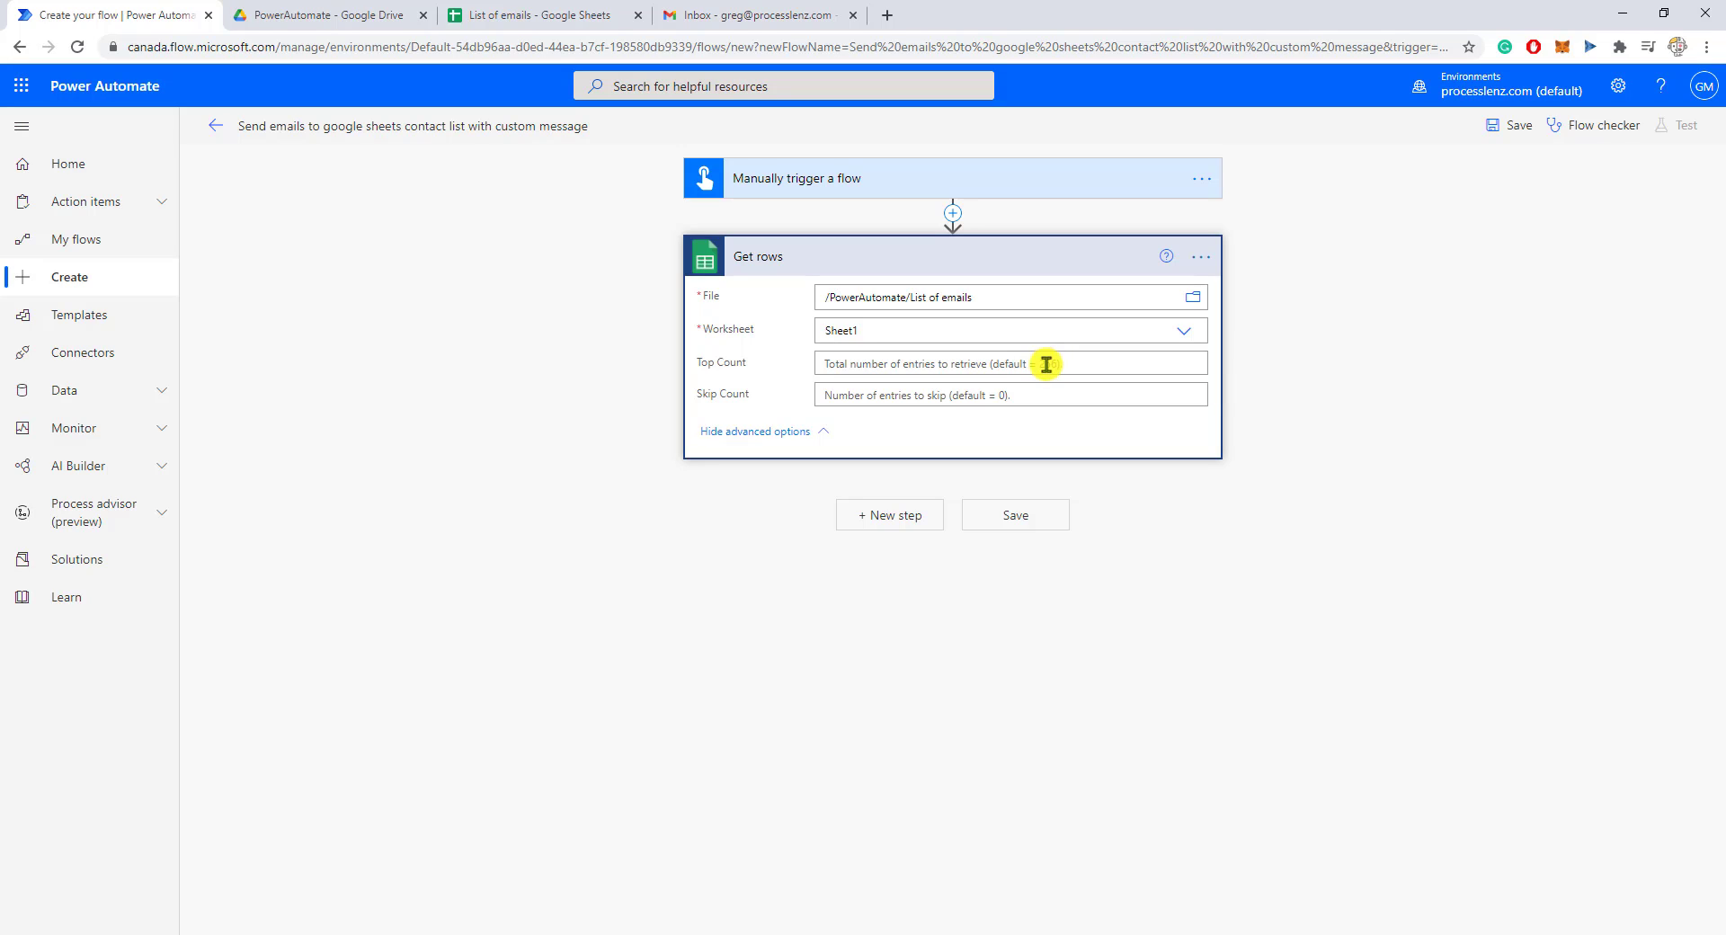
pyautogui.click(830, 433)
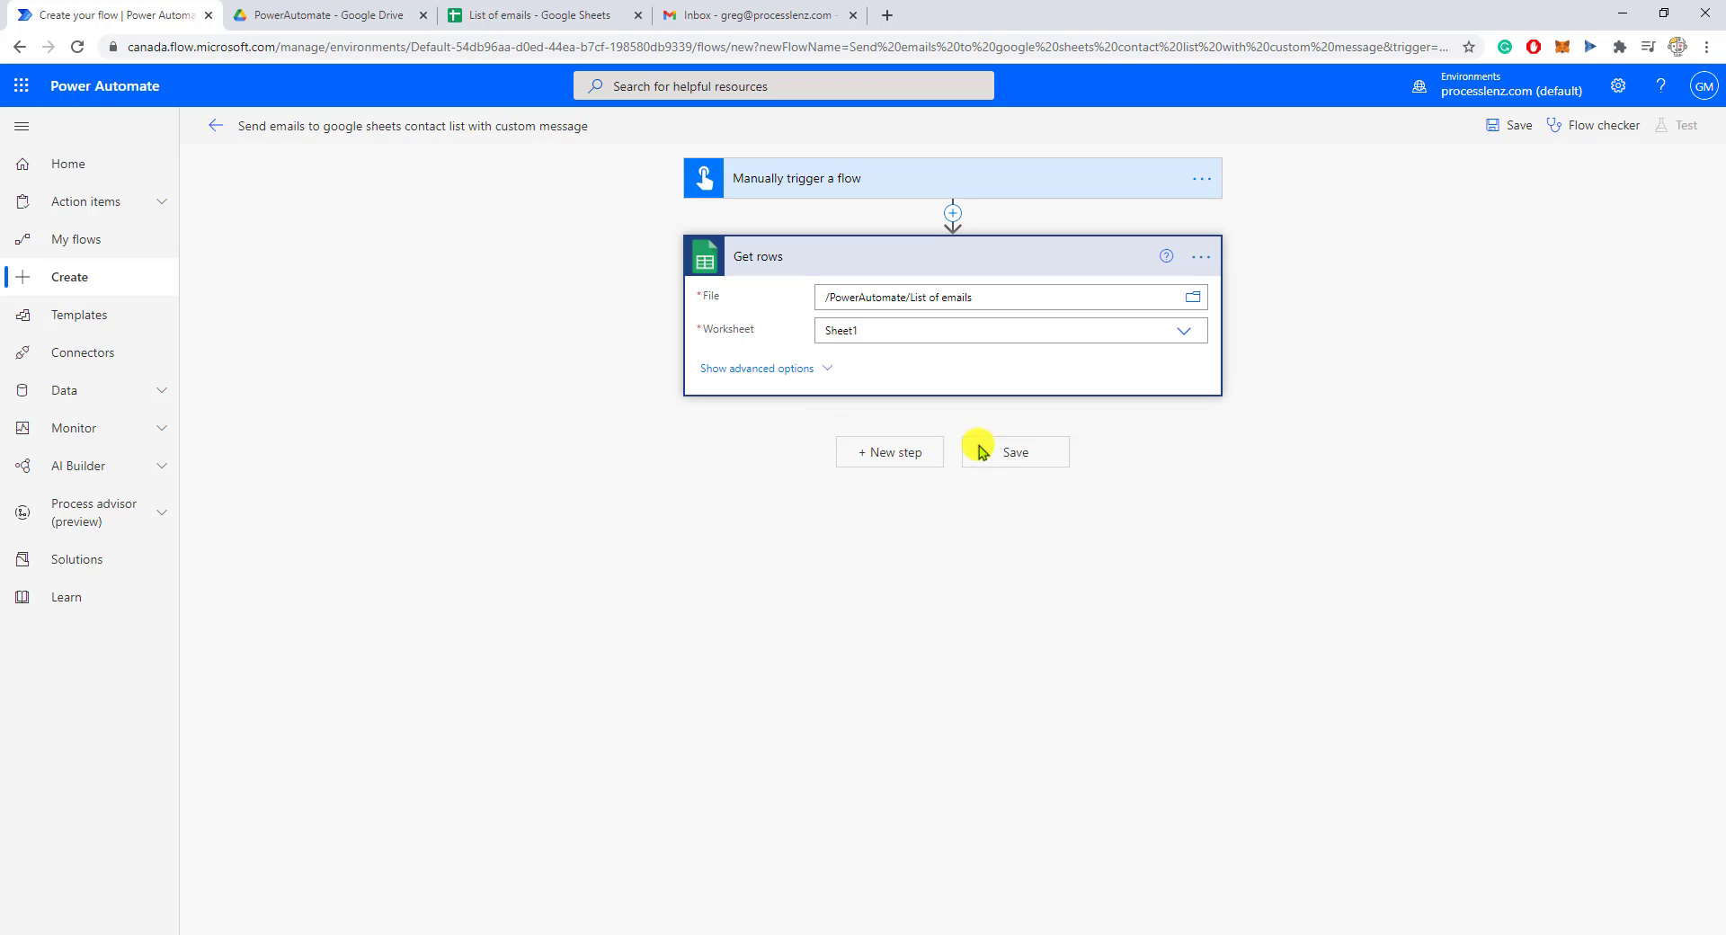
pyautogui.click(1014, 452)
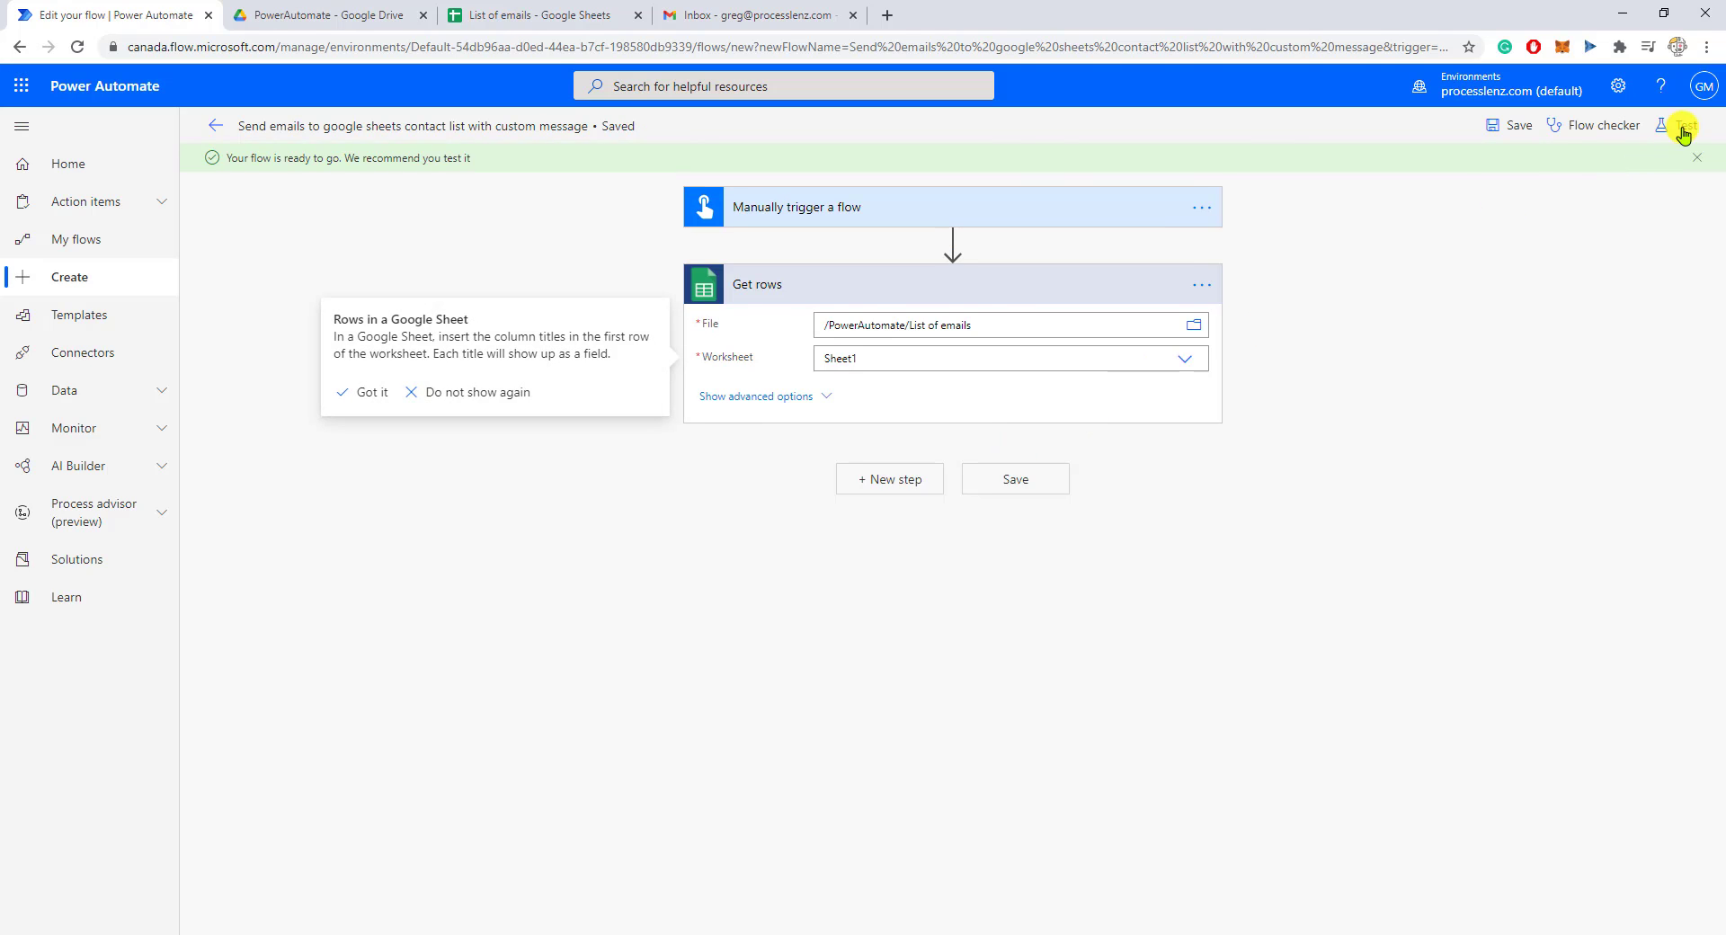
pyautogui.click(1678, 125)
pyautogui.click(1492, 222)
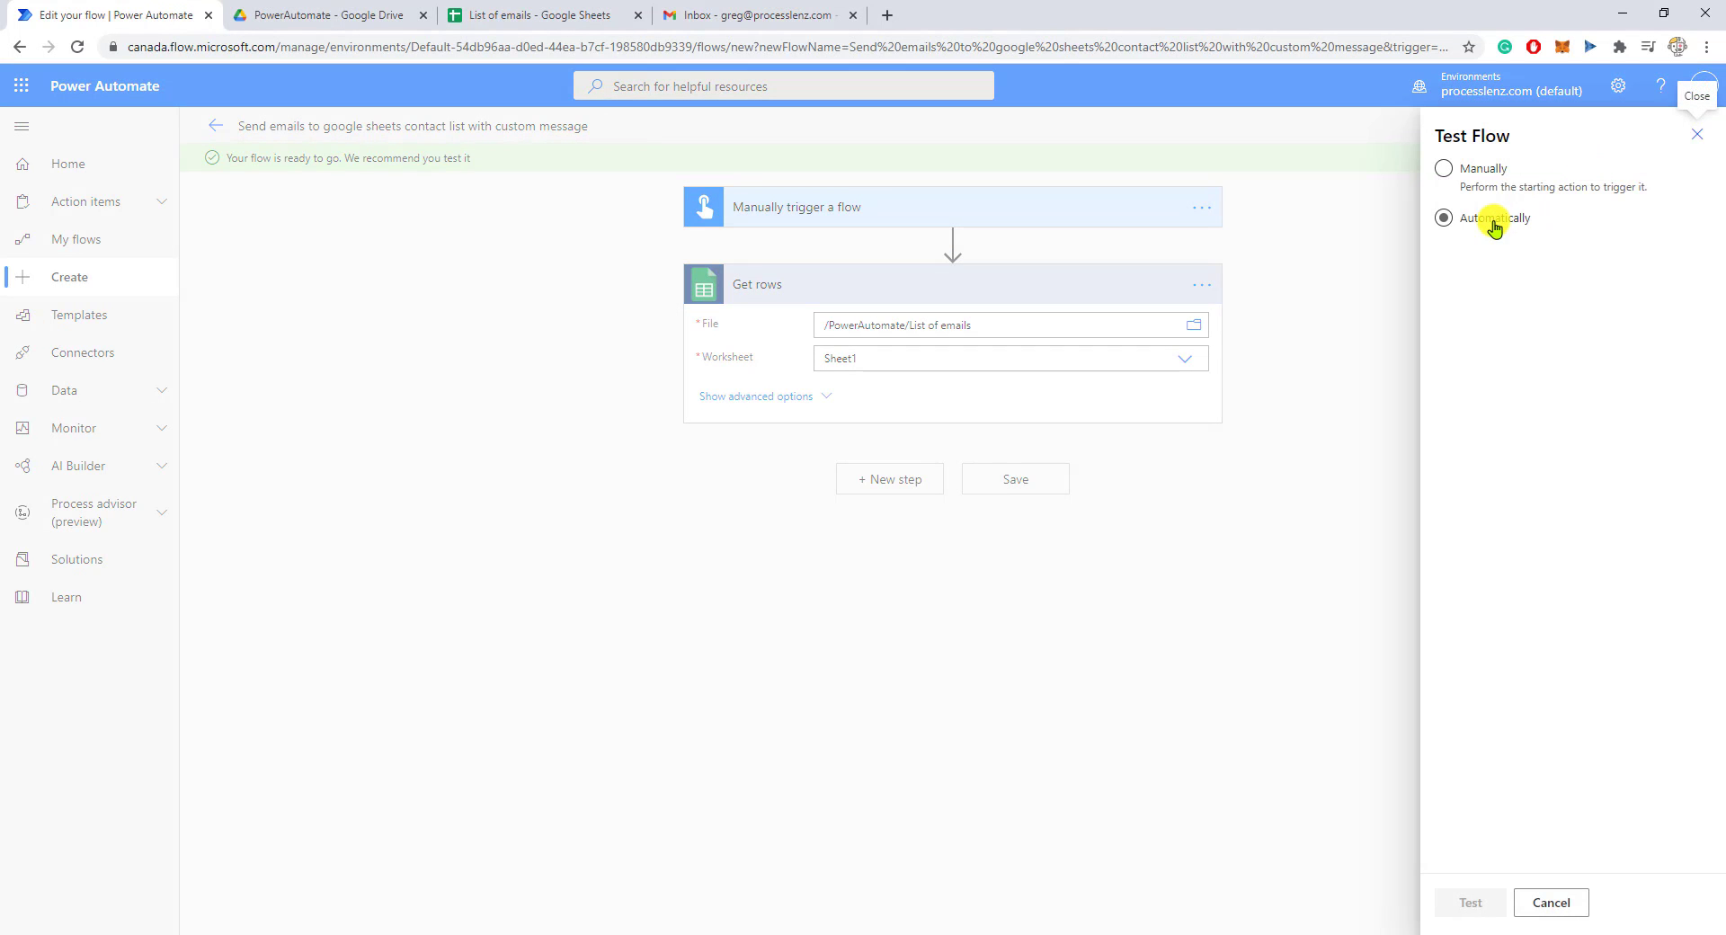
pyautogui.click(1552, 902)
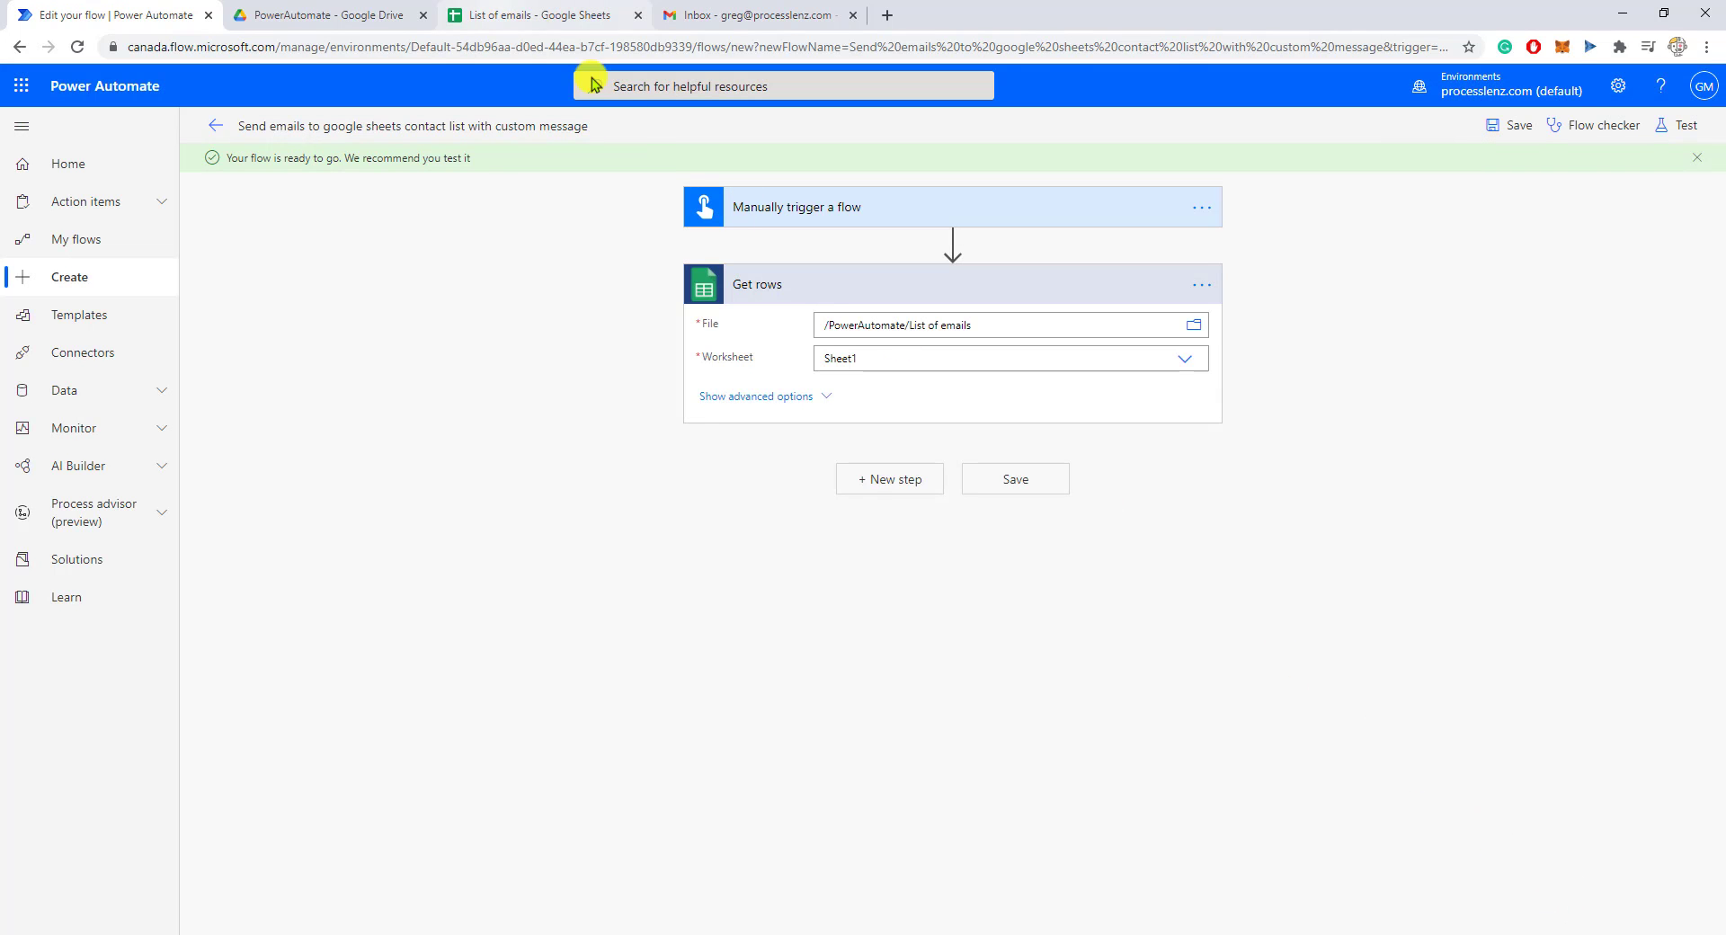
# Switch to the "List of emails" Google Sheet and examine its Name, Email, Subject and Text columns and contact rows.
pyautogui.click(503, 13)
pyautogui.click(101, 306)
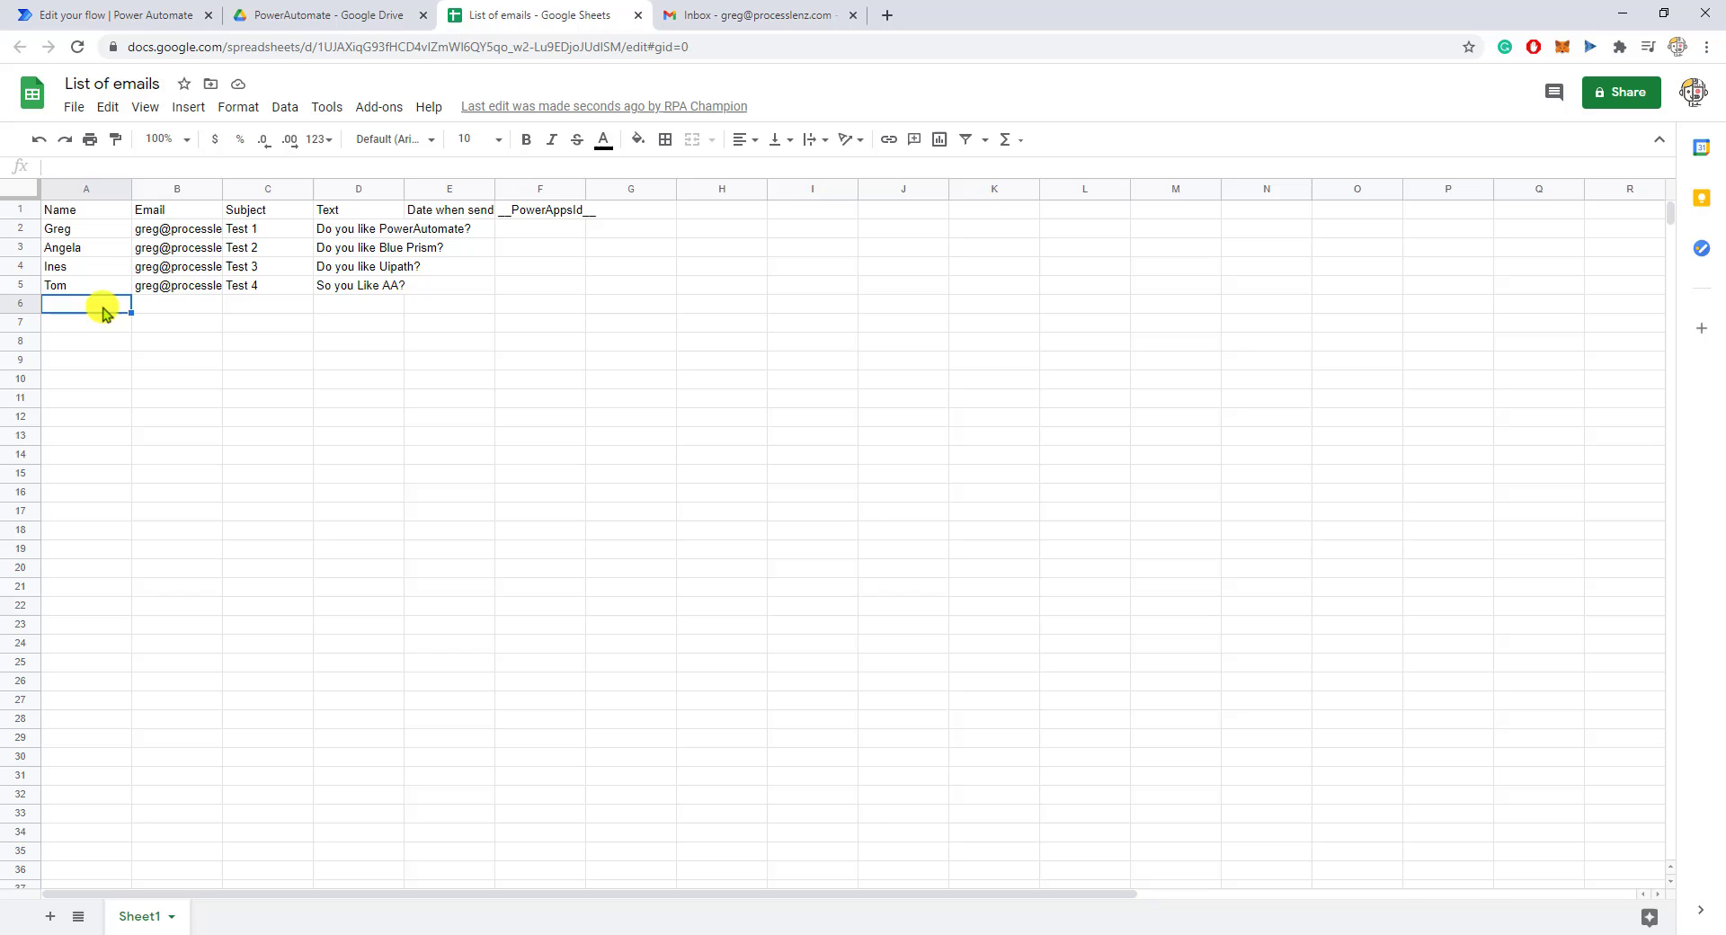
pyautogui.click(108, 214)
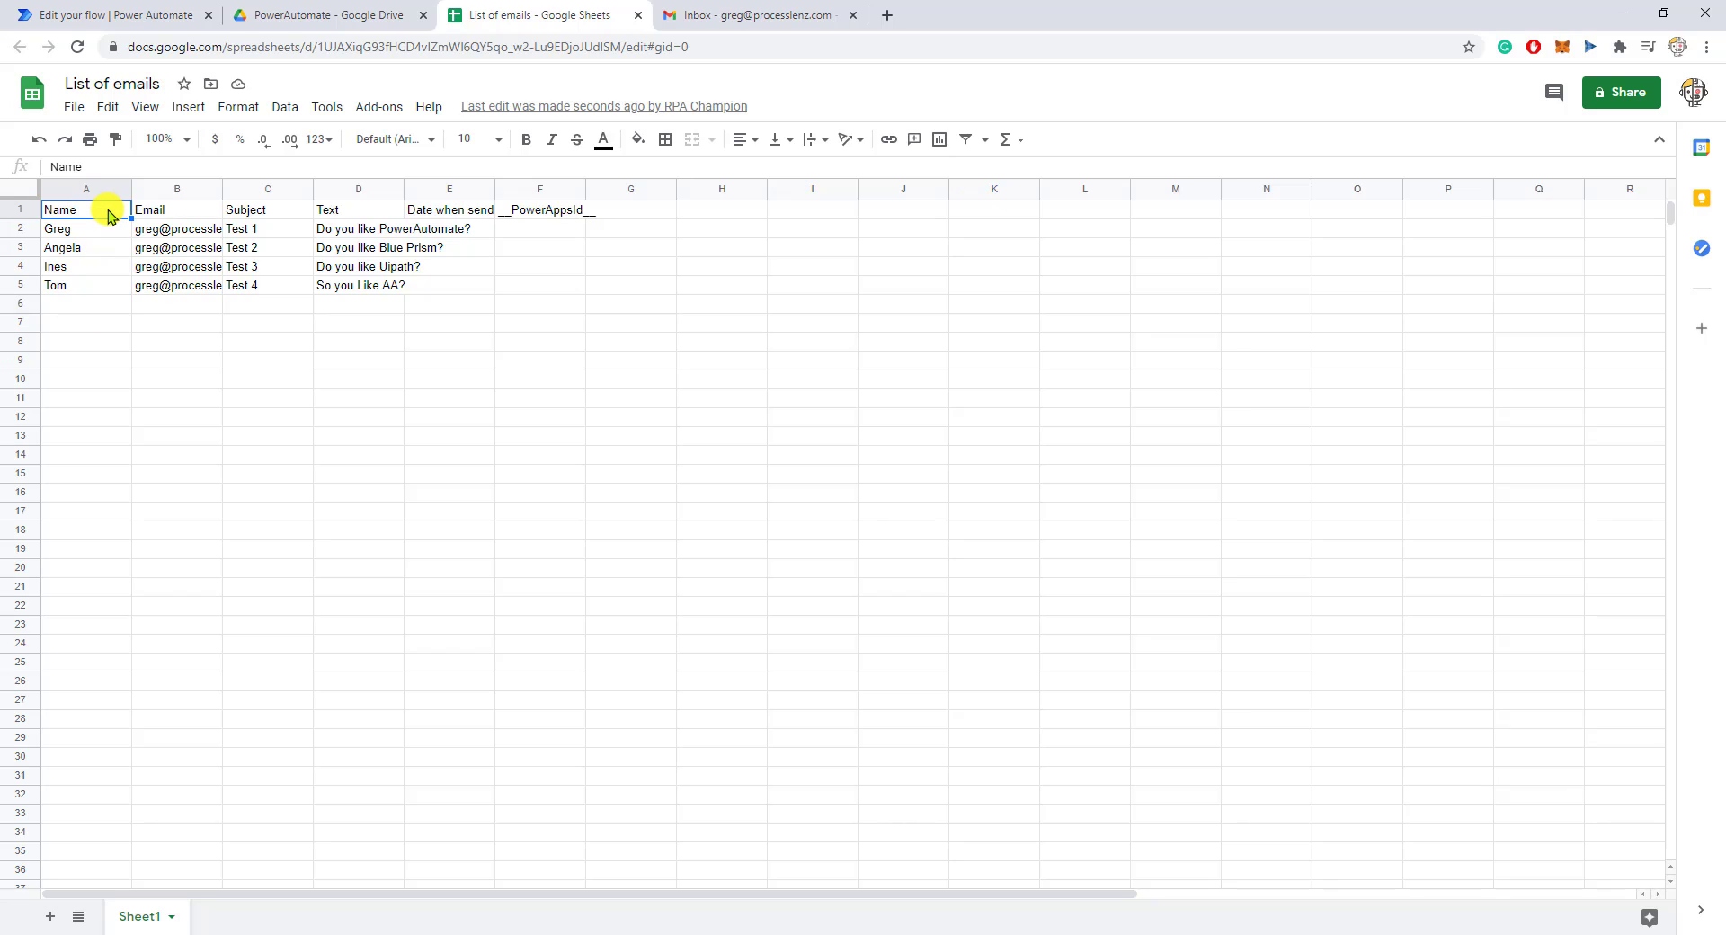
pyautogui.click(153, 212)
pyautogui.click(261, 214)
pyautogui.click(324, 214)
pyautogui.moveTo(110, 234); pyautogui.dragTo(97, 285)
pyautogui.click(213, 230)
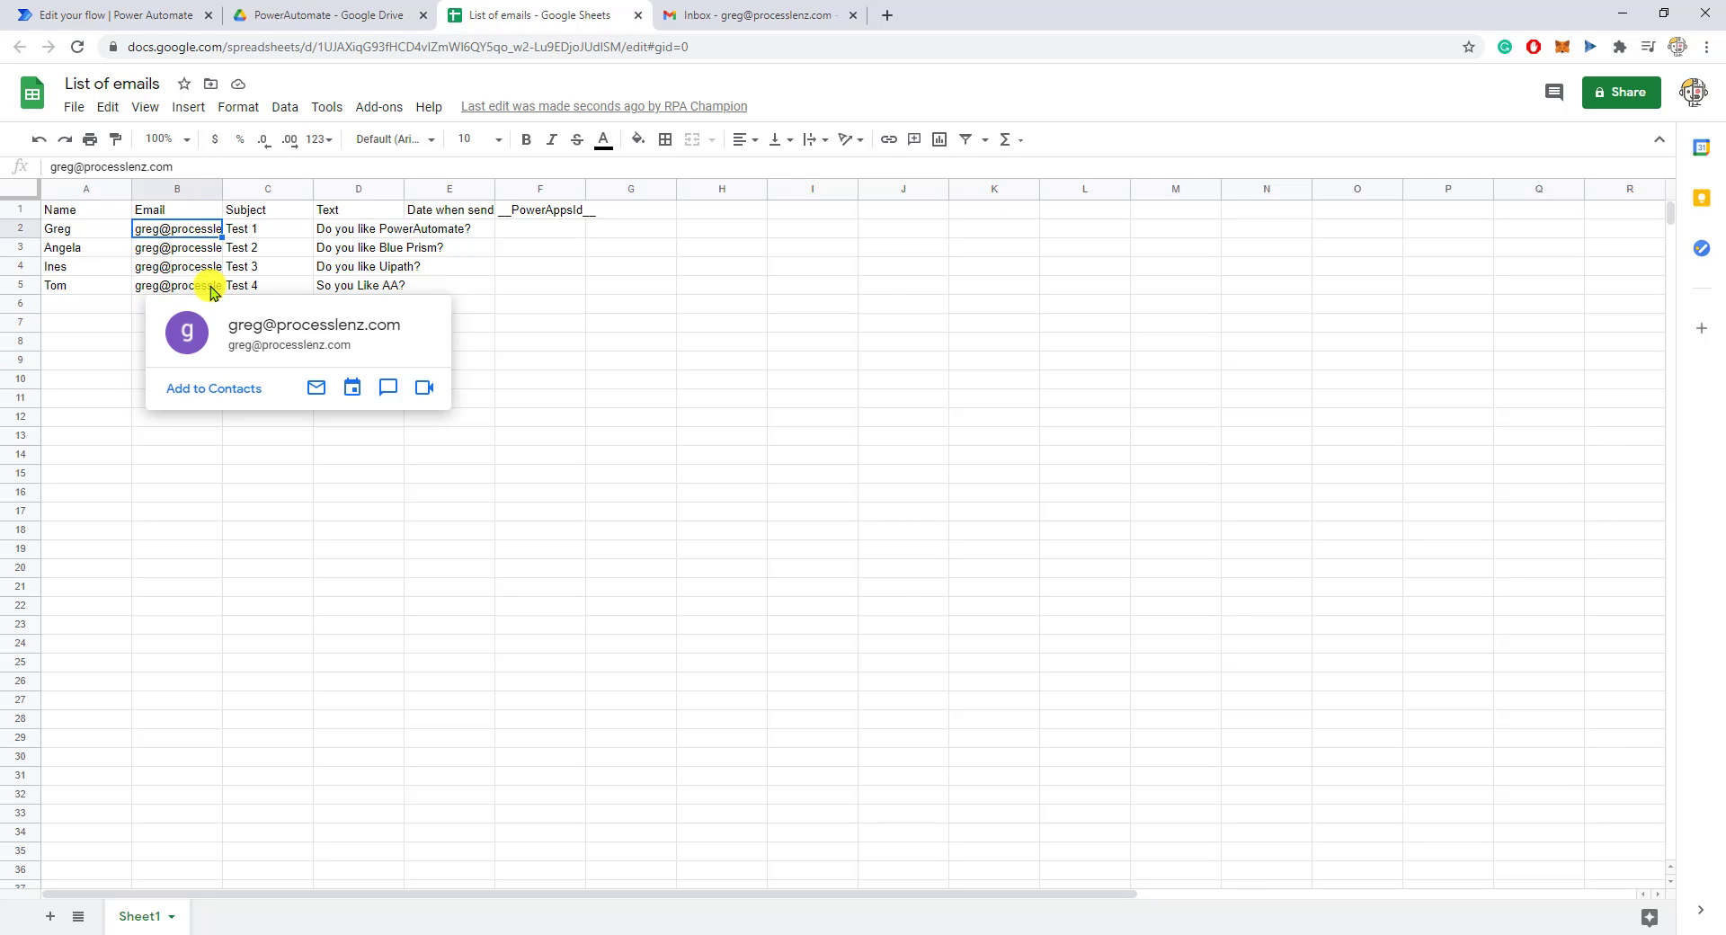
pyautogui.hotkey('ctrl', 't')
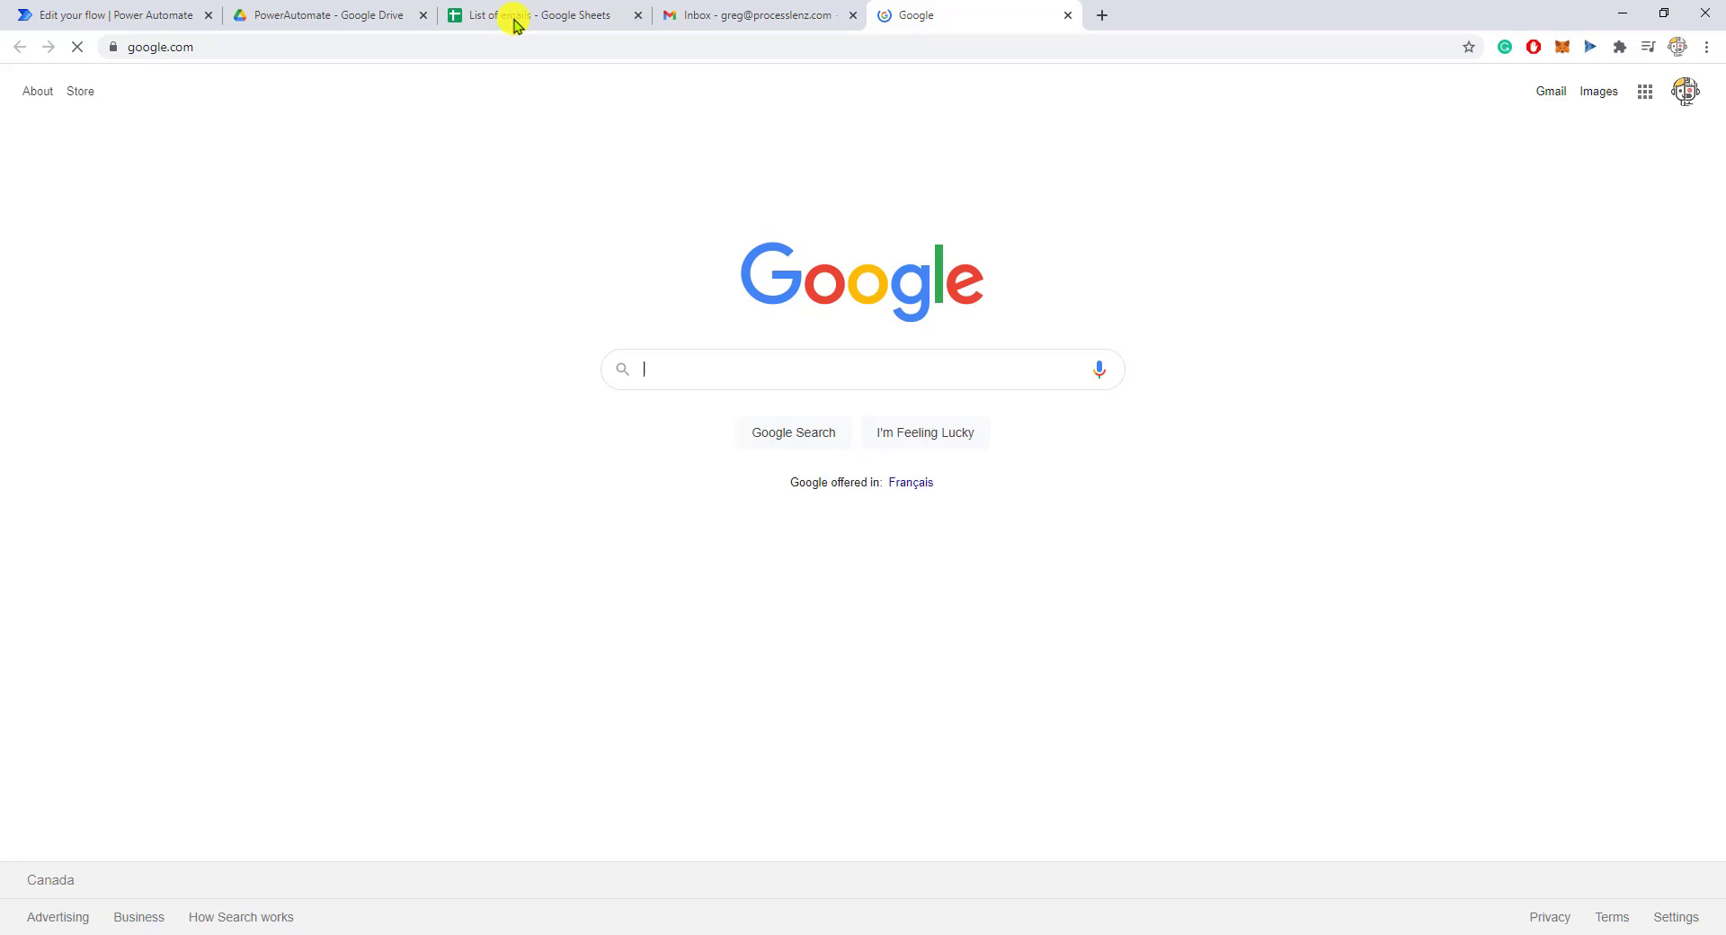
pyautogui.click(517, 15)
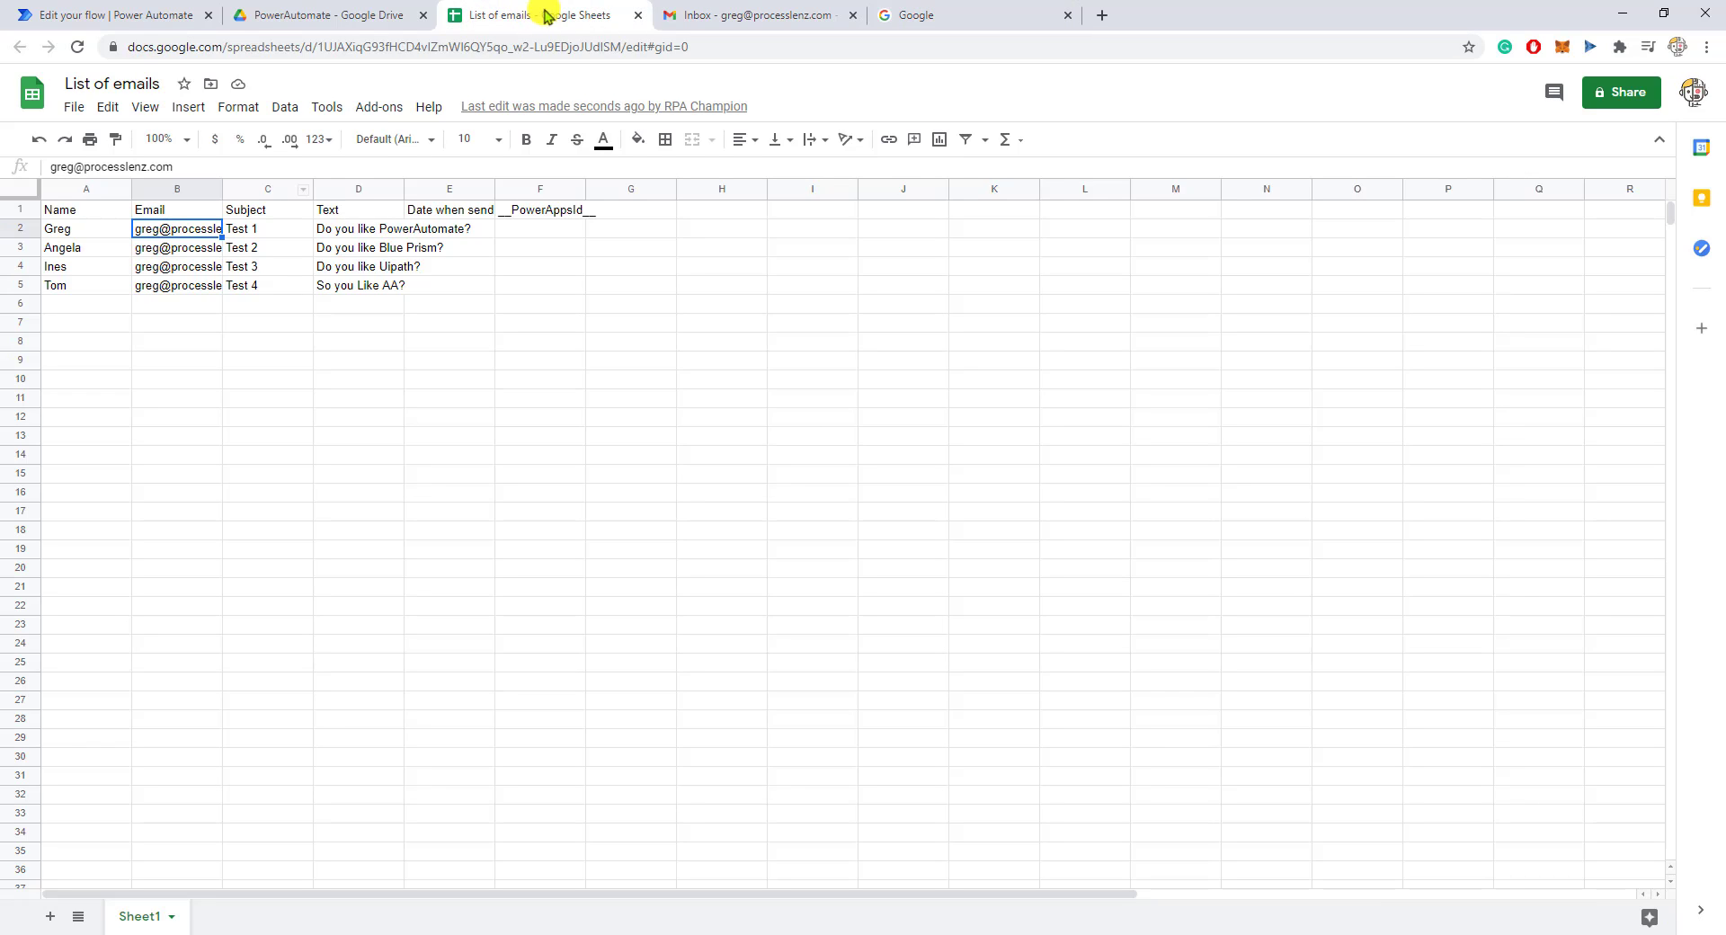
# Close the blank Google tab and correct the Text entry in row 5 of the sheet to "So you like AA?".
pyautogui.click(1068, 15)
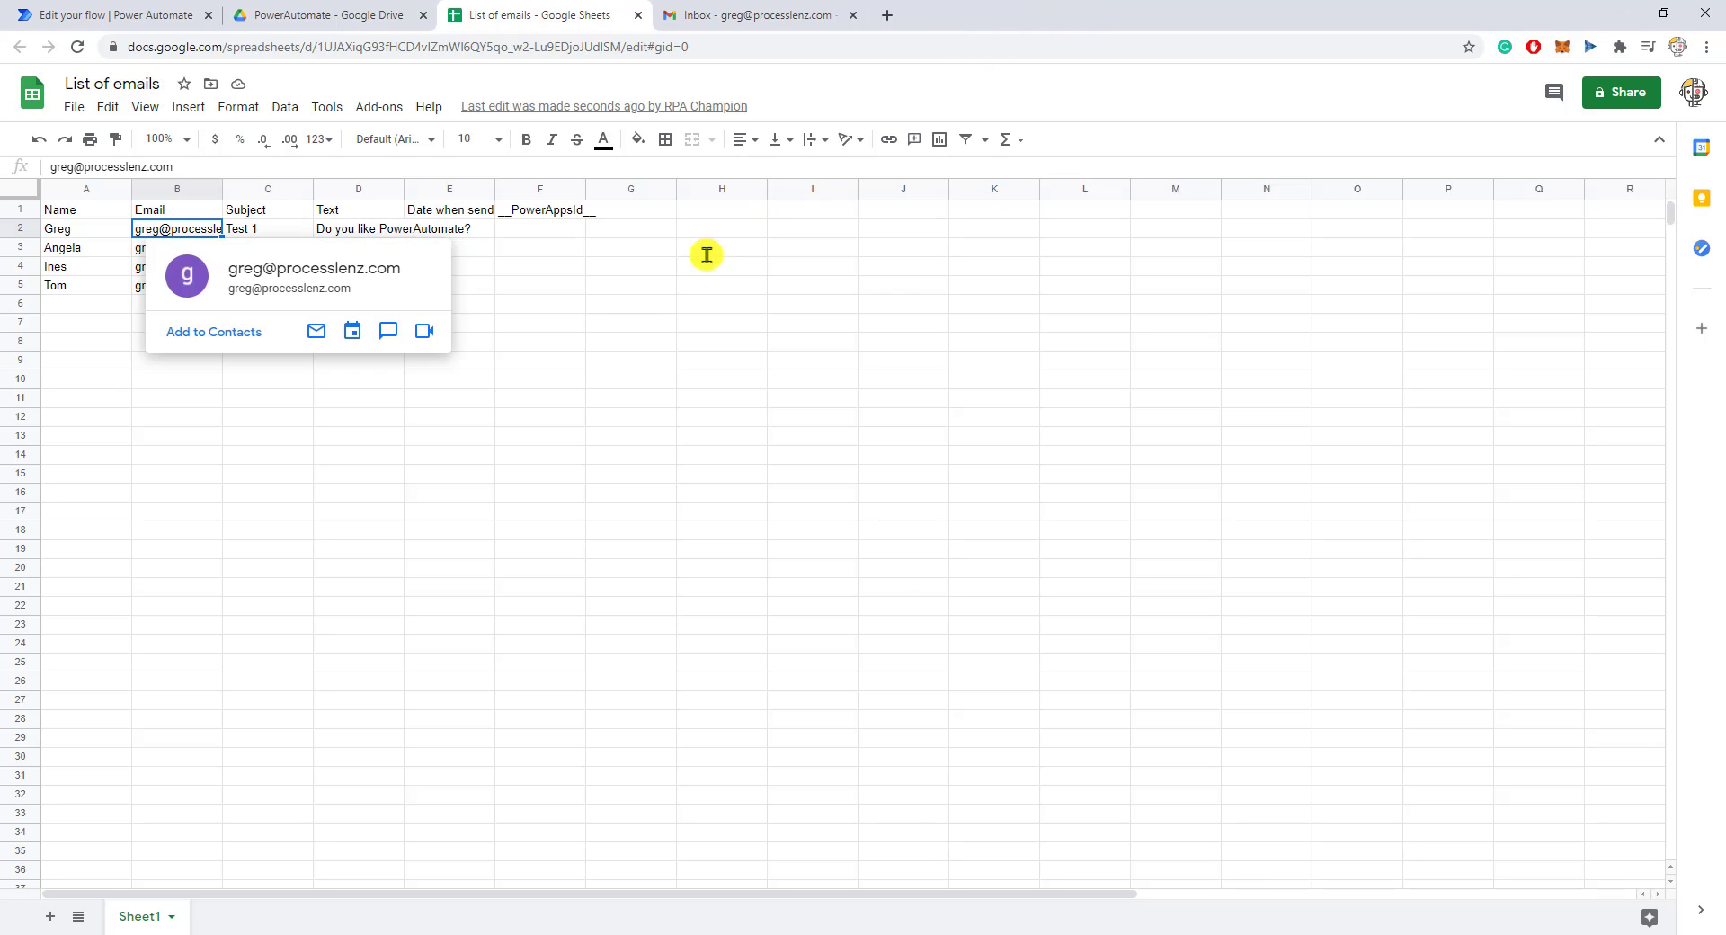
pyautogui.click(640, 288)
pyautogui.click(358, 288)
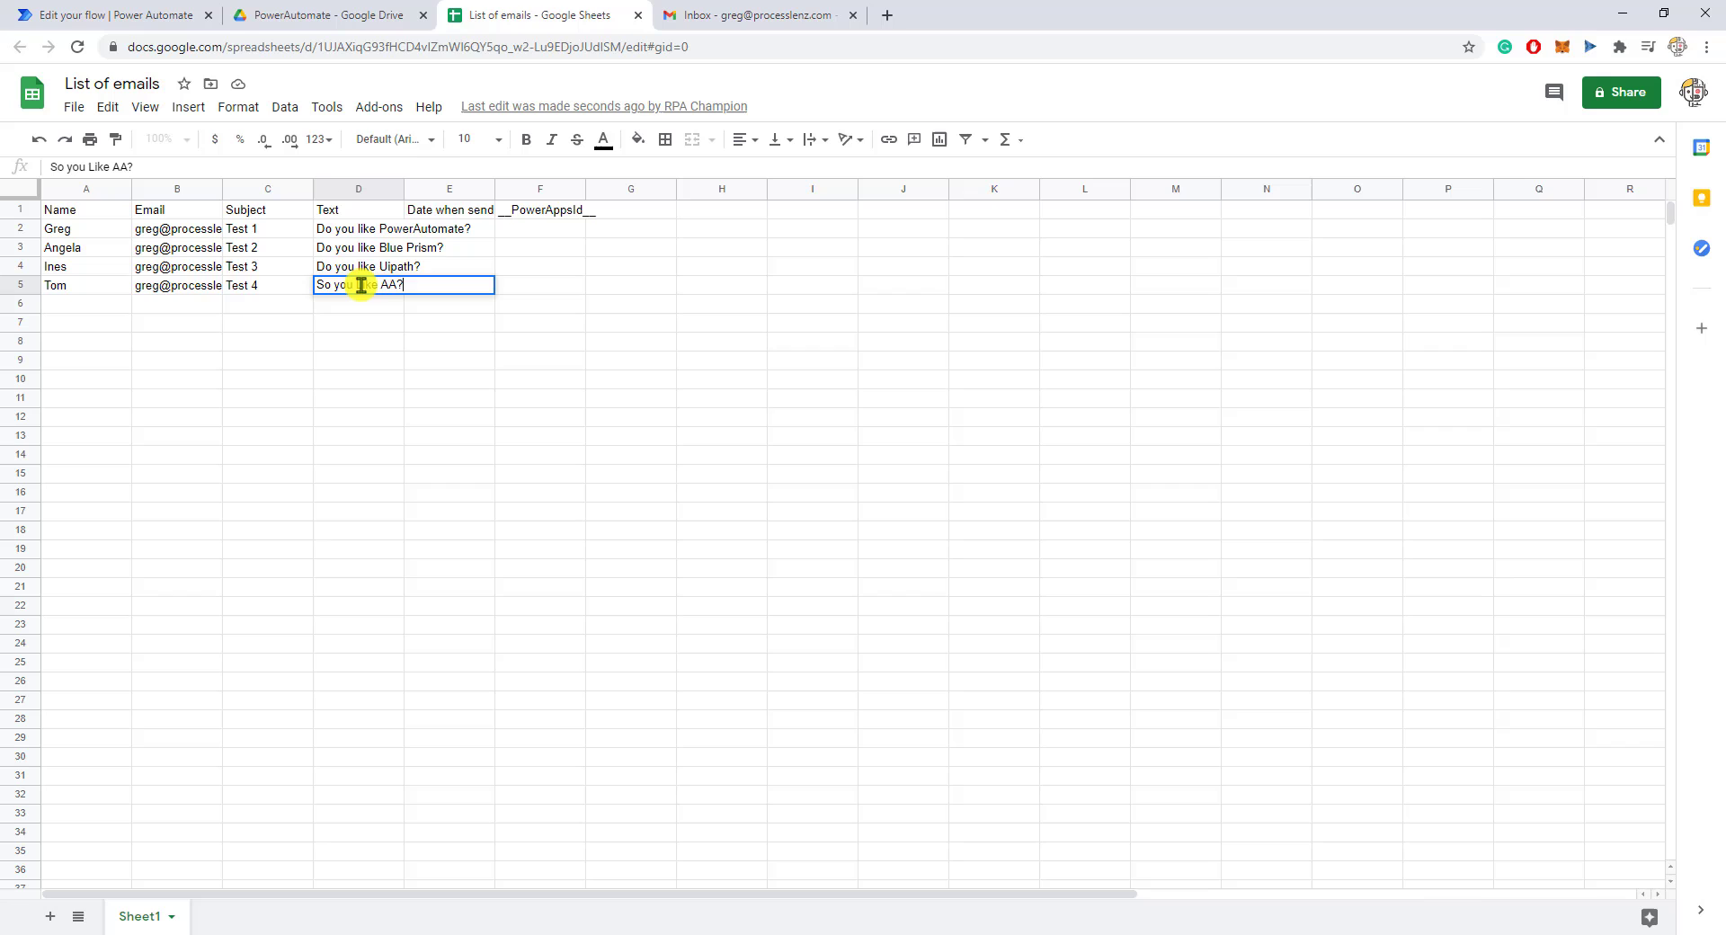
pyautogui.moveTo(361, 285); pyautogui.dragTo(356, 285)
pyautogui.write('l')
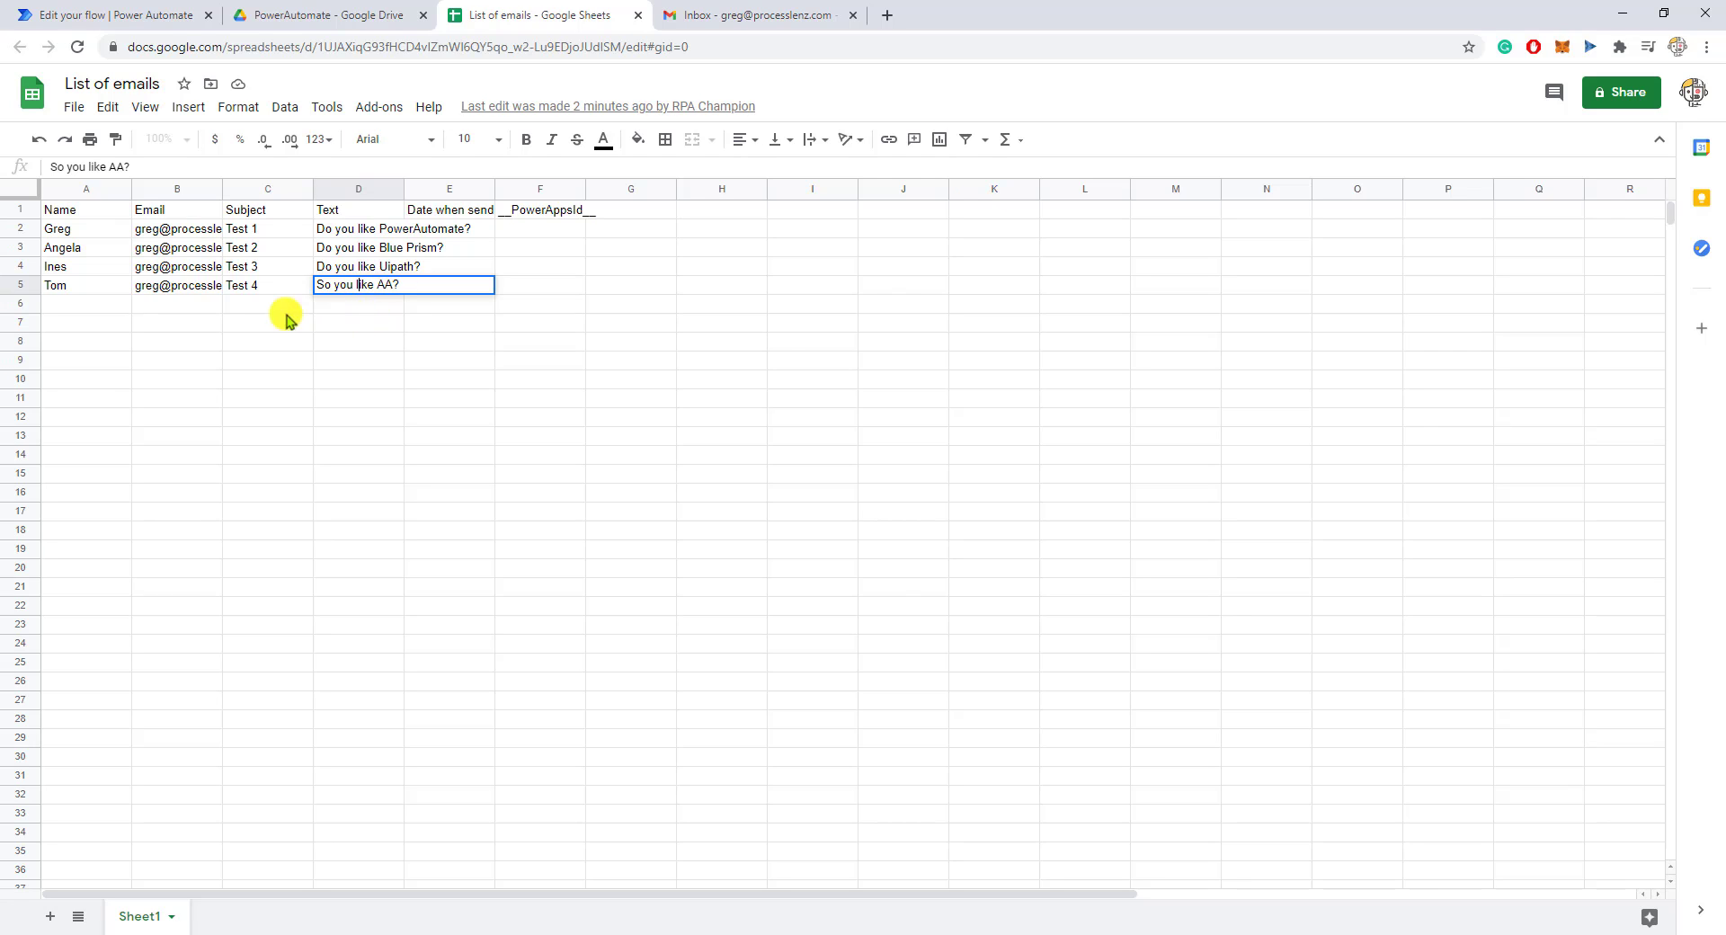
pyautogui.click(191, 303)
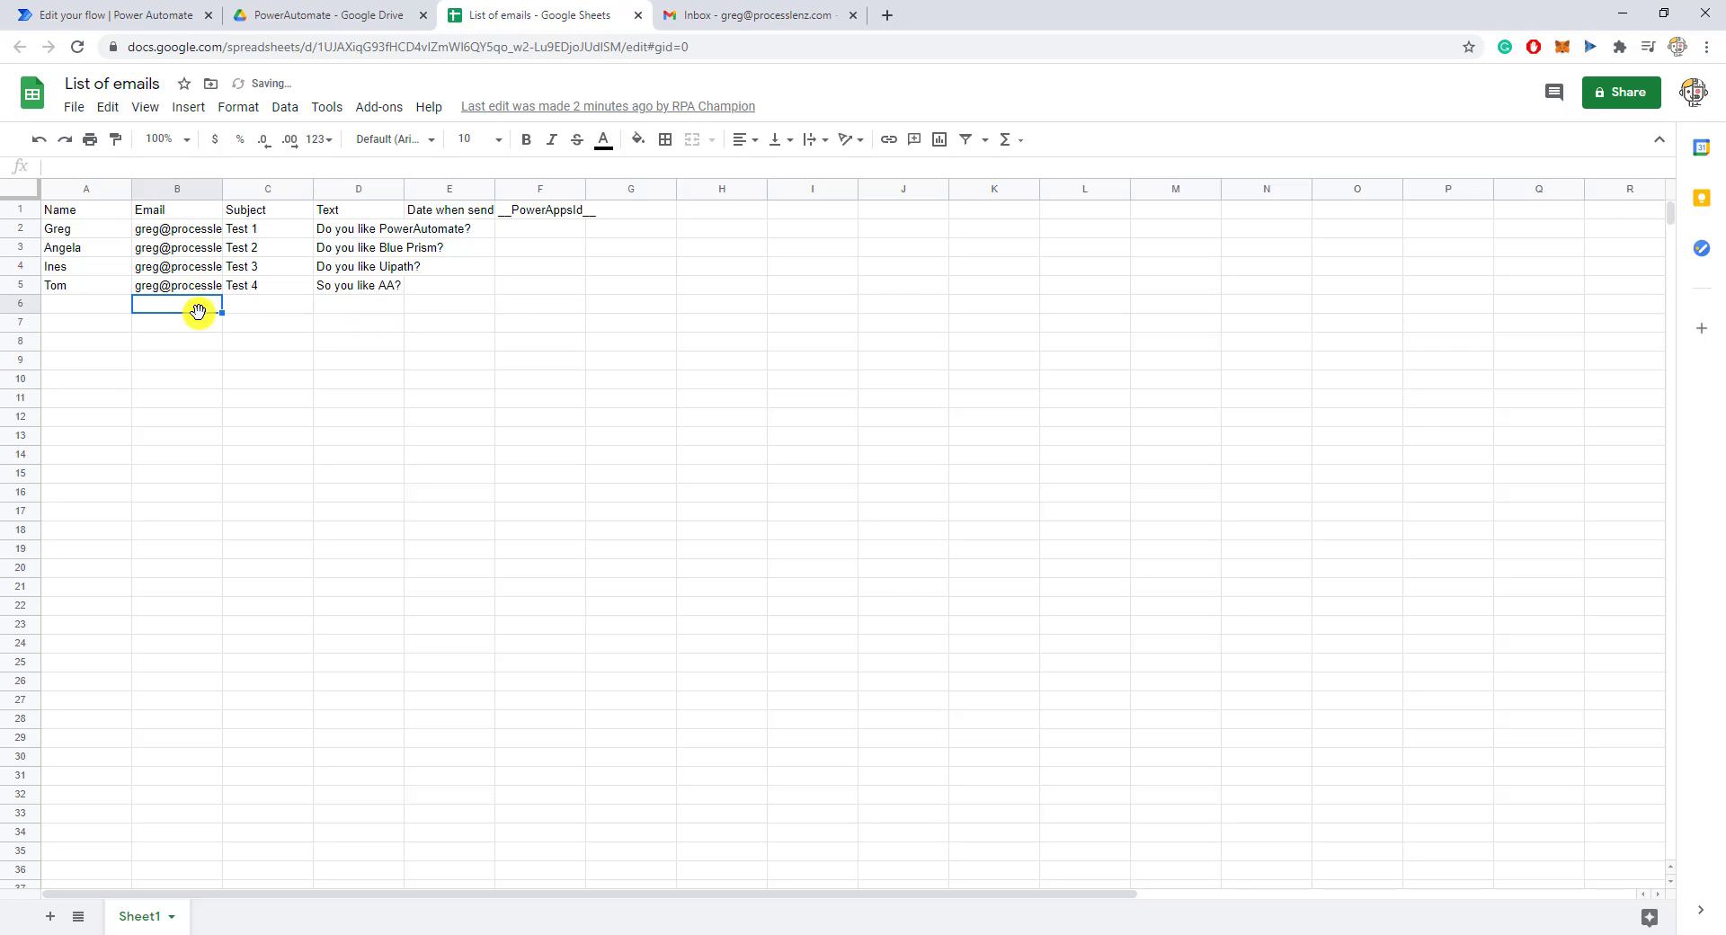
# Switch back to the Power Automate flow, save it and start a manual test.
pyautogui.click(104, 18)
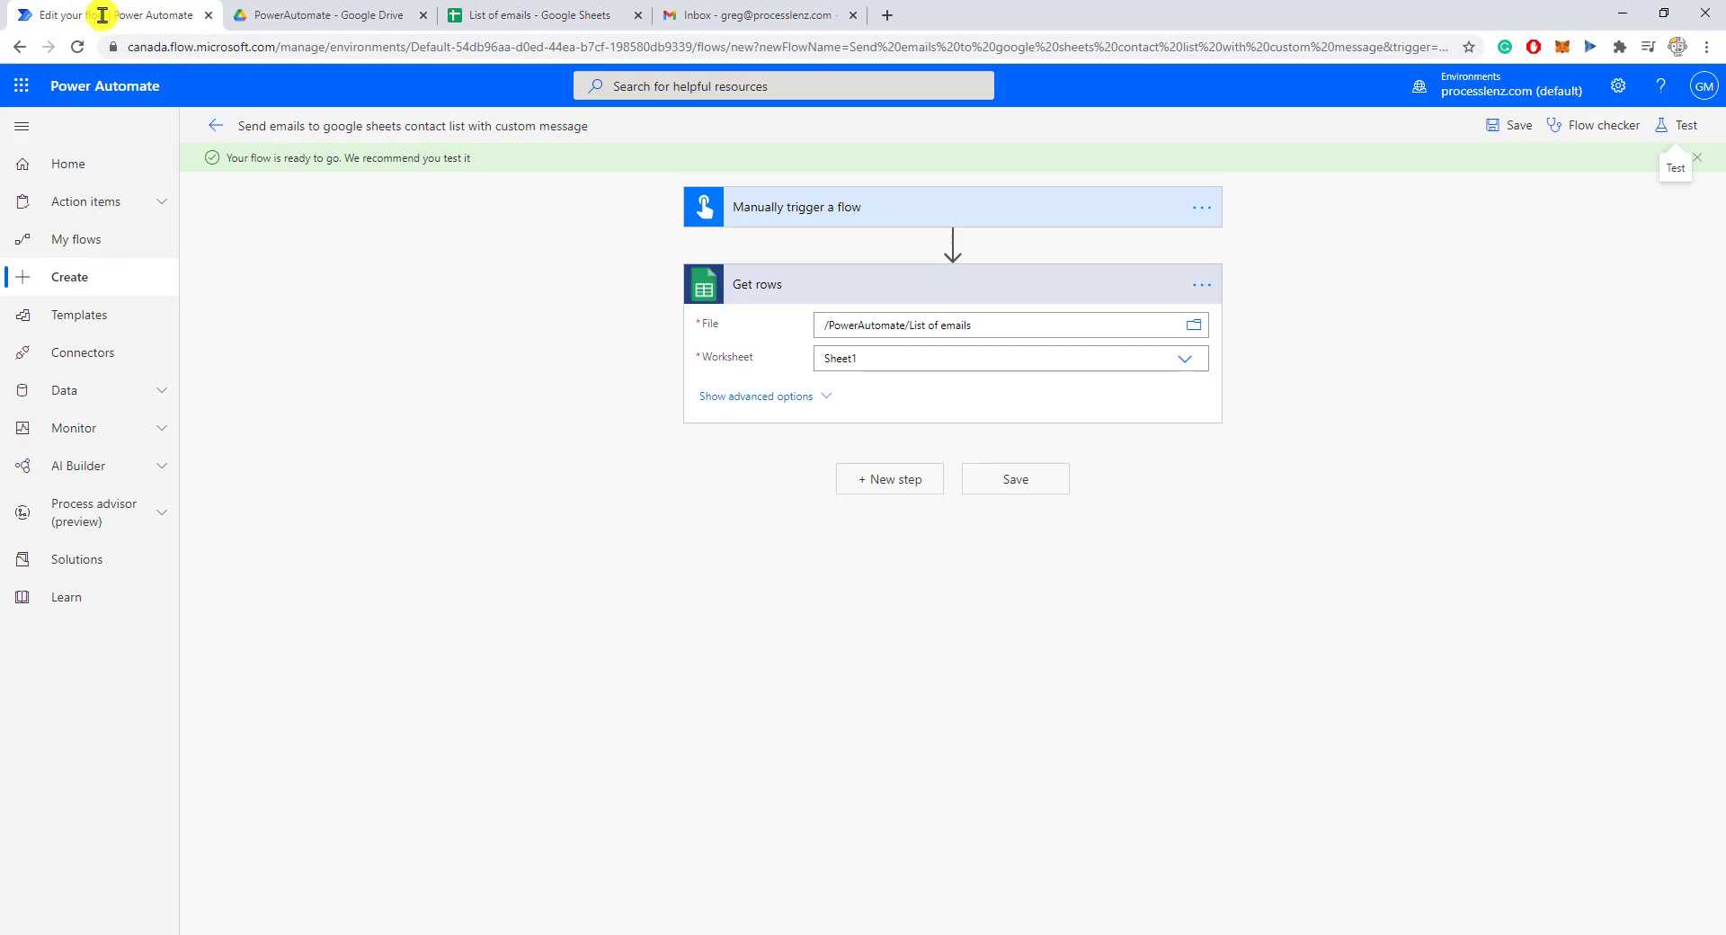
pyautogui.click(1025, 478)
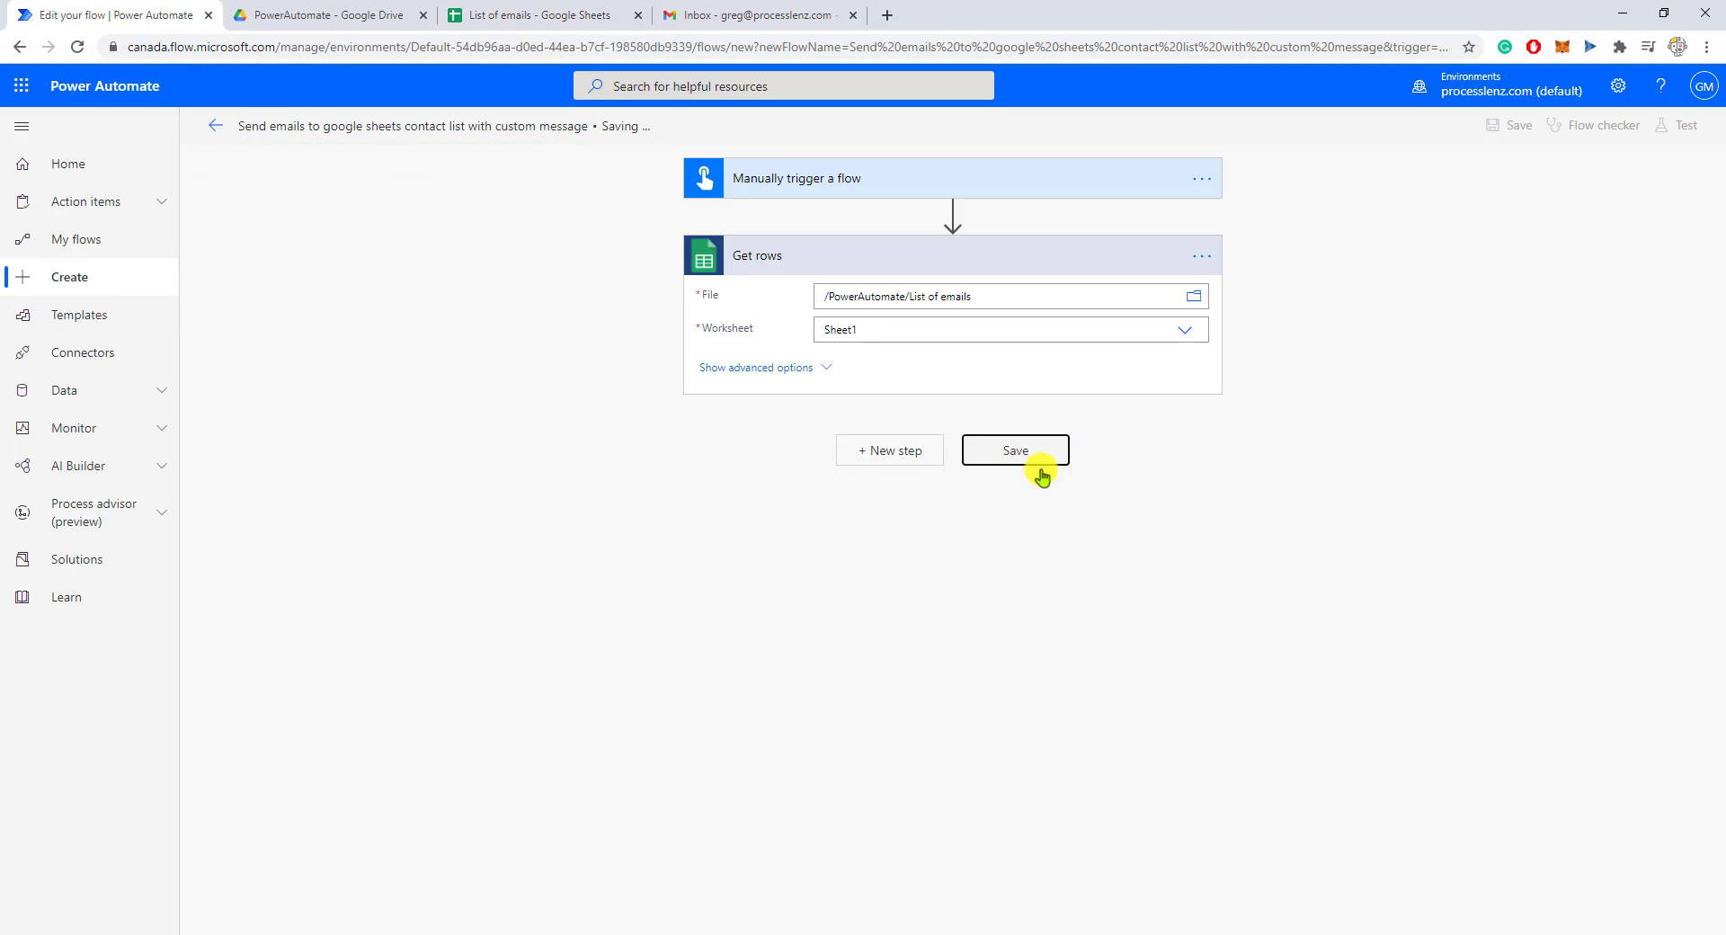
pyautogui.click(1687, 133)
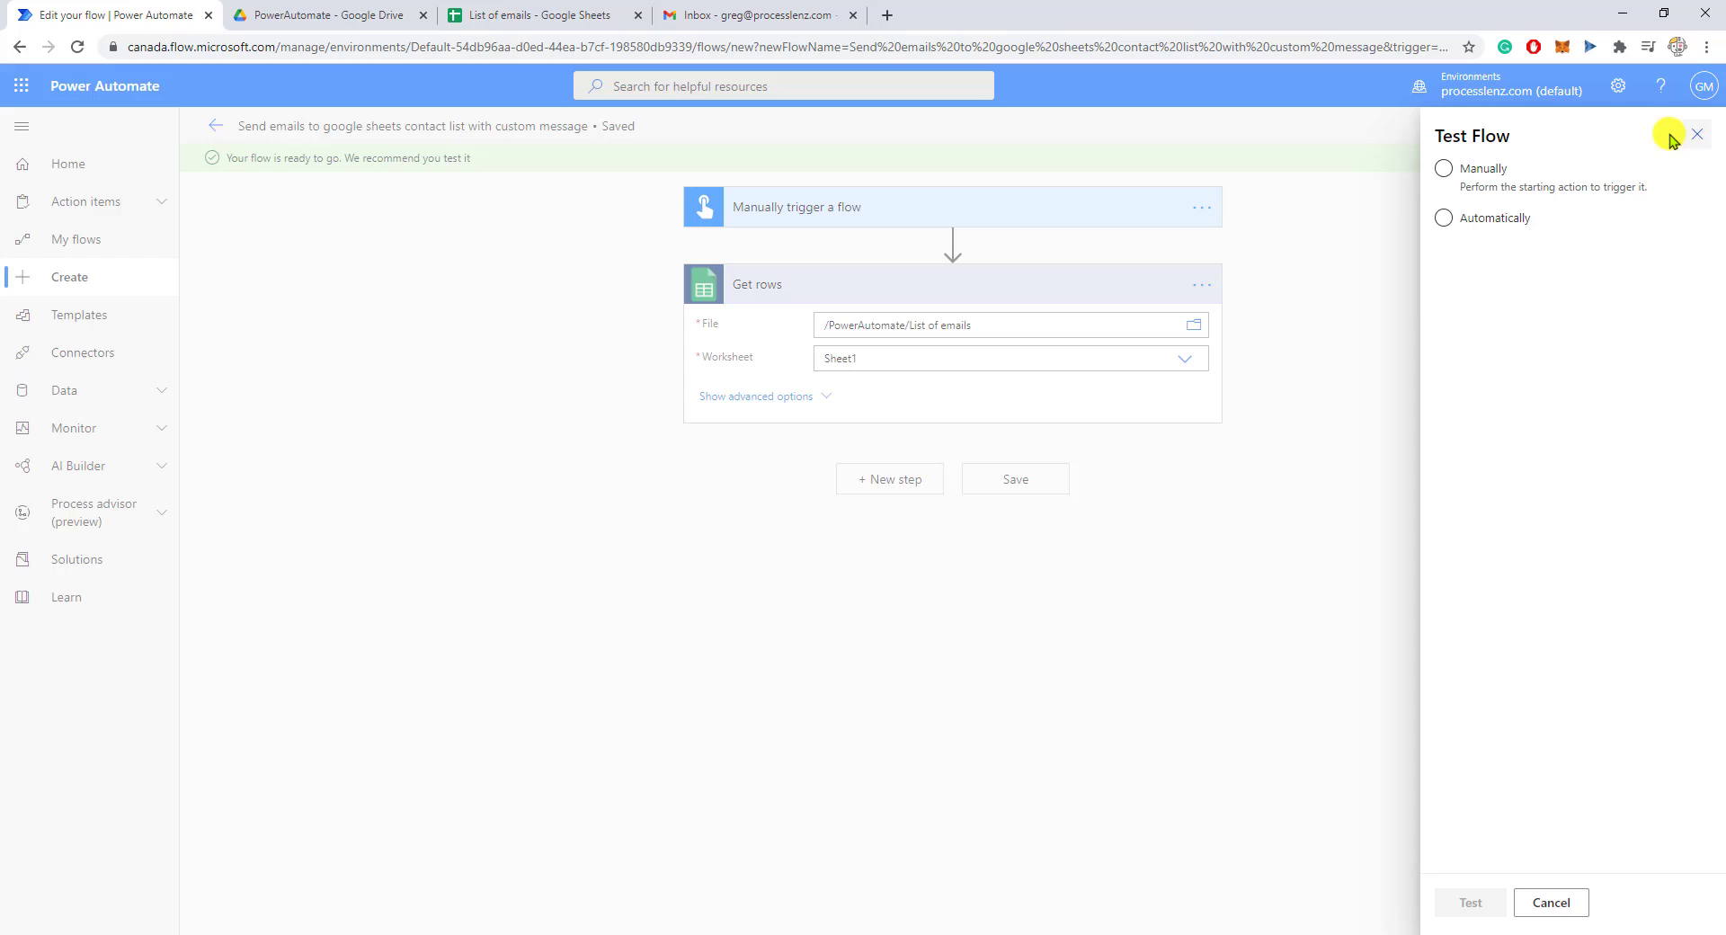
pyautogui.click(1465, 179)
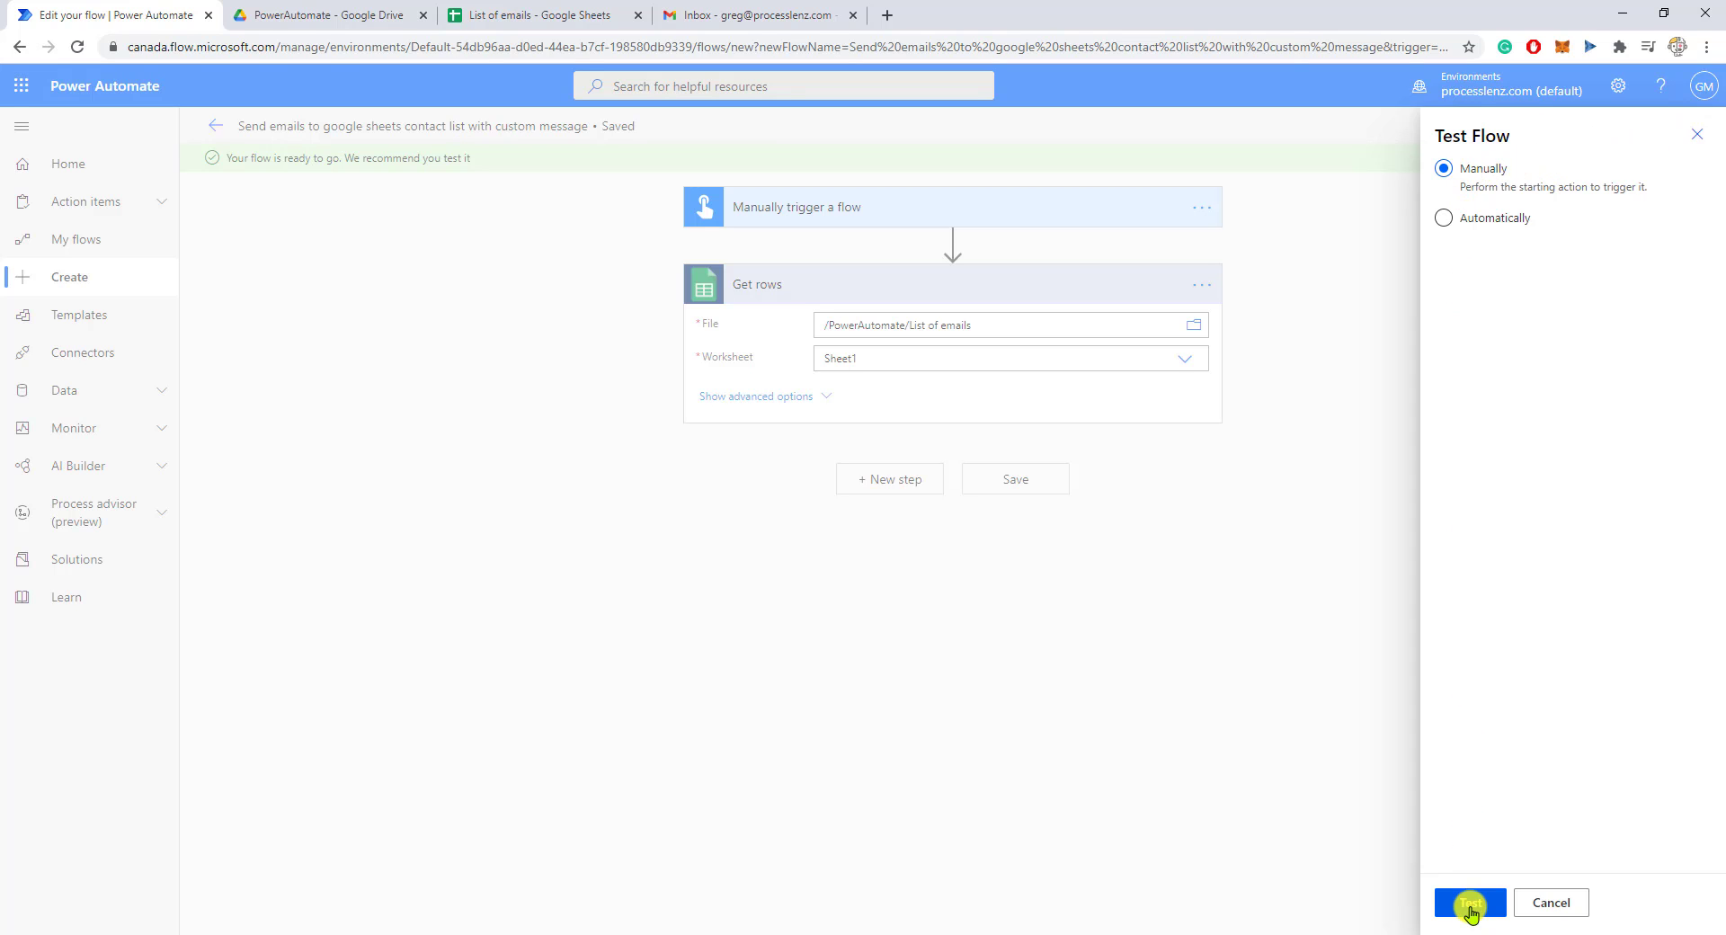
pyautogui.click(1470, 903)
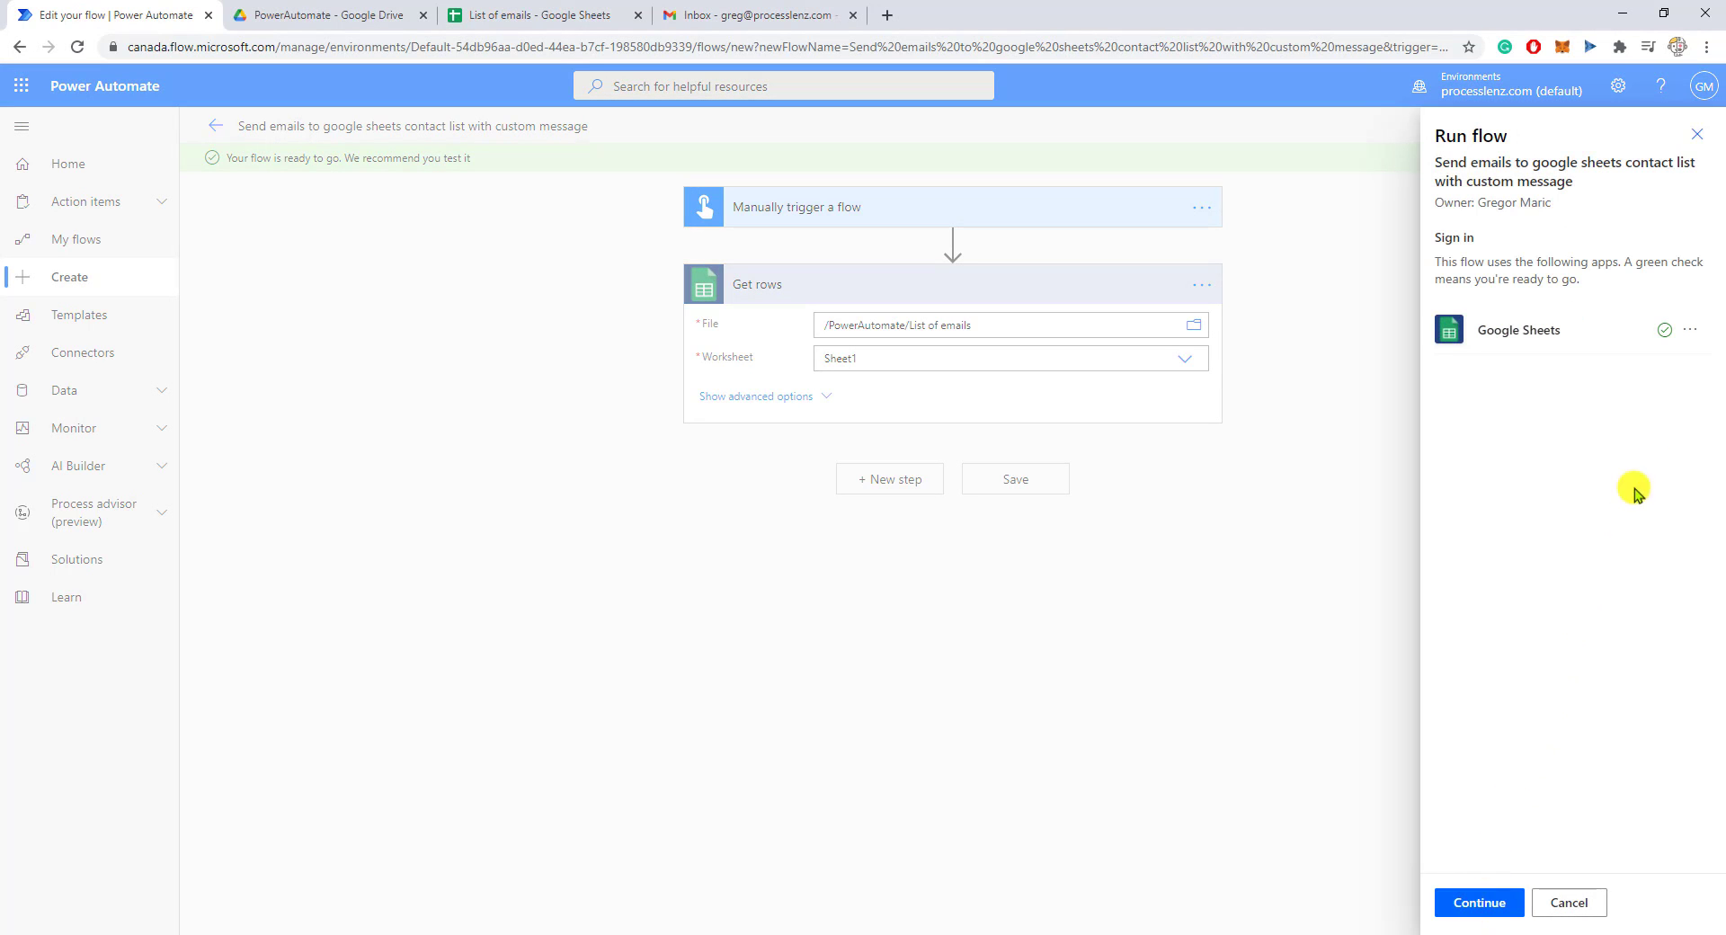
# Check the Google Sheets connection used by the test and run the flow.
pyautogui.click(1687, 335)
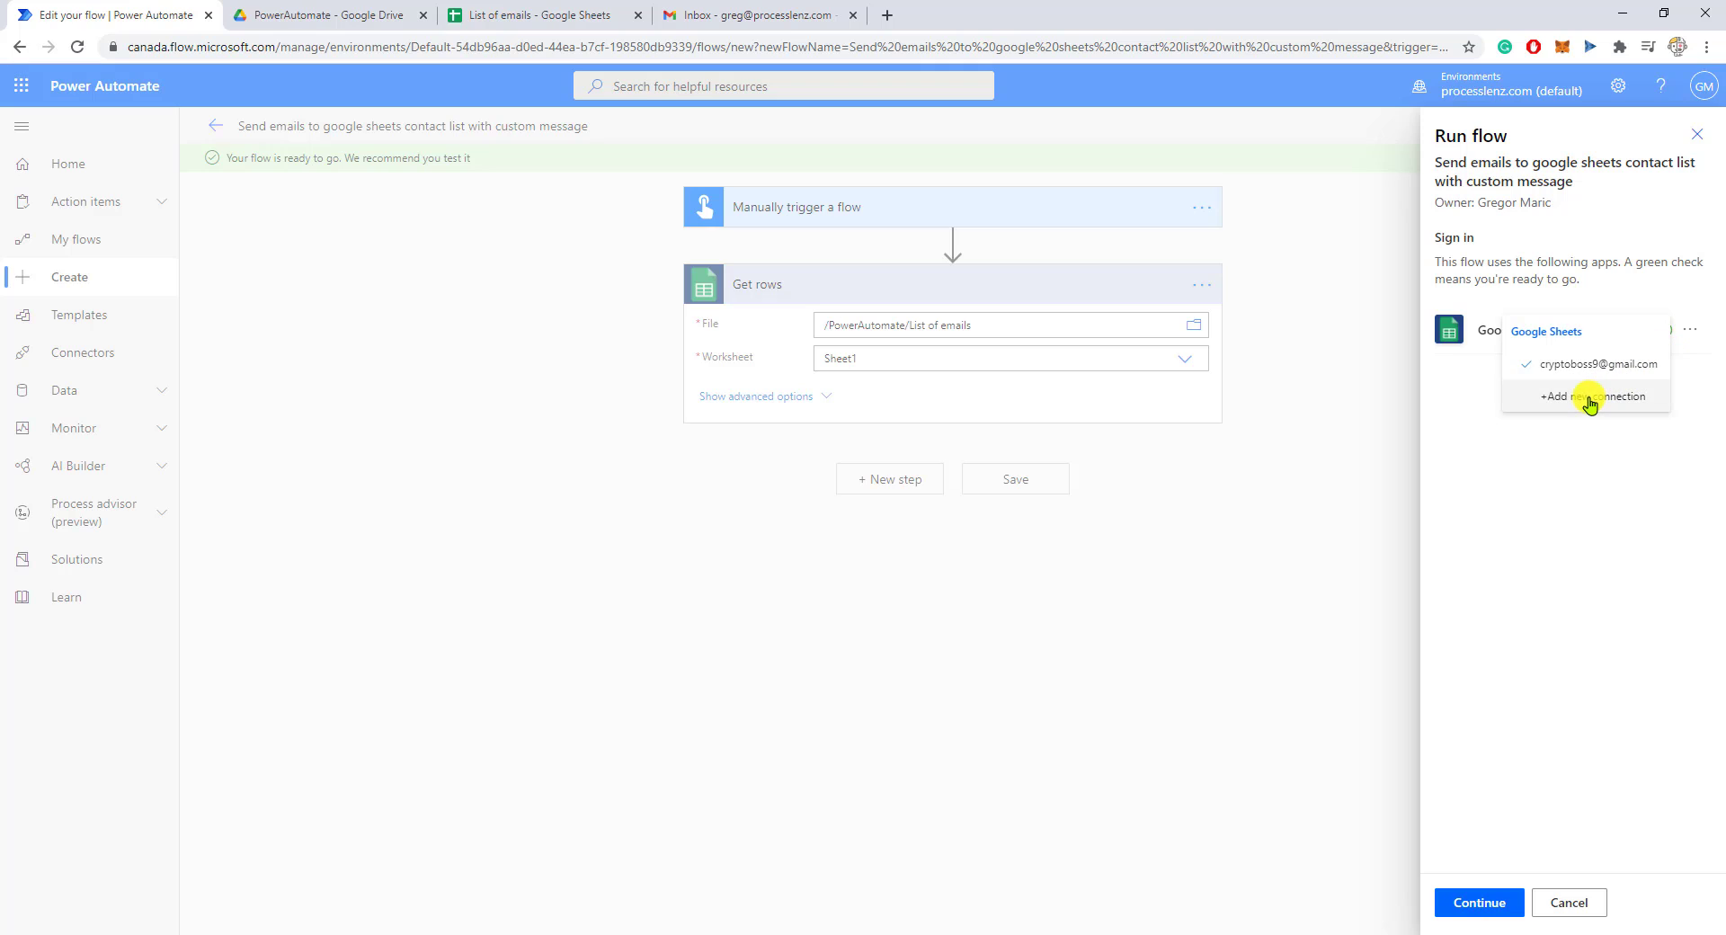
pyautogui.click(1554, 522)
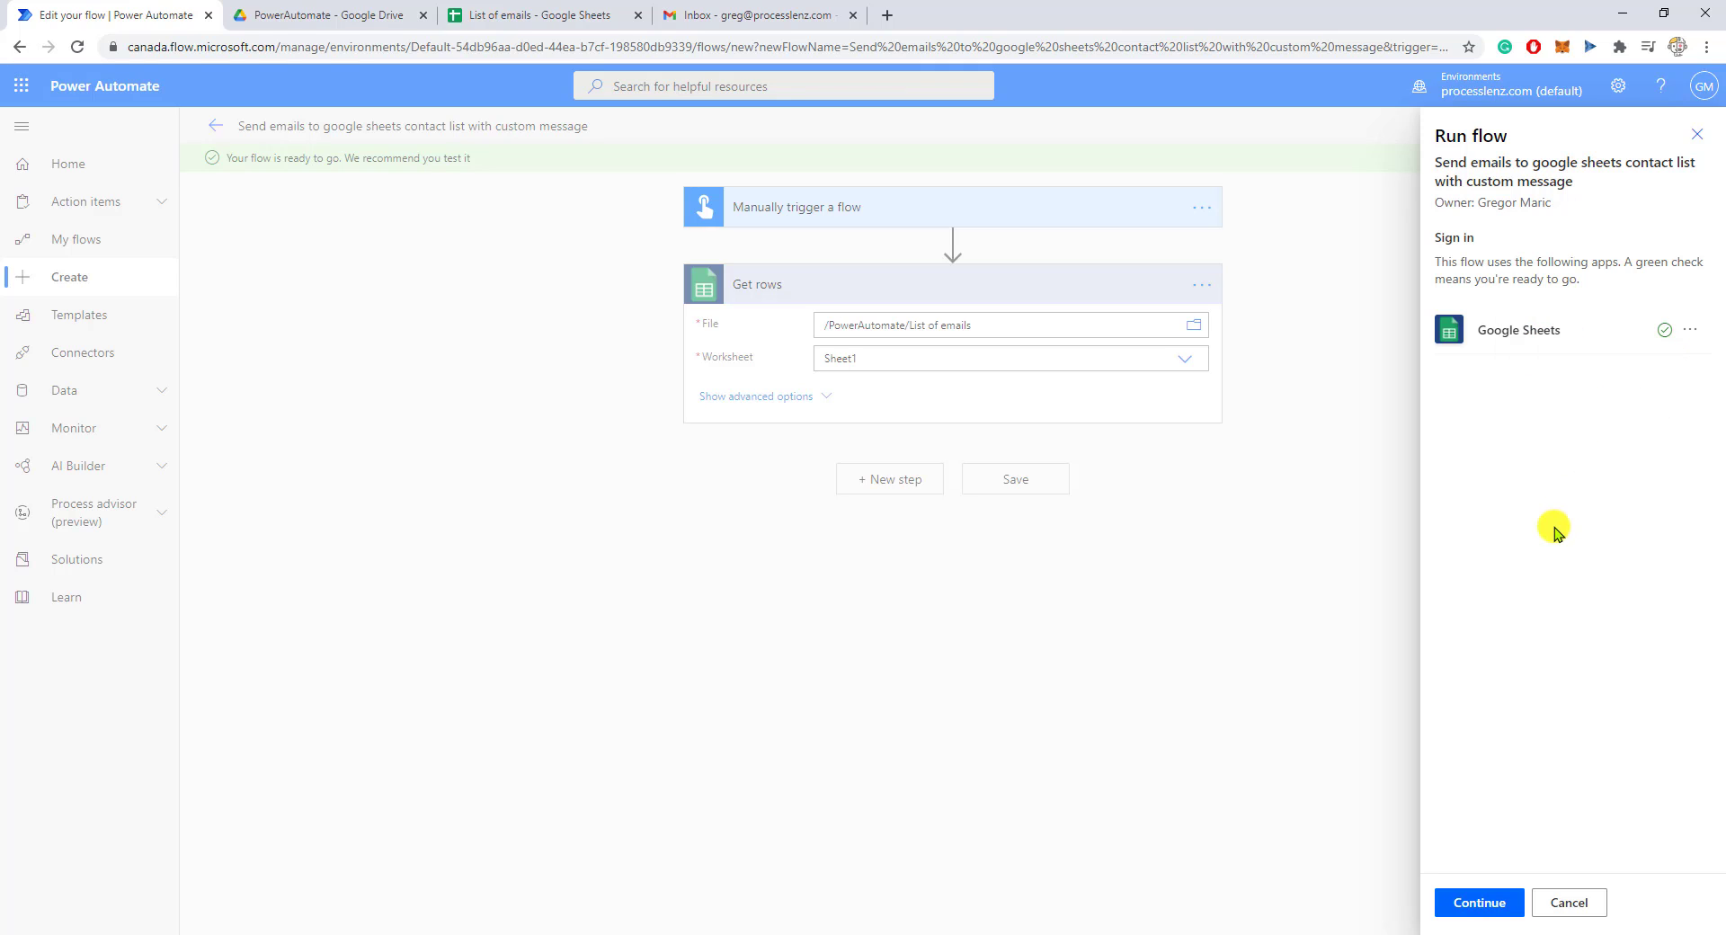
pyautogui.click(1494, 899)
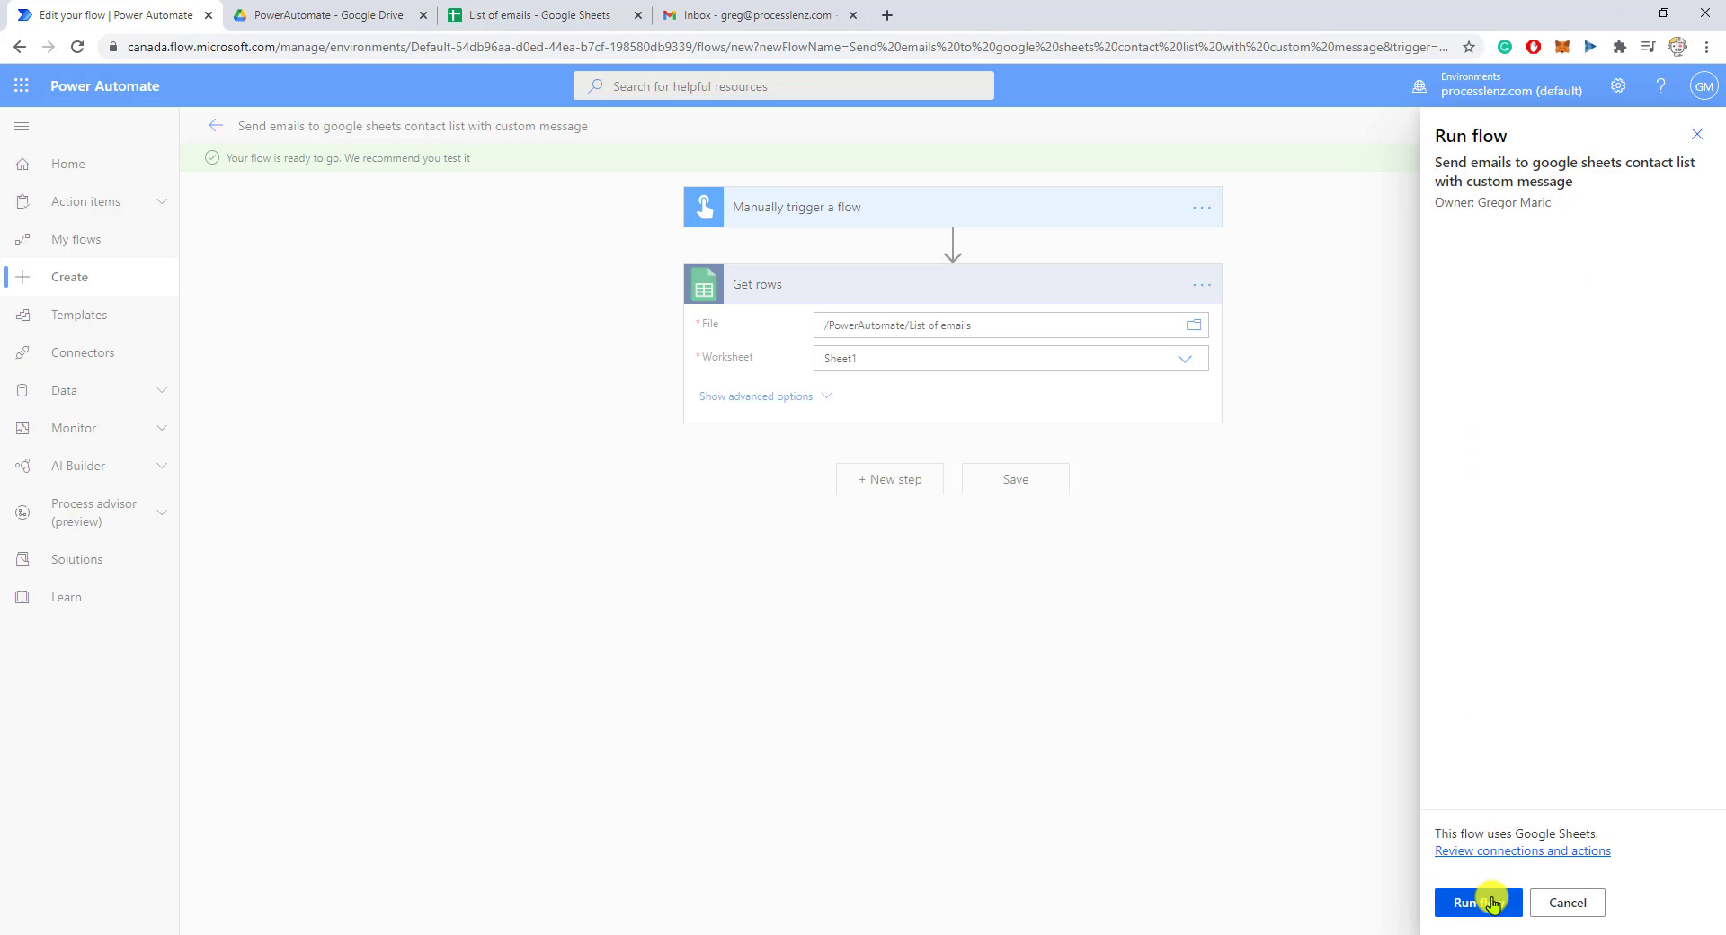
pyautogui.click(1487, 899)
pyautogui.click(1488, 902)
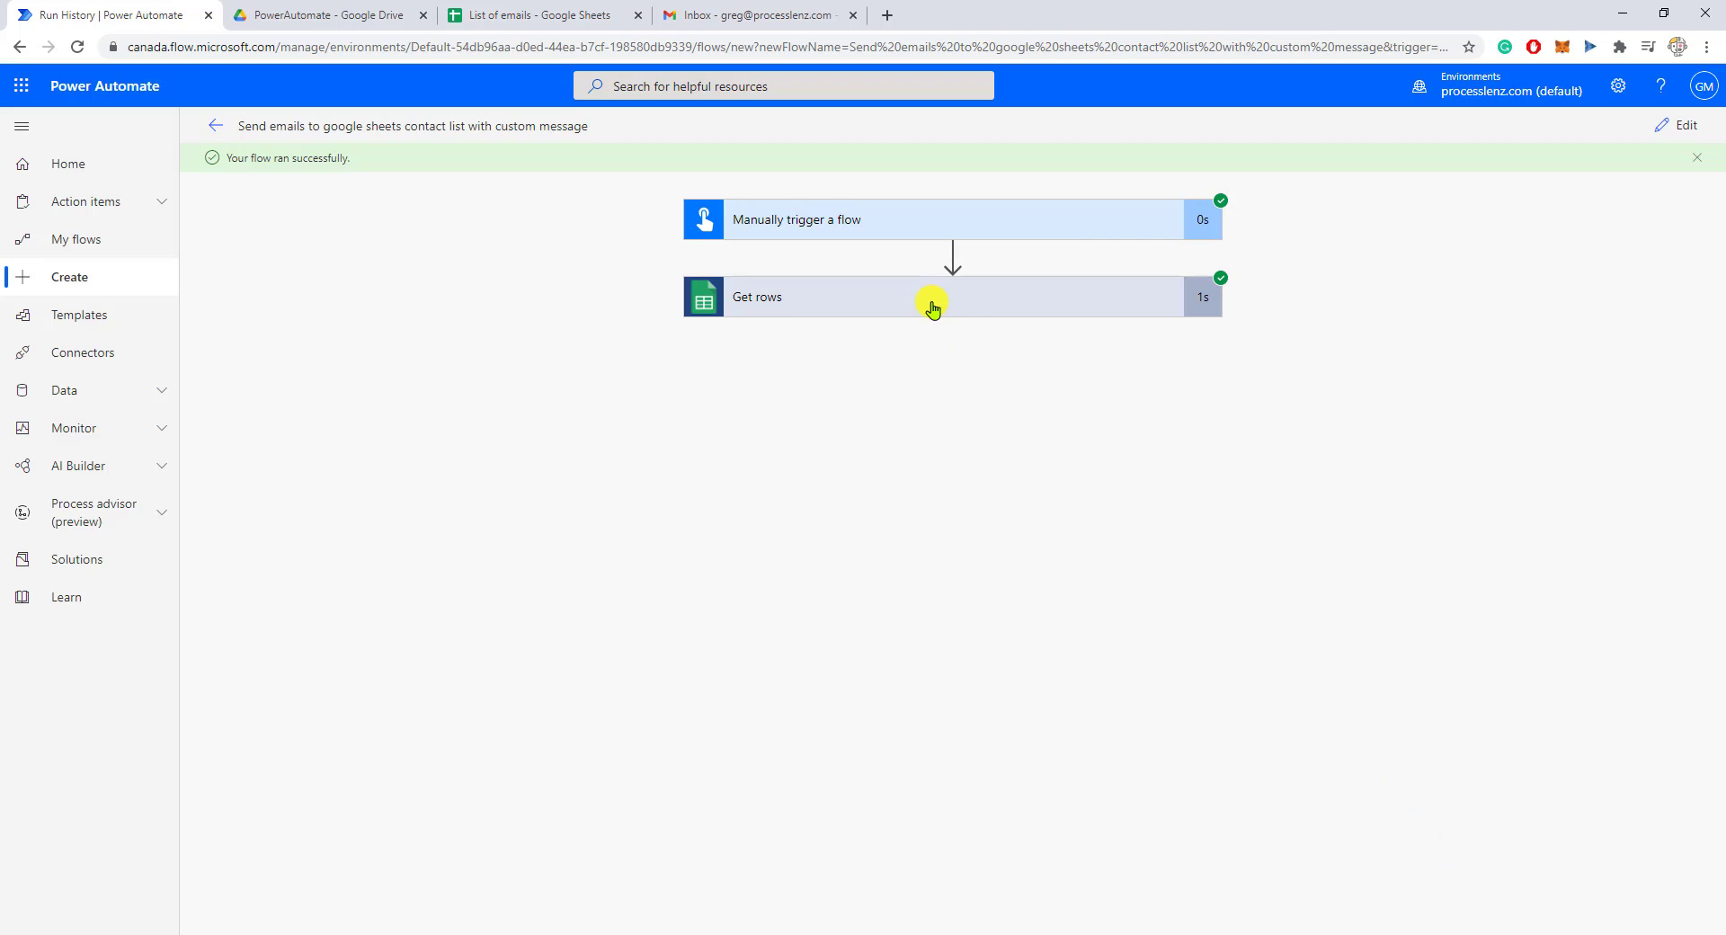
# Examine the inputs and the raw output of the Get rows action from the test run.
pyautogui.click(1118, 296)
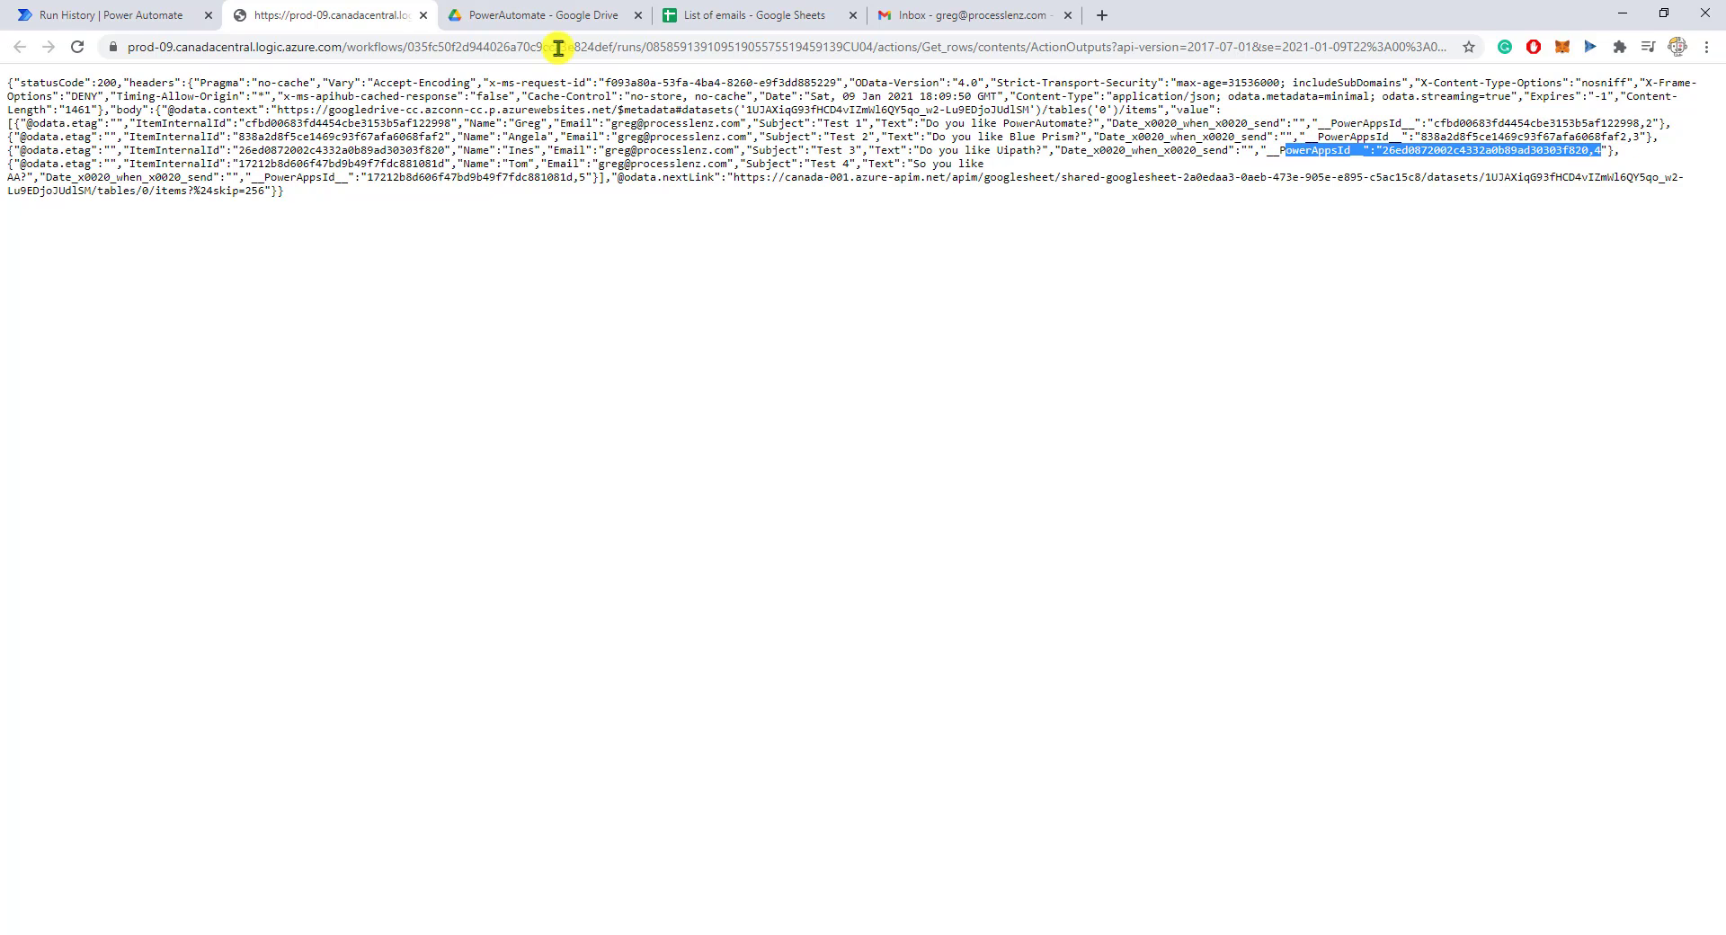
pyautogui.click(69, 9)
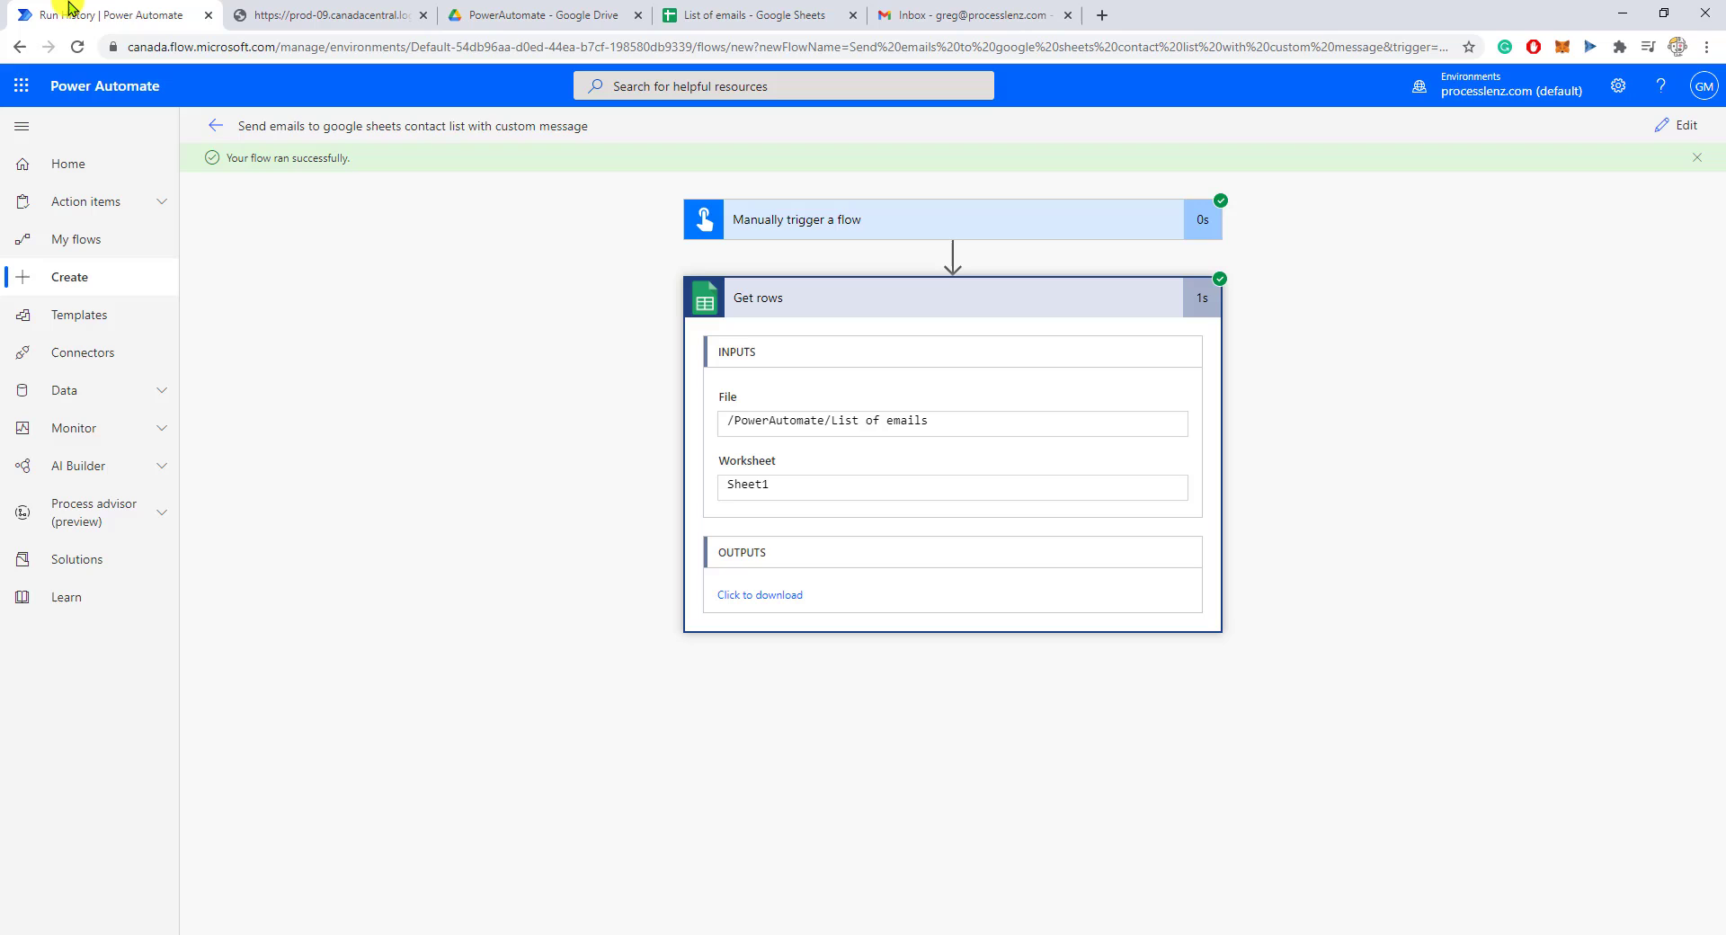
pyautogui.click(1091, 306)
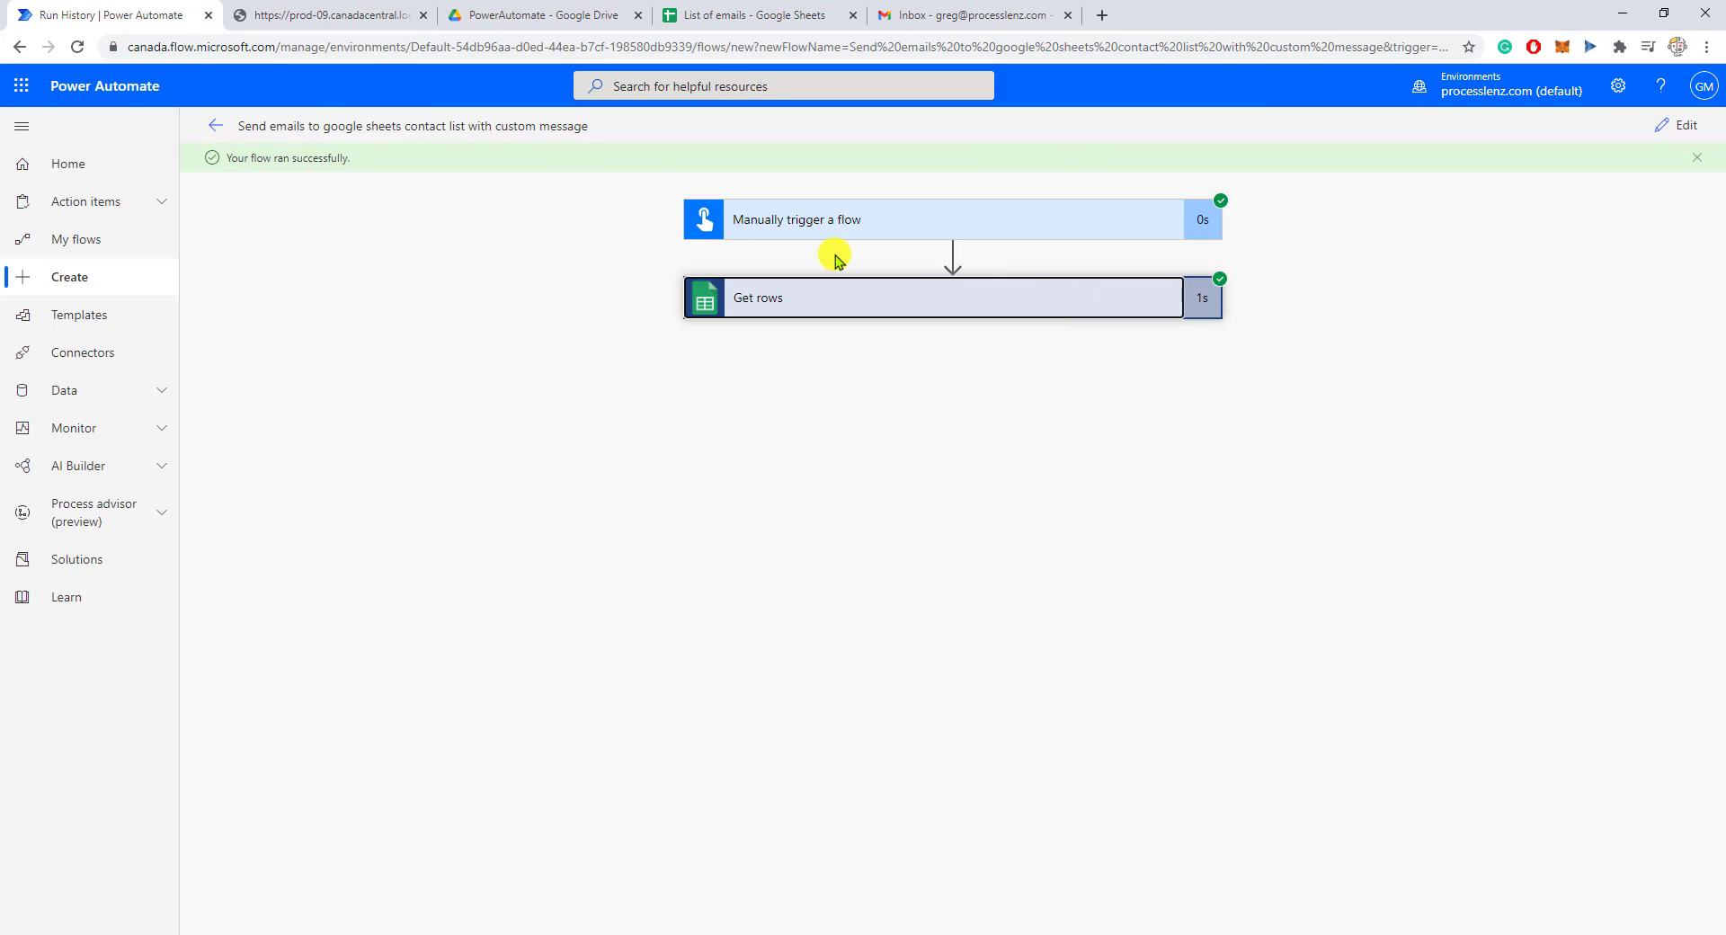
# Reopen the flow for editing and add an Apply to each control after Get rows that loops over Records value.
pyautogui.click(216, 131)
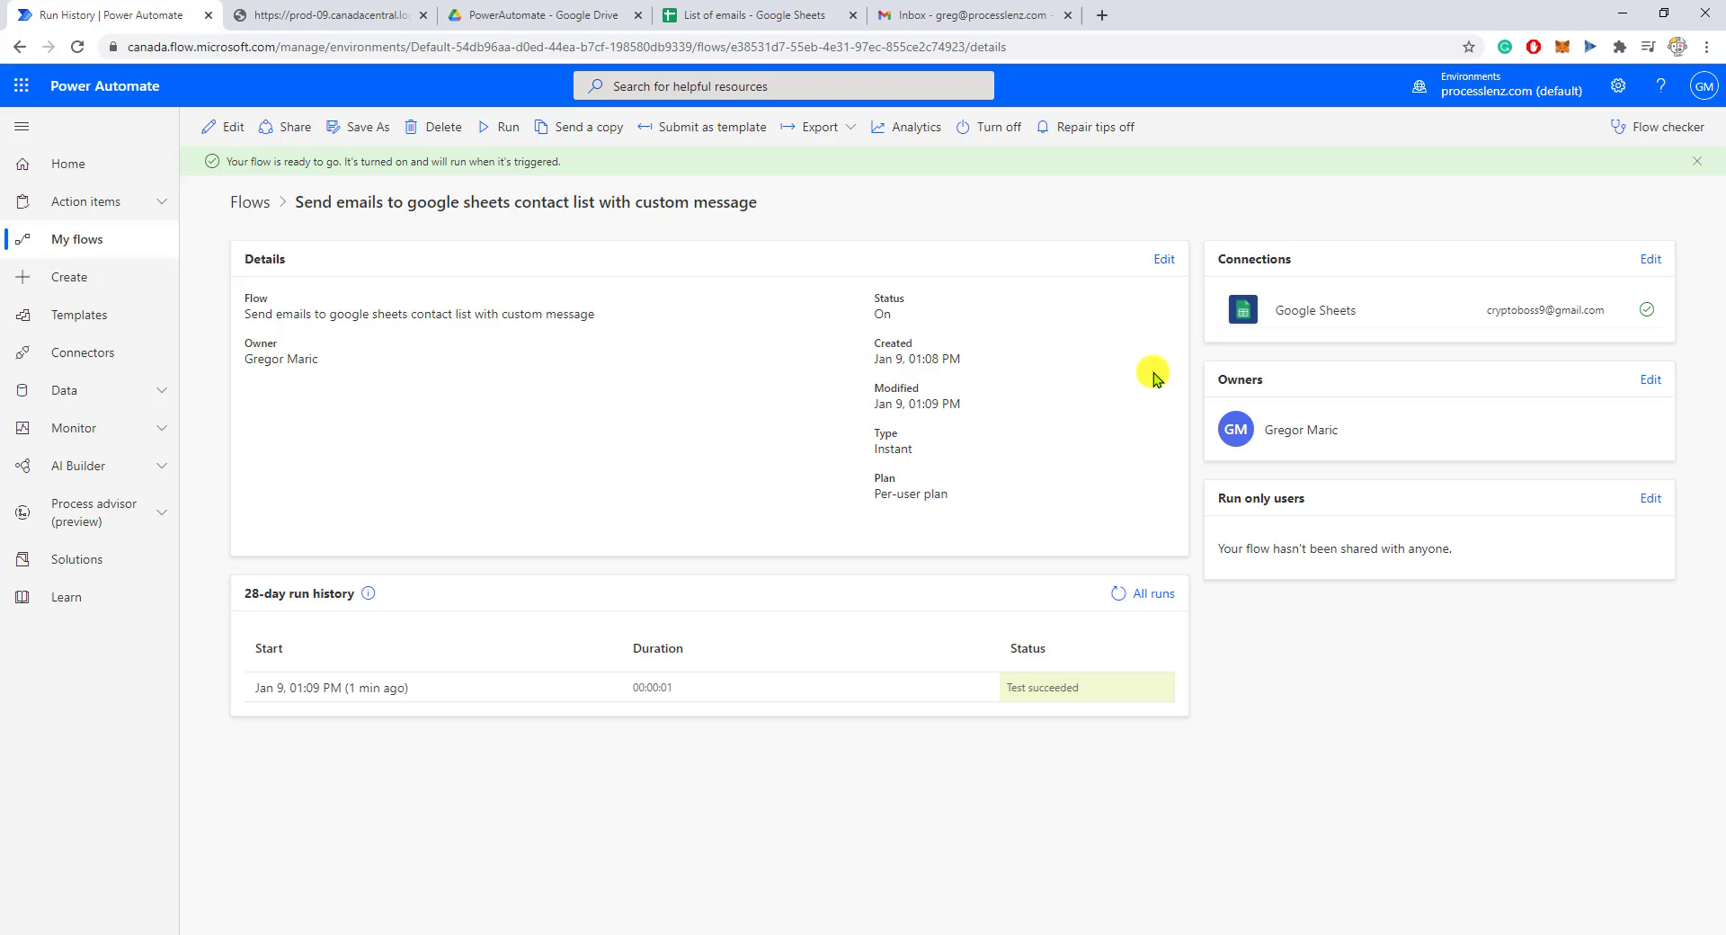
pyautogui.click(231, 128)
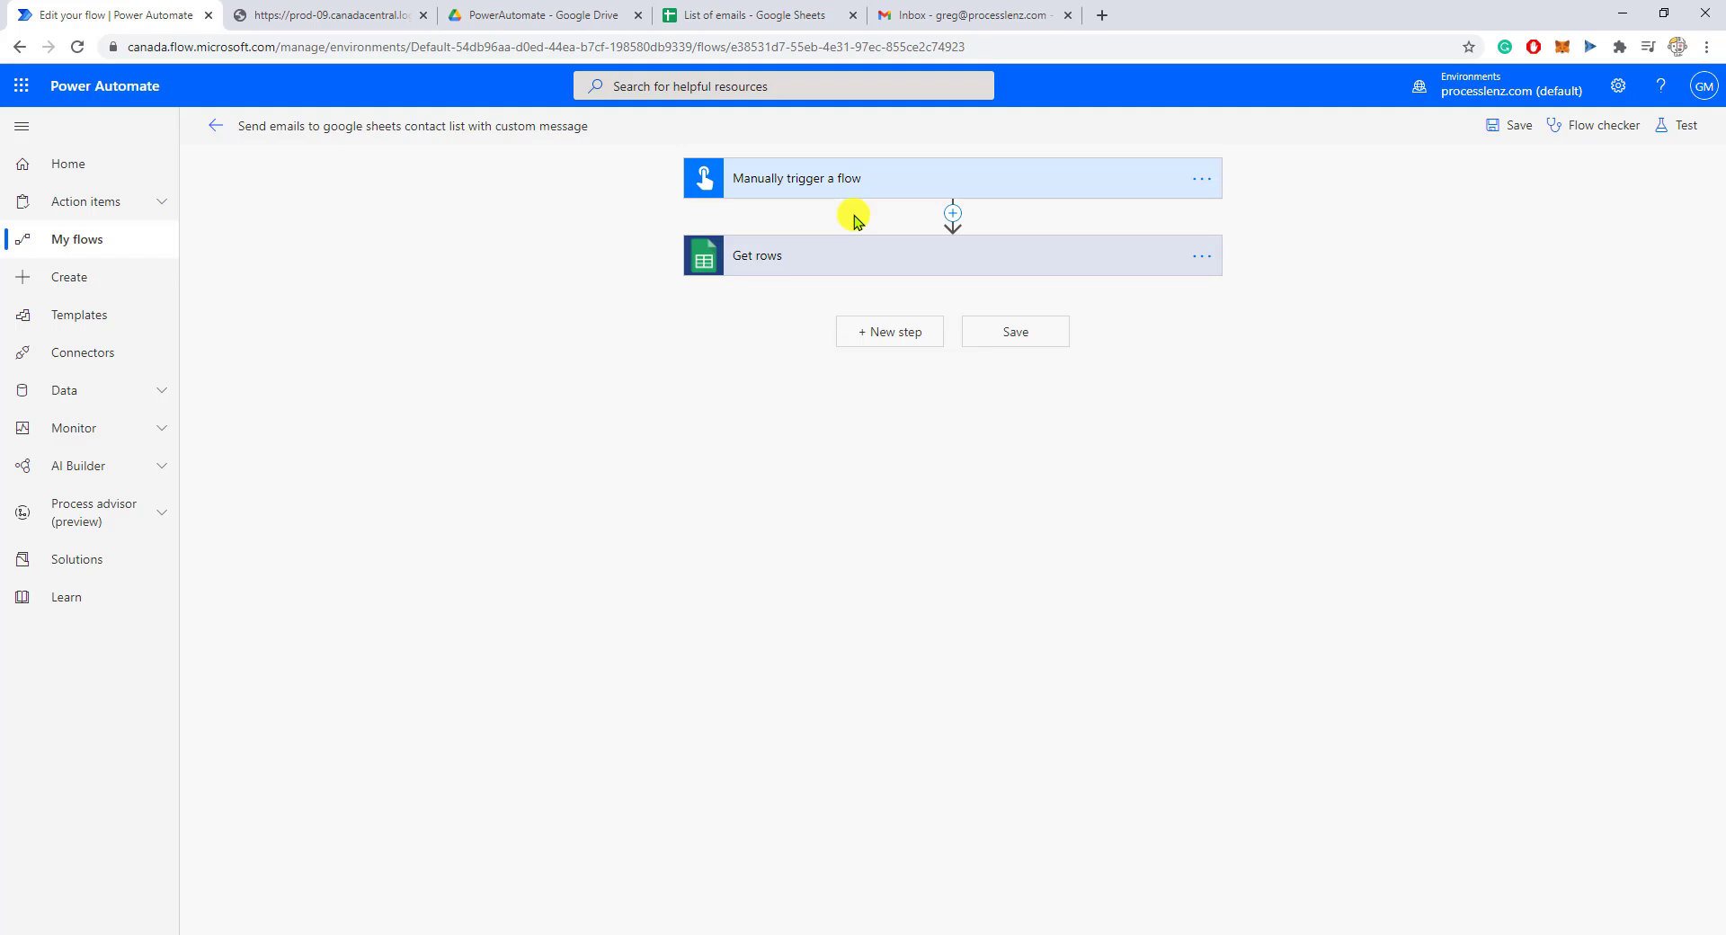
pyautogui.click(887, 335)
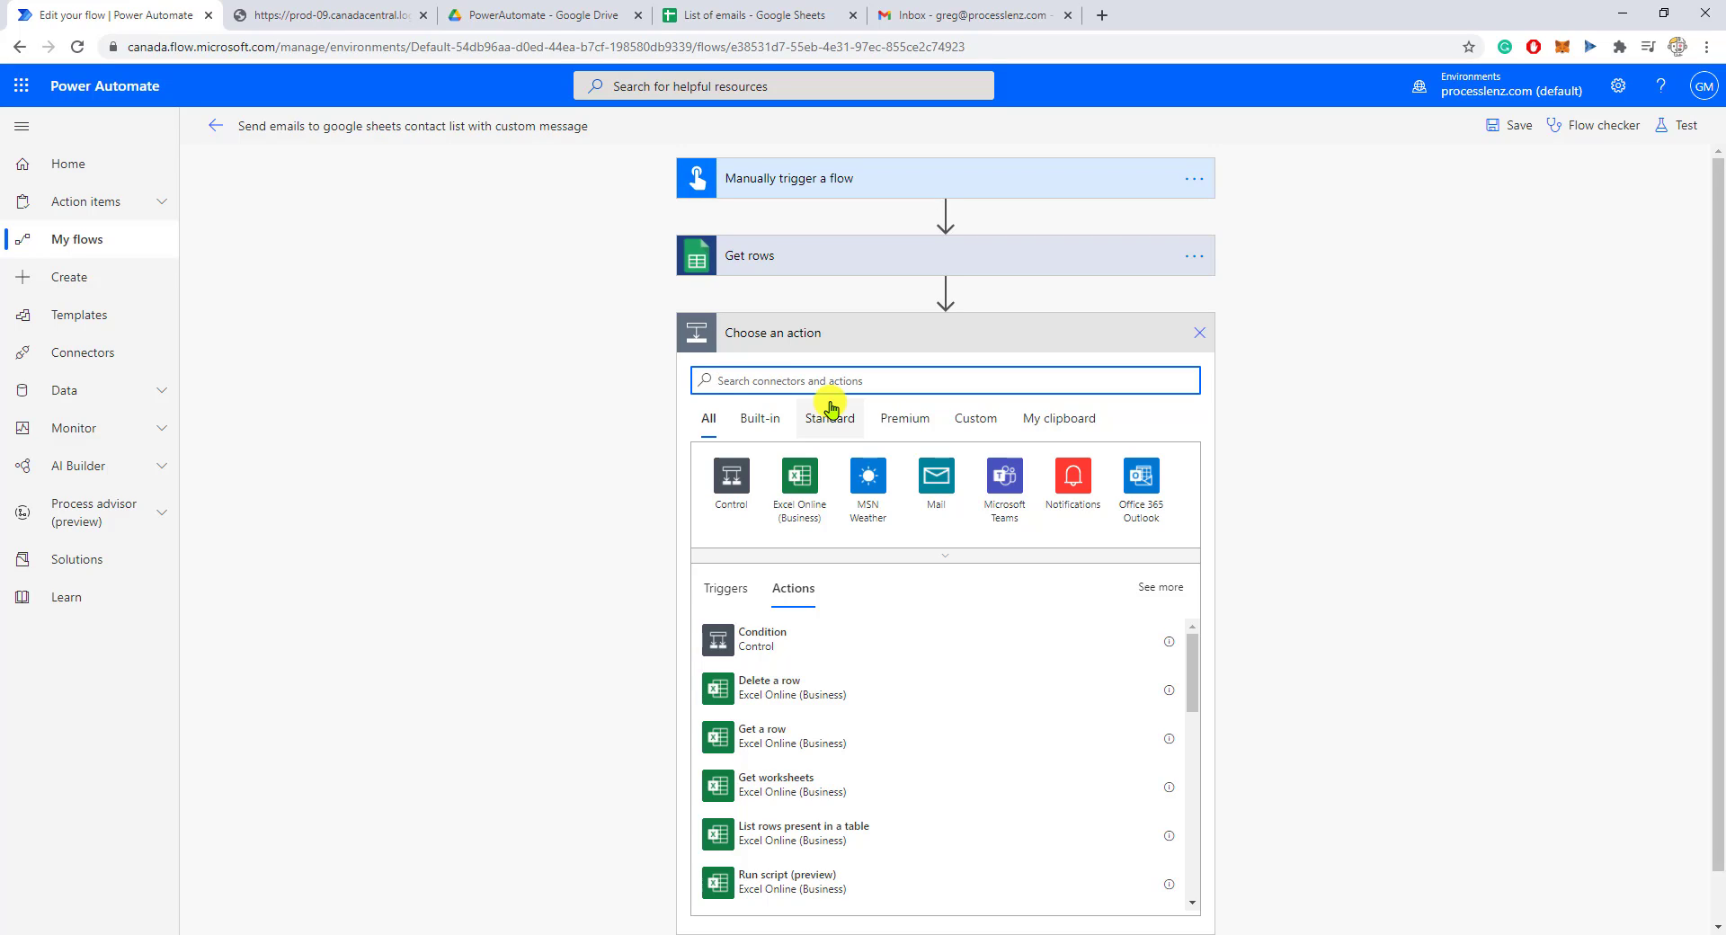
pyautogui.click(730, 477)
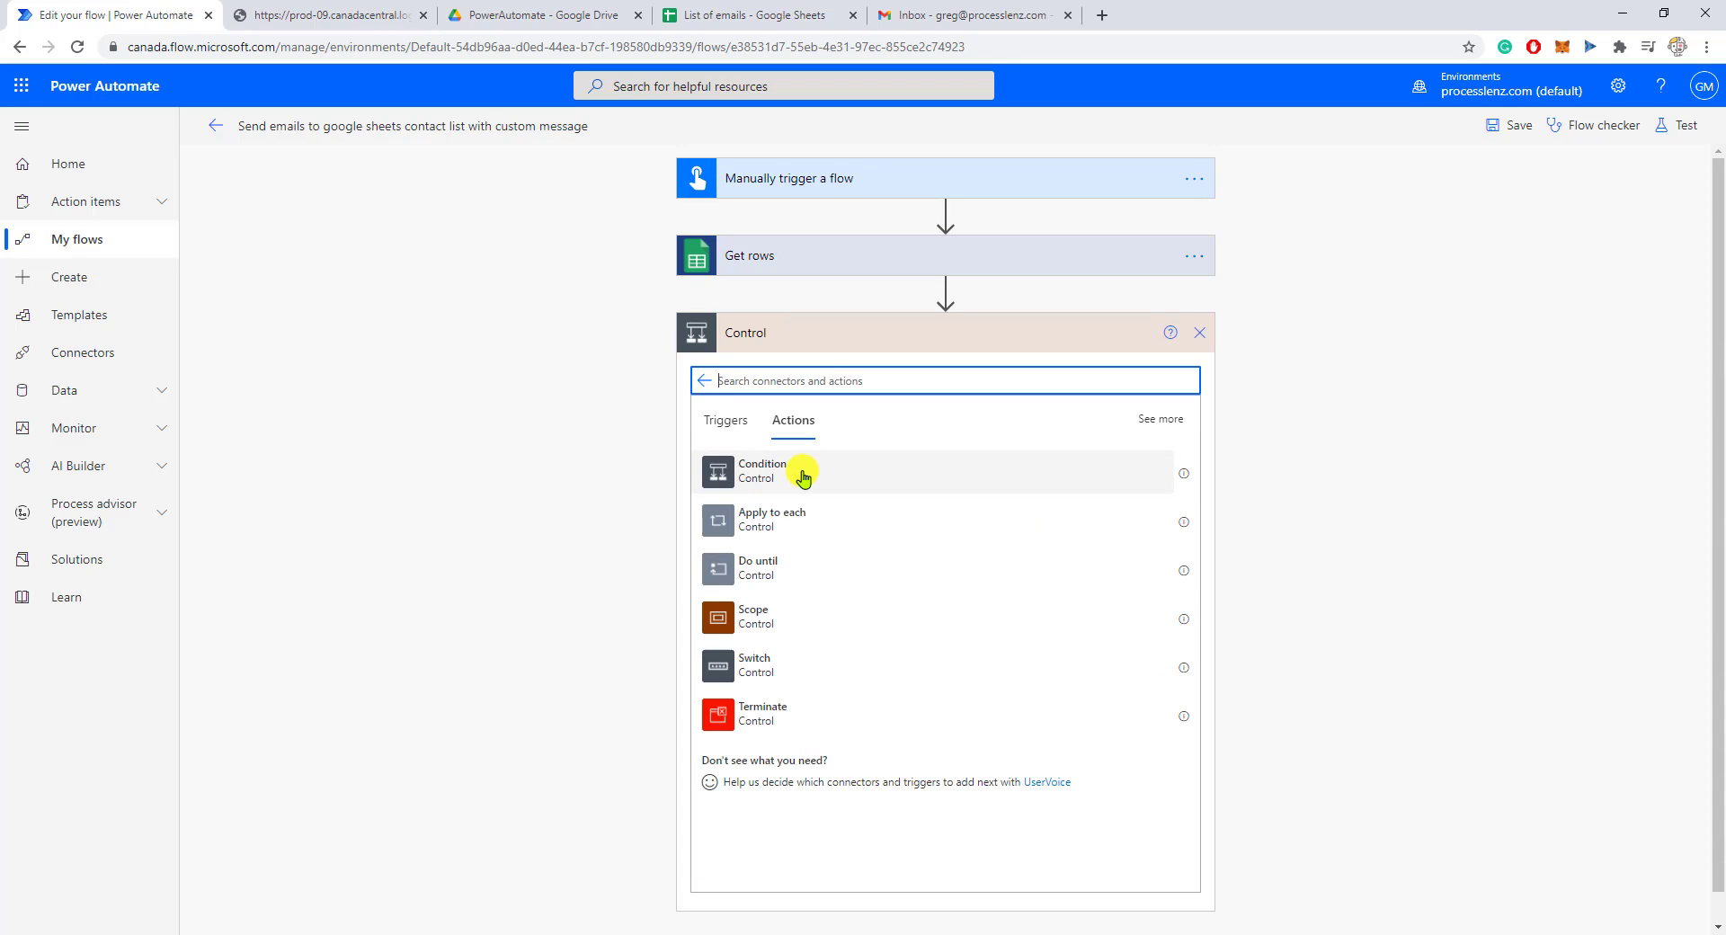
pyautogui.click(823, 527)
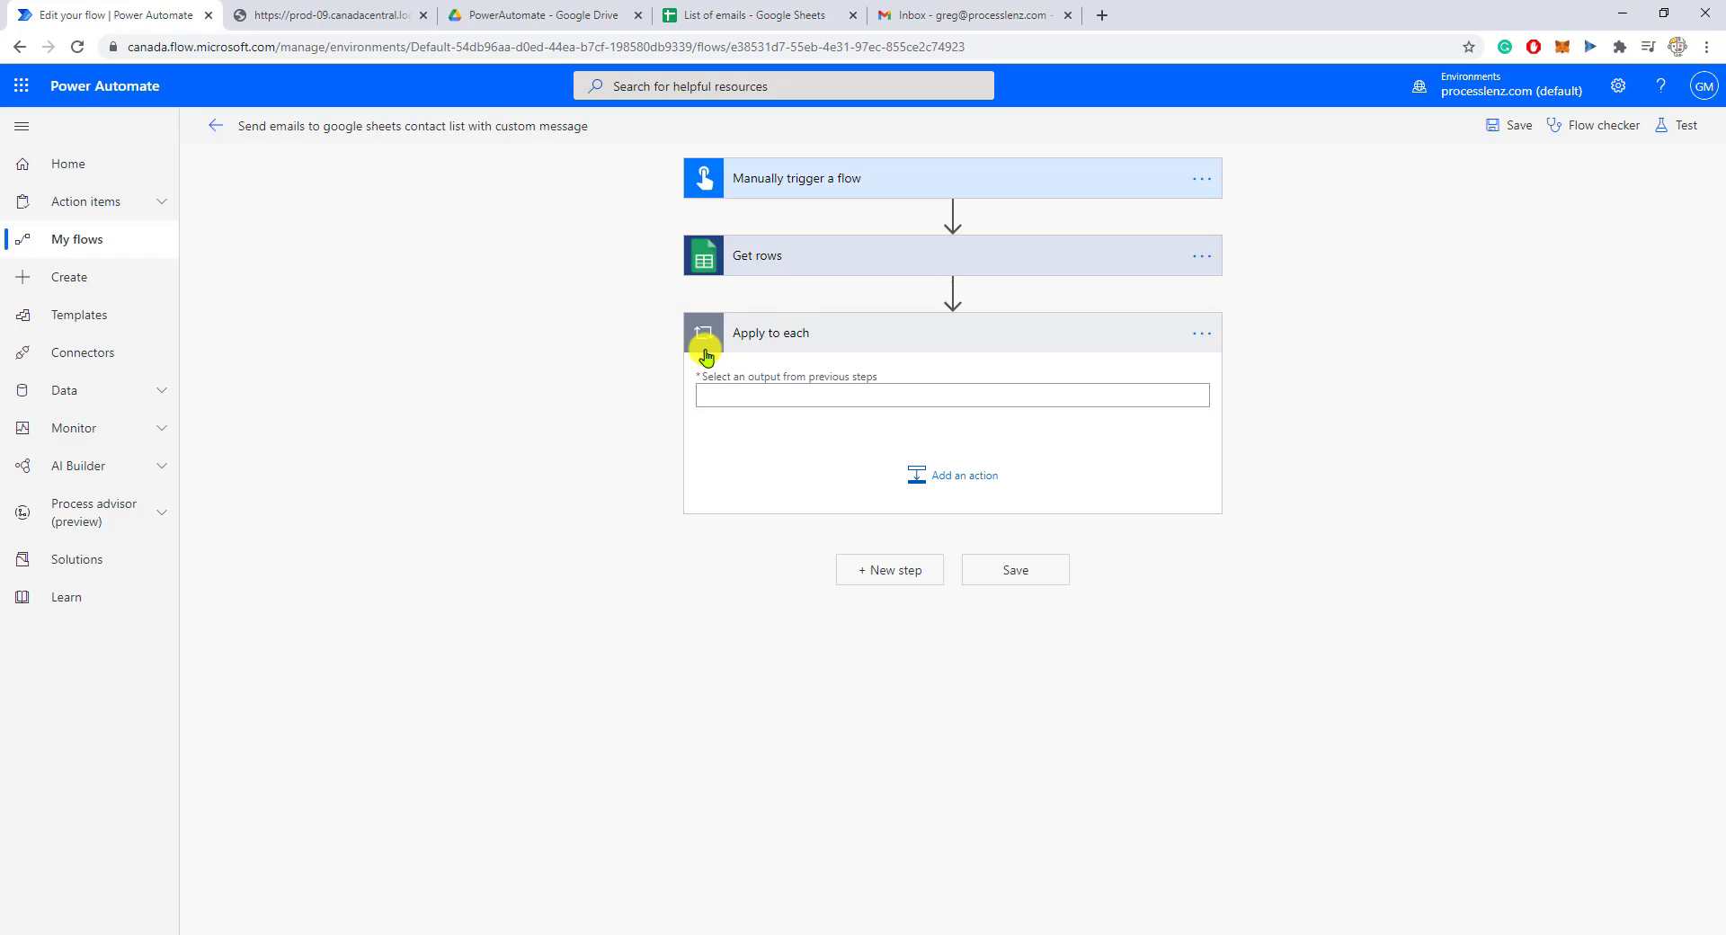
pyautogui.click(831, 397)
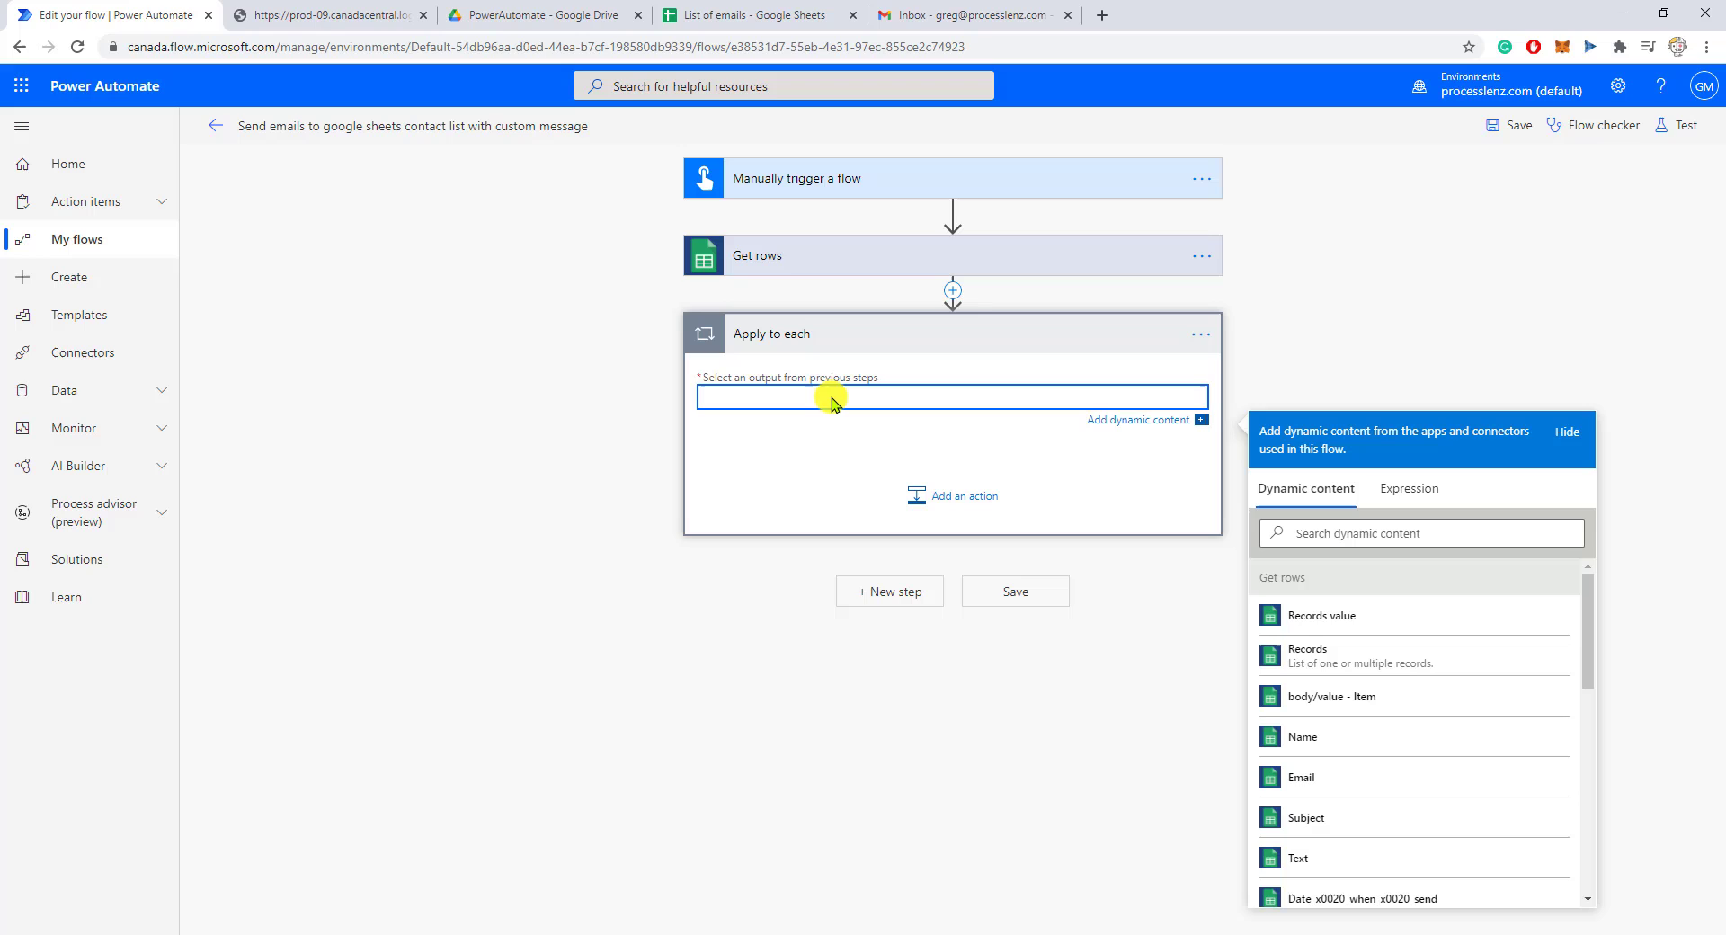
pyautogui.click(1353, 619)
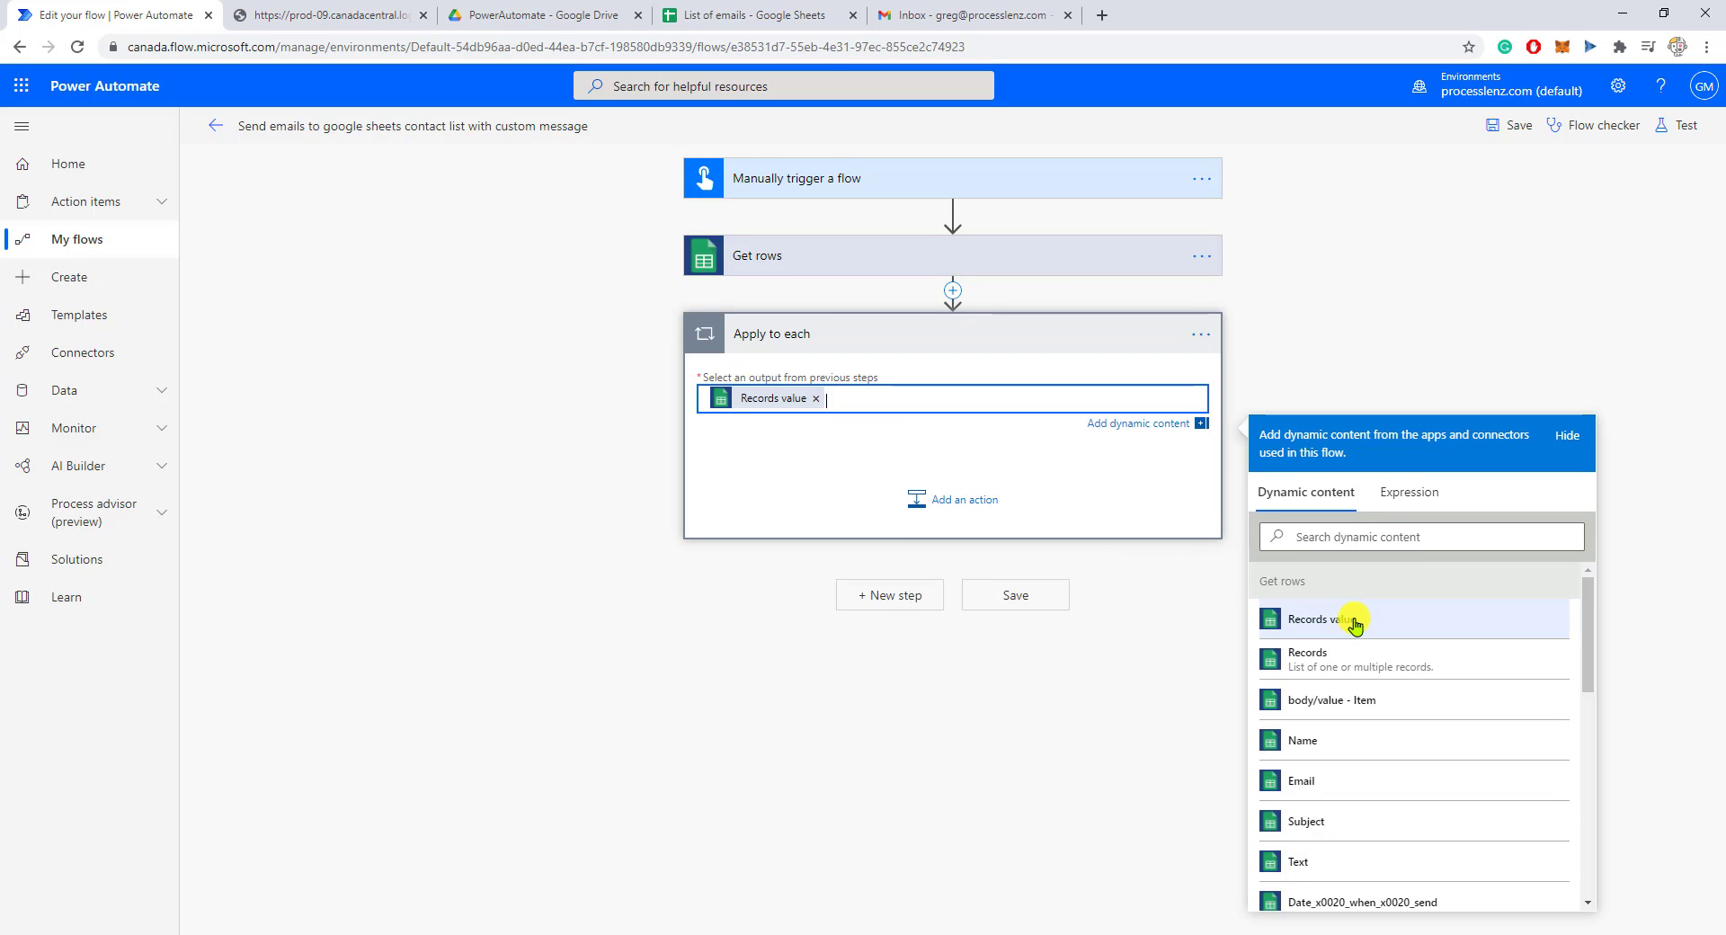
# Add the Gmail "Send email (V2)" action inside the Apply to each loop.
pyautogui.click(956, 506)
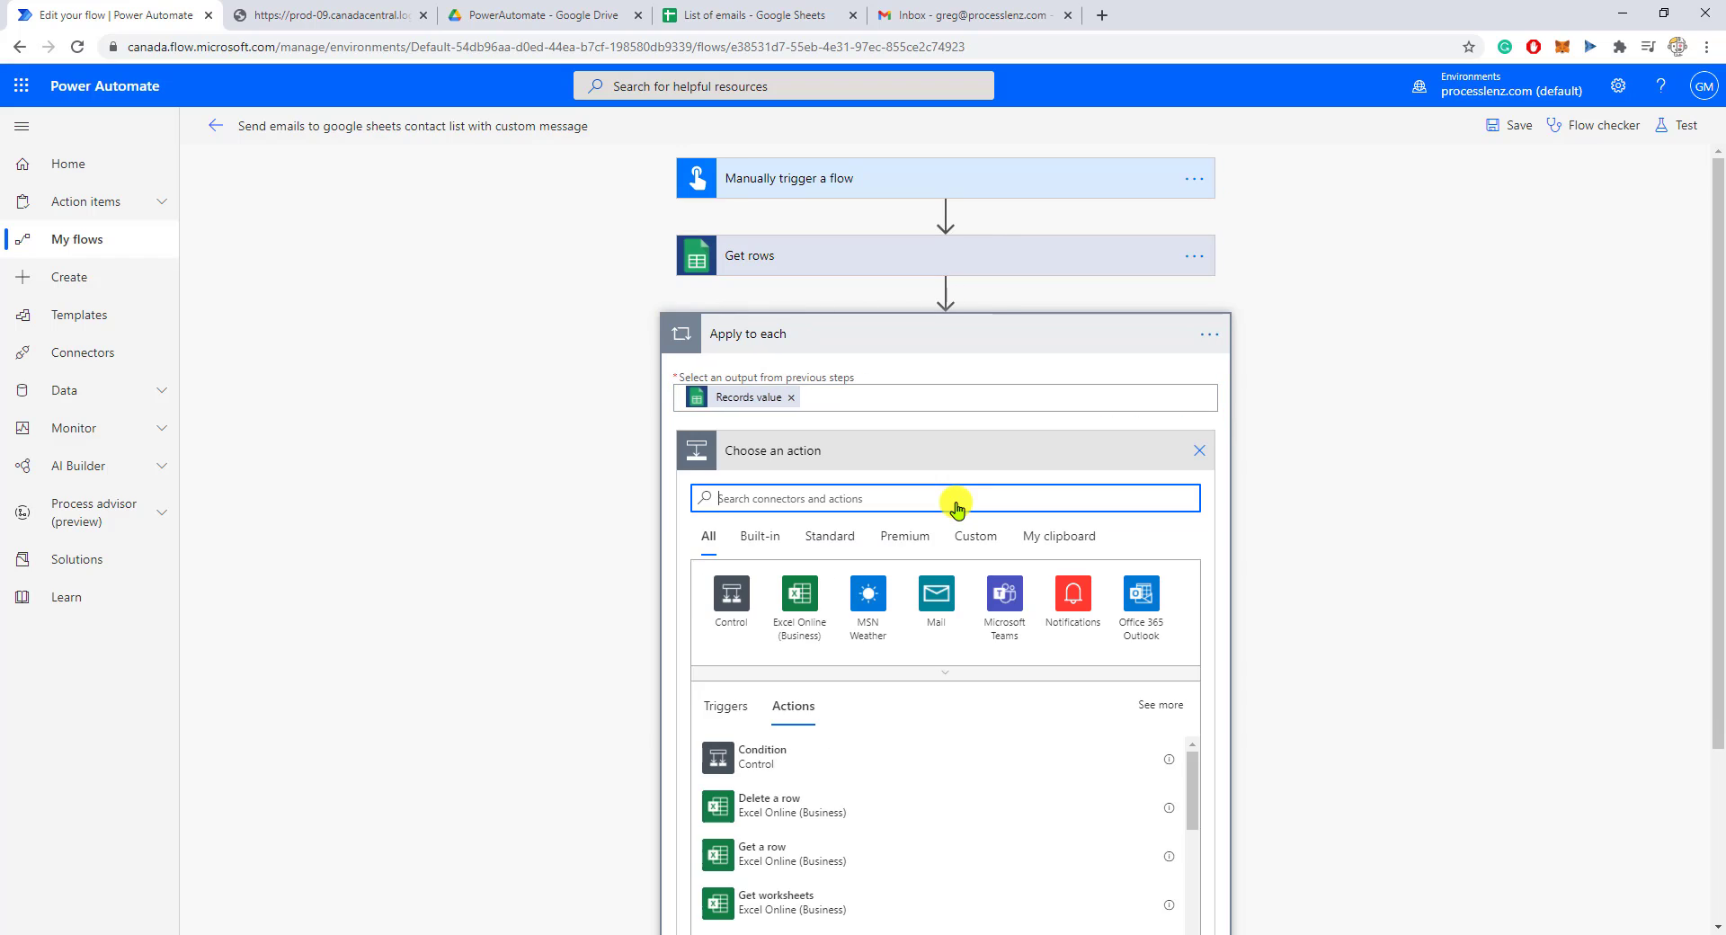
pyautogui.write('gma')
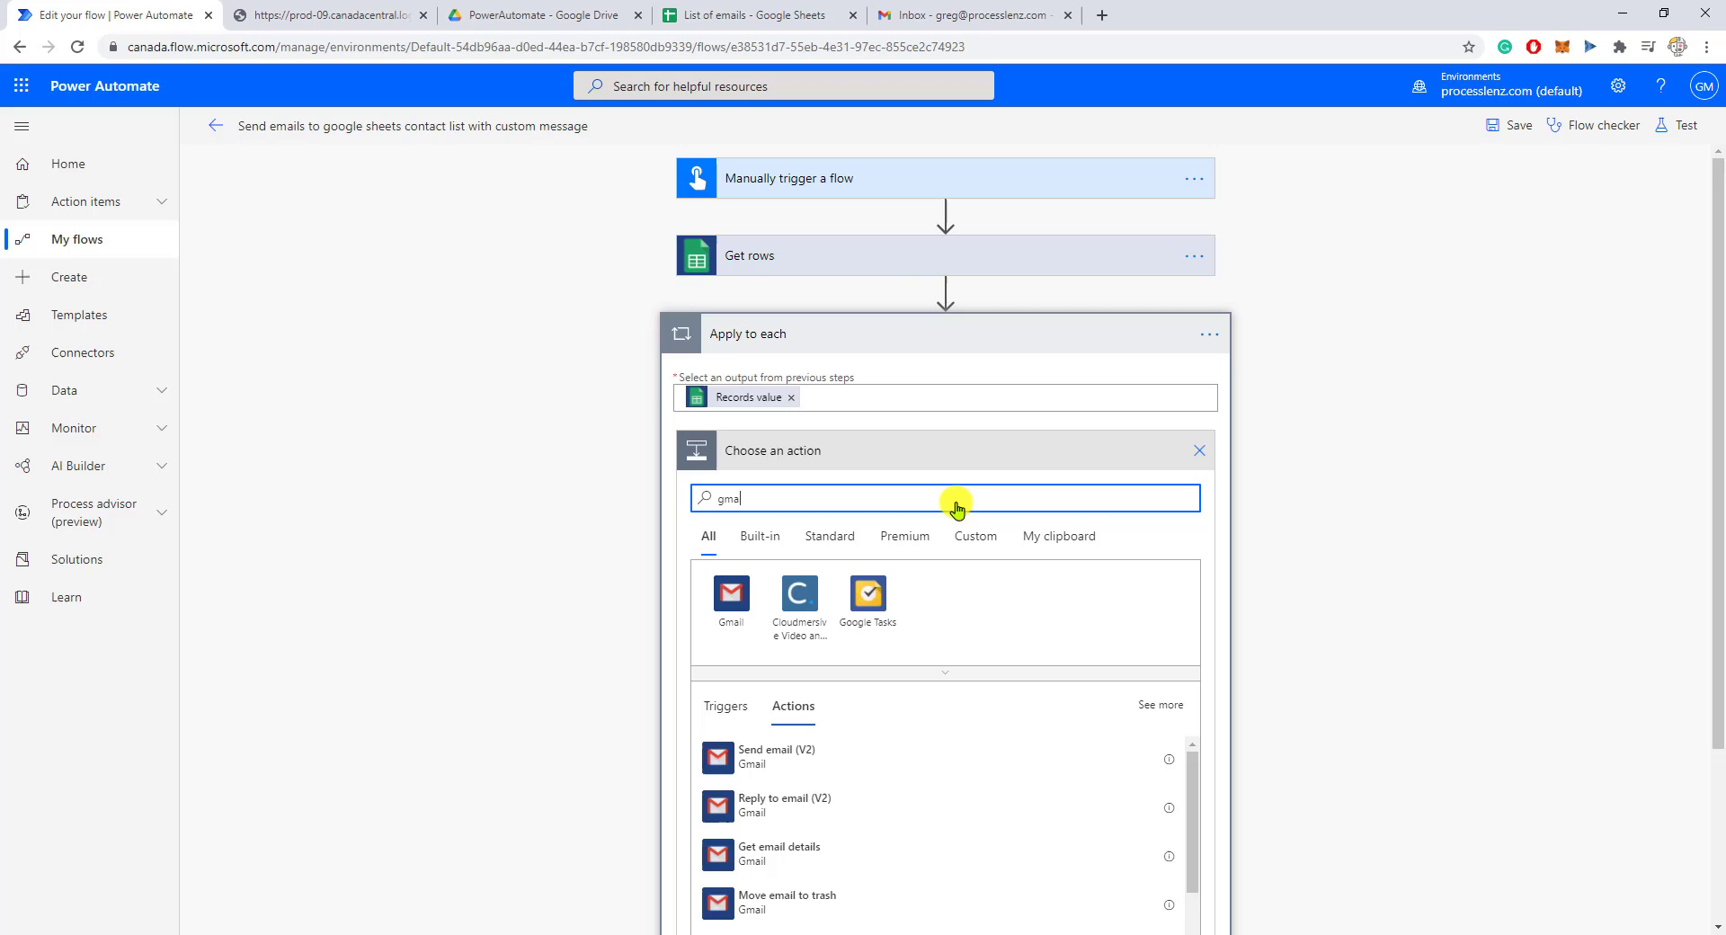
pyautogui.click(731, 600)
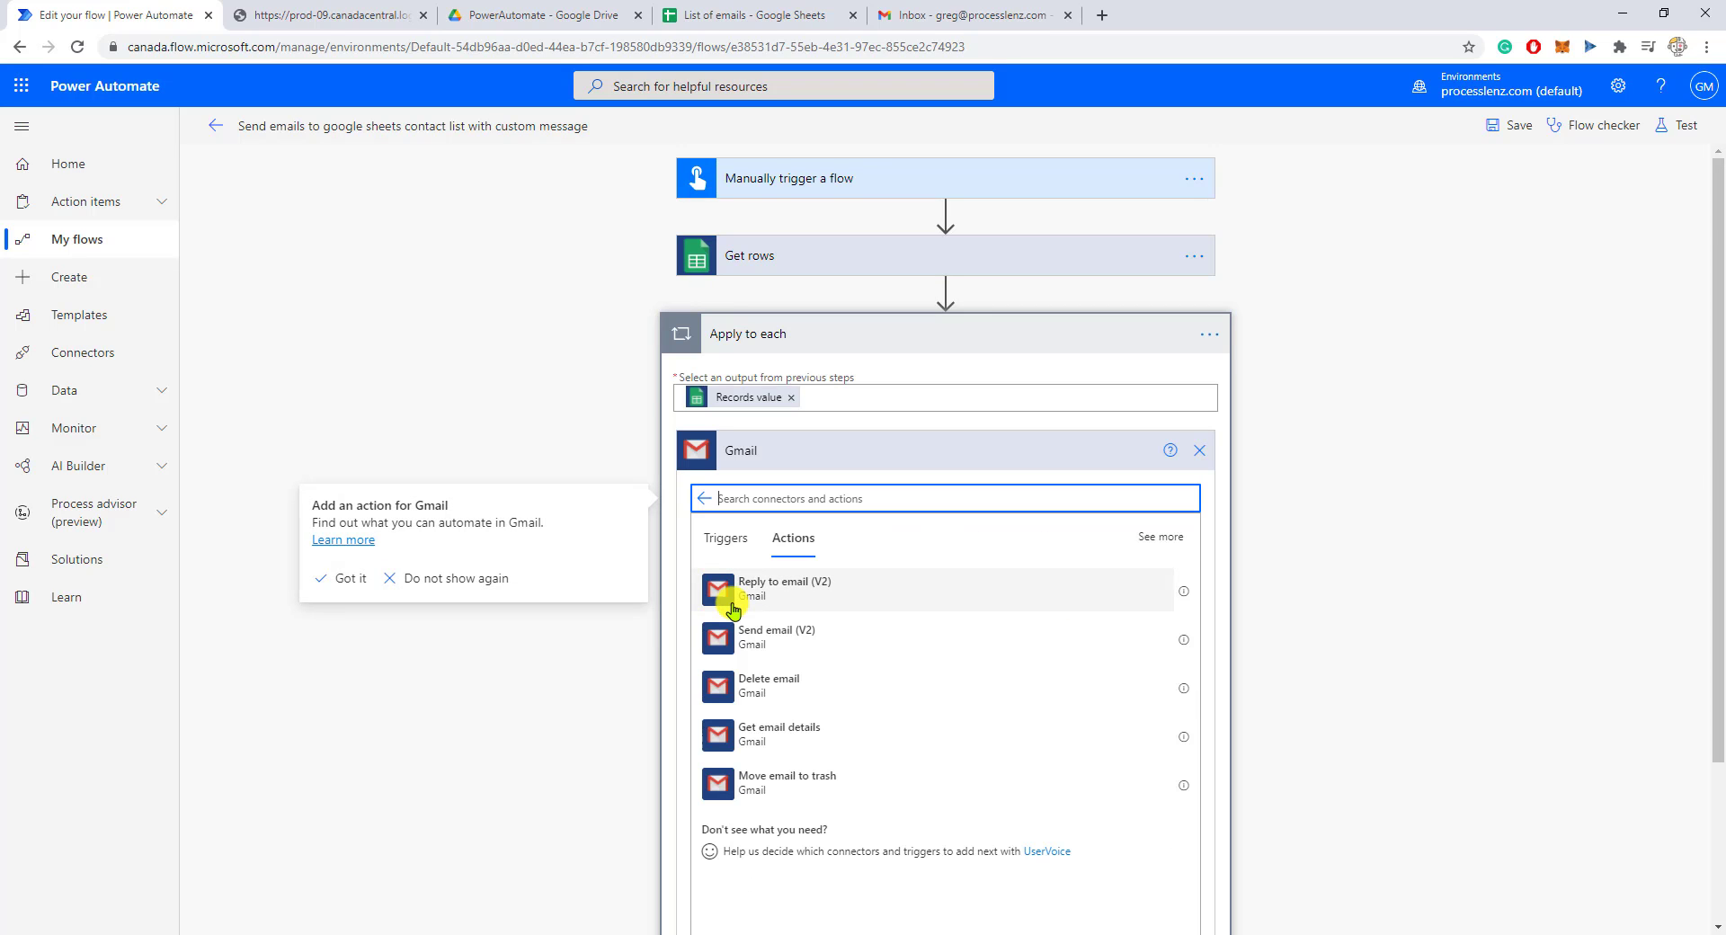
pyautogui.click(817, 637)
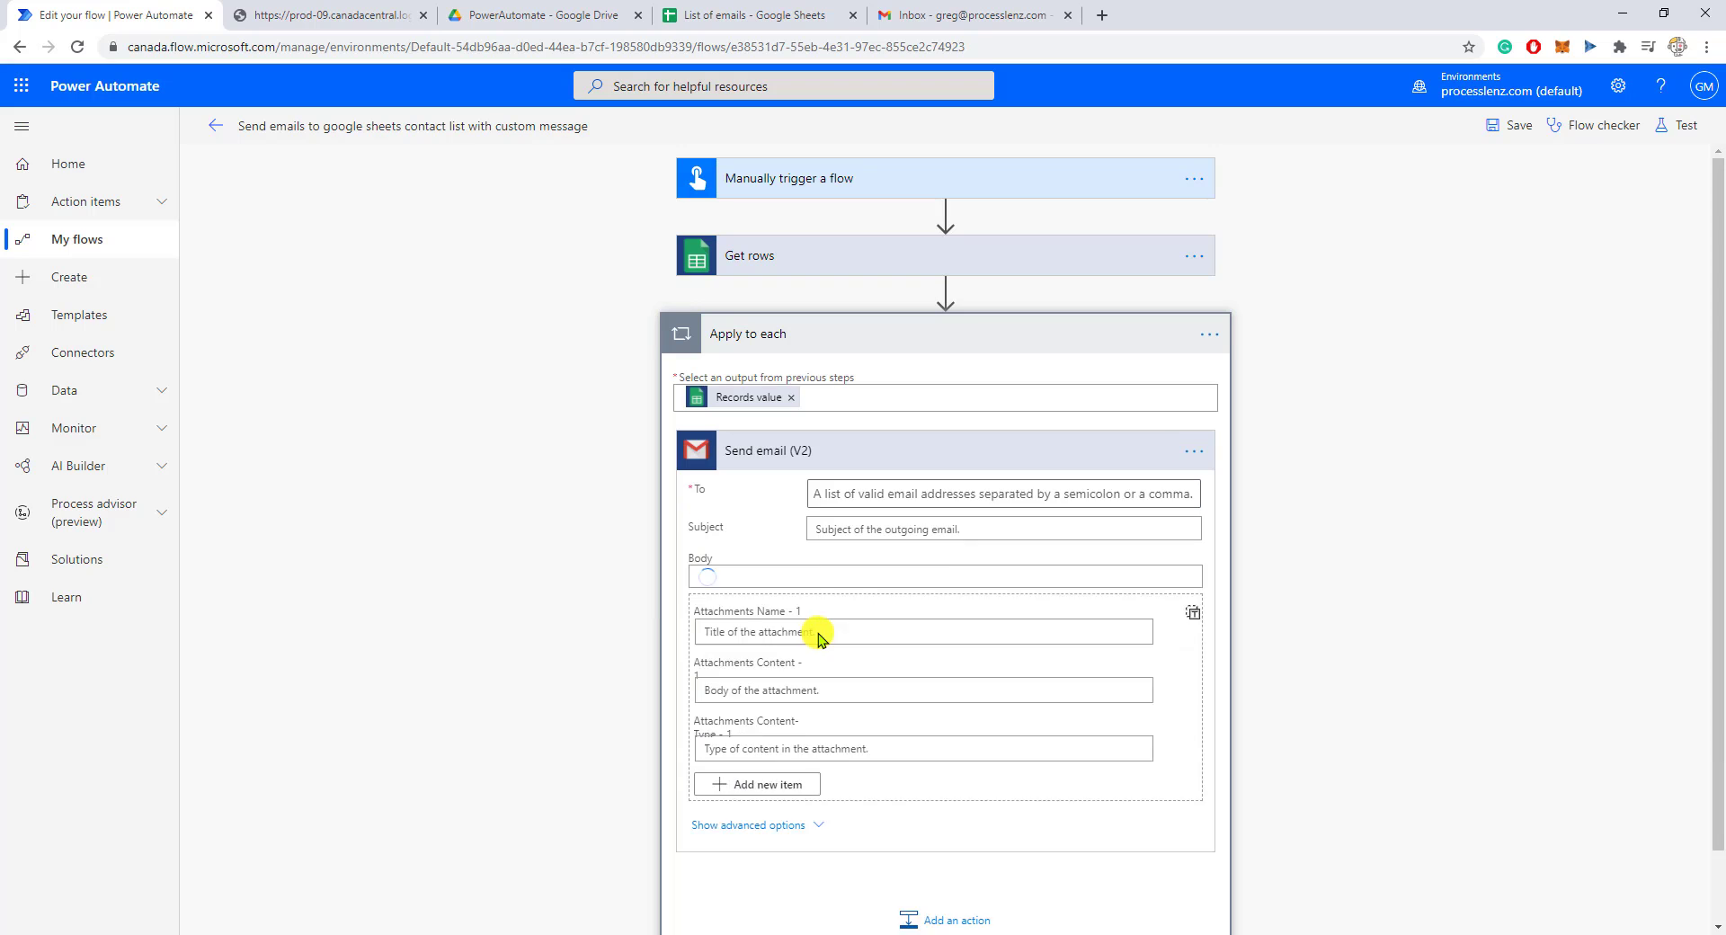
# Set the To field of the Send email action to the Email dynamic content from Get rows.
pyautogui.click(876, 494)
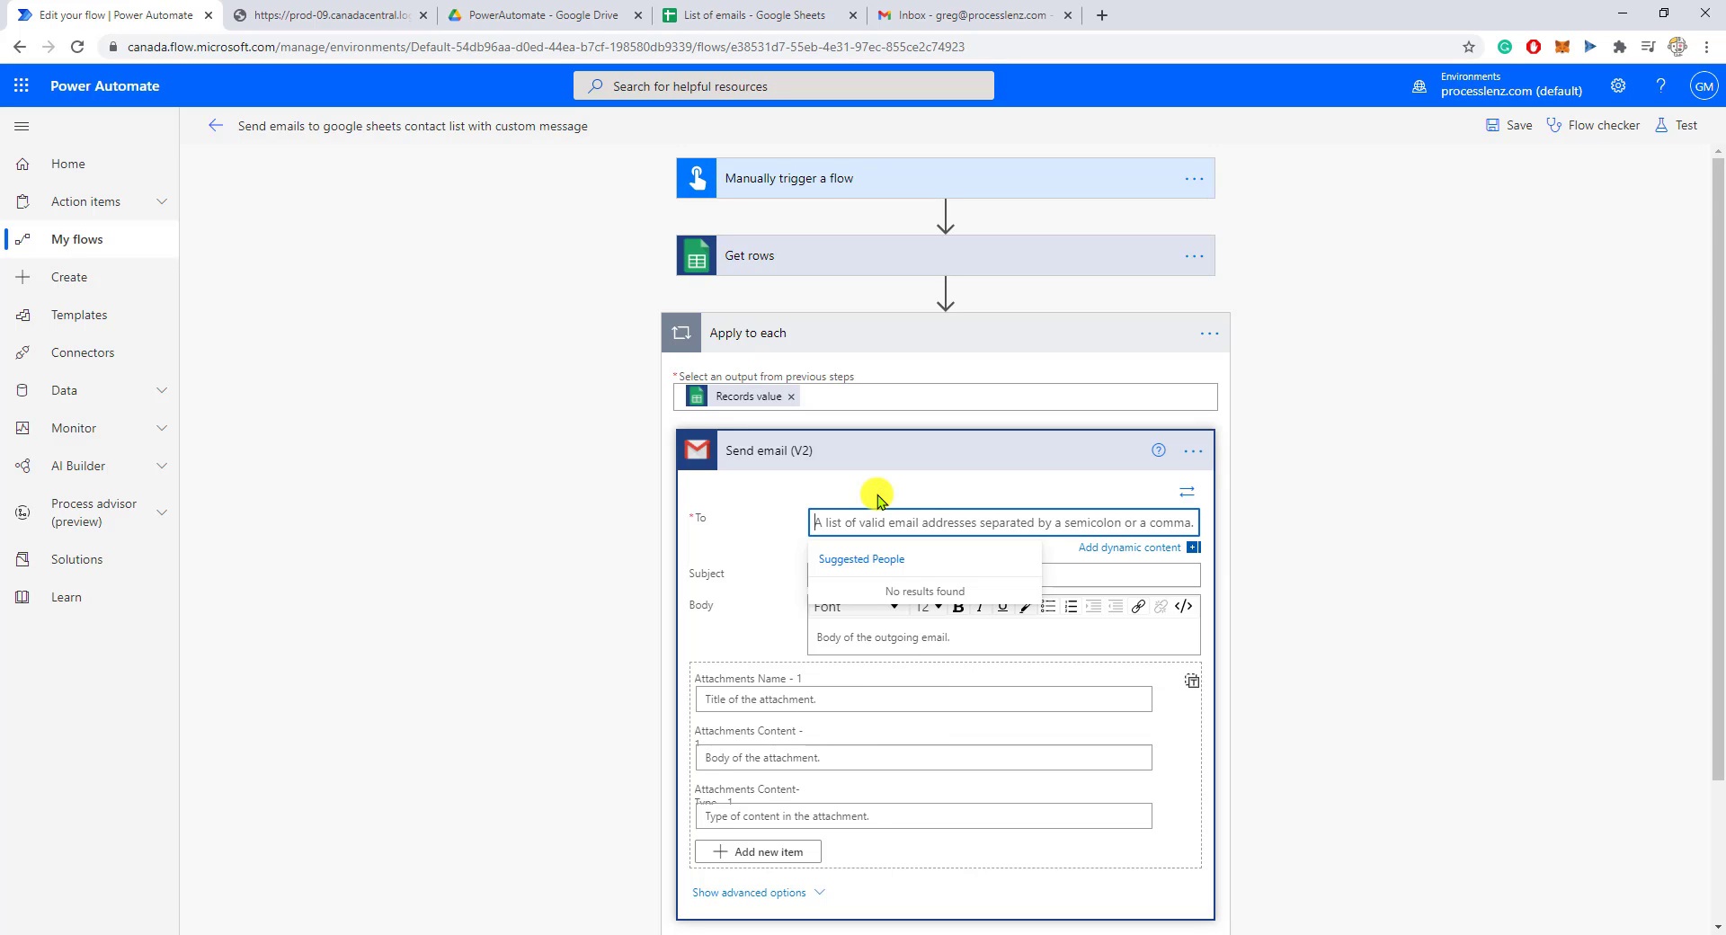
pyautogui.click(1195, 548)
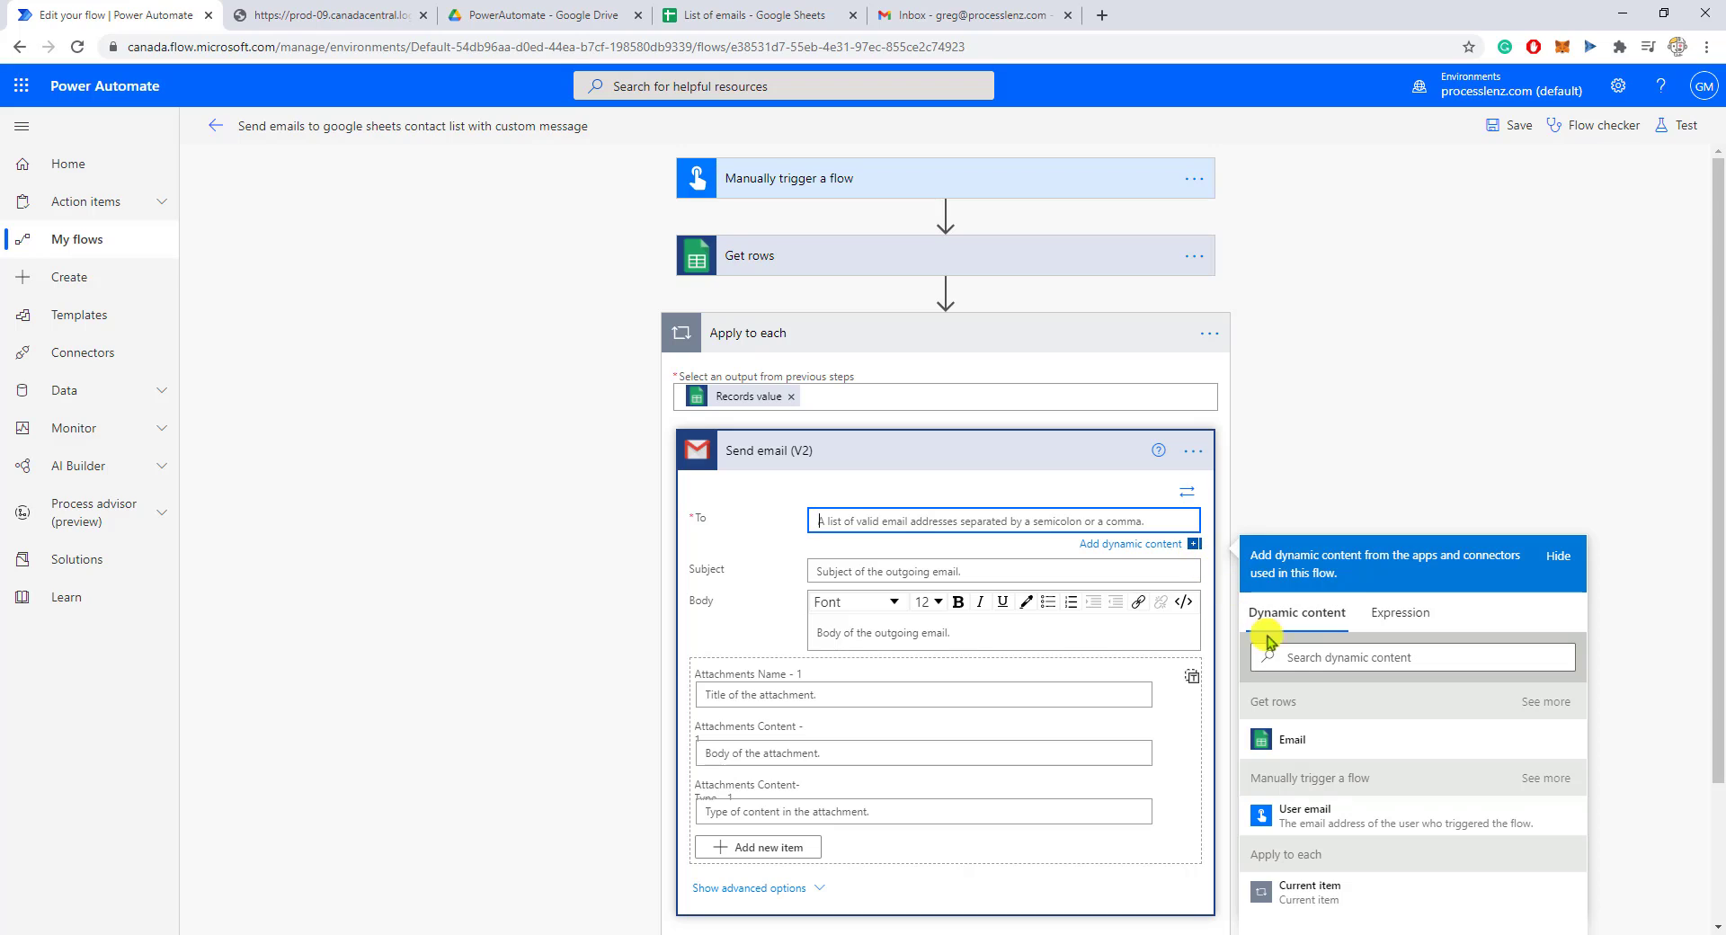
pyautogui.click(1354, 742)
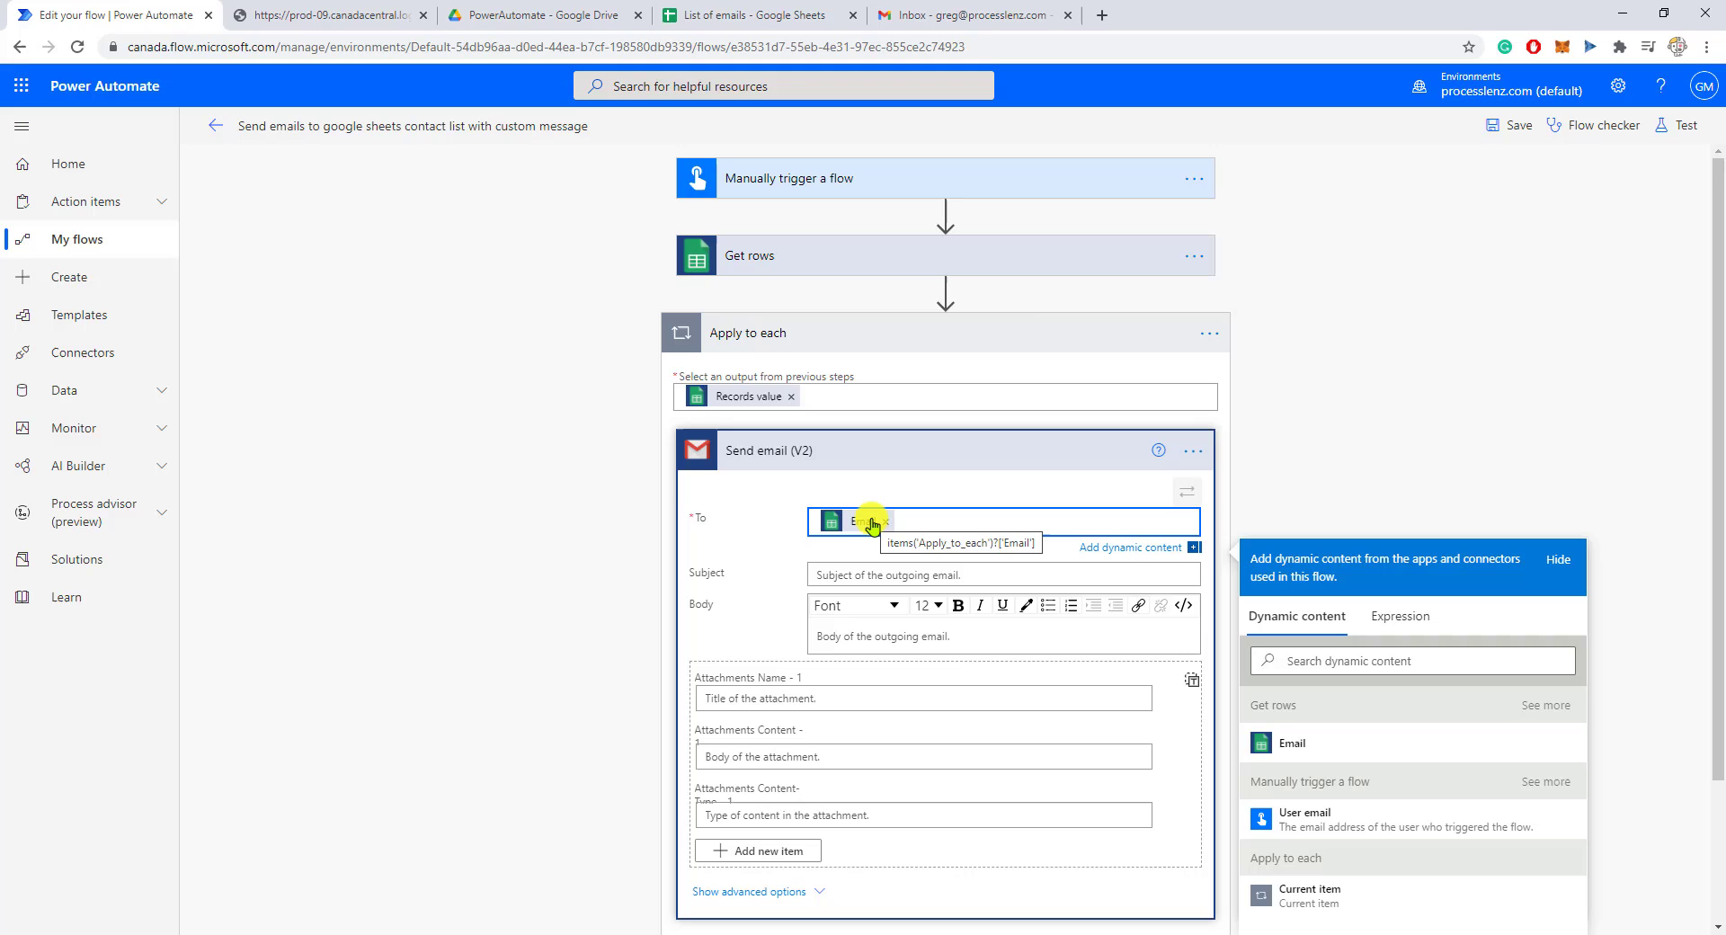
# Check the Email column in the "List of emails" Google Sheet and return to the Power Automate flow.
pyautogui.click(719, 18)
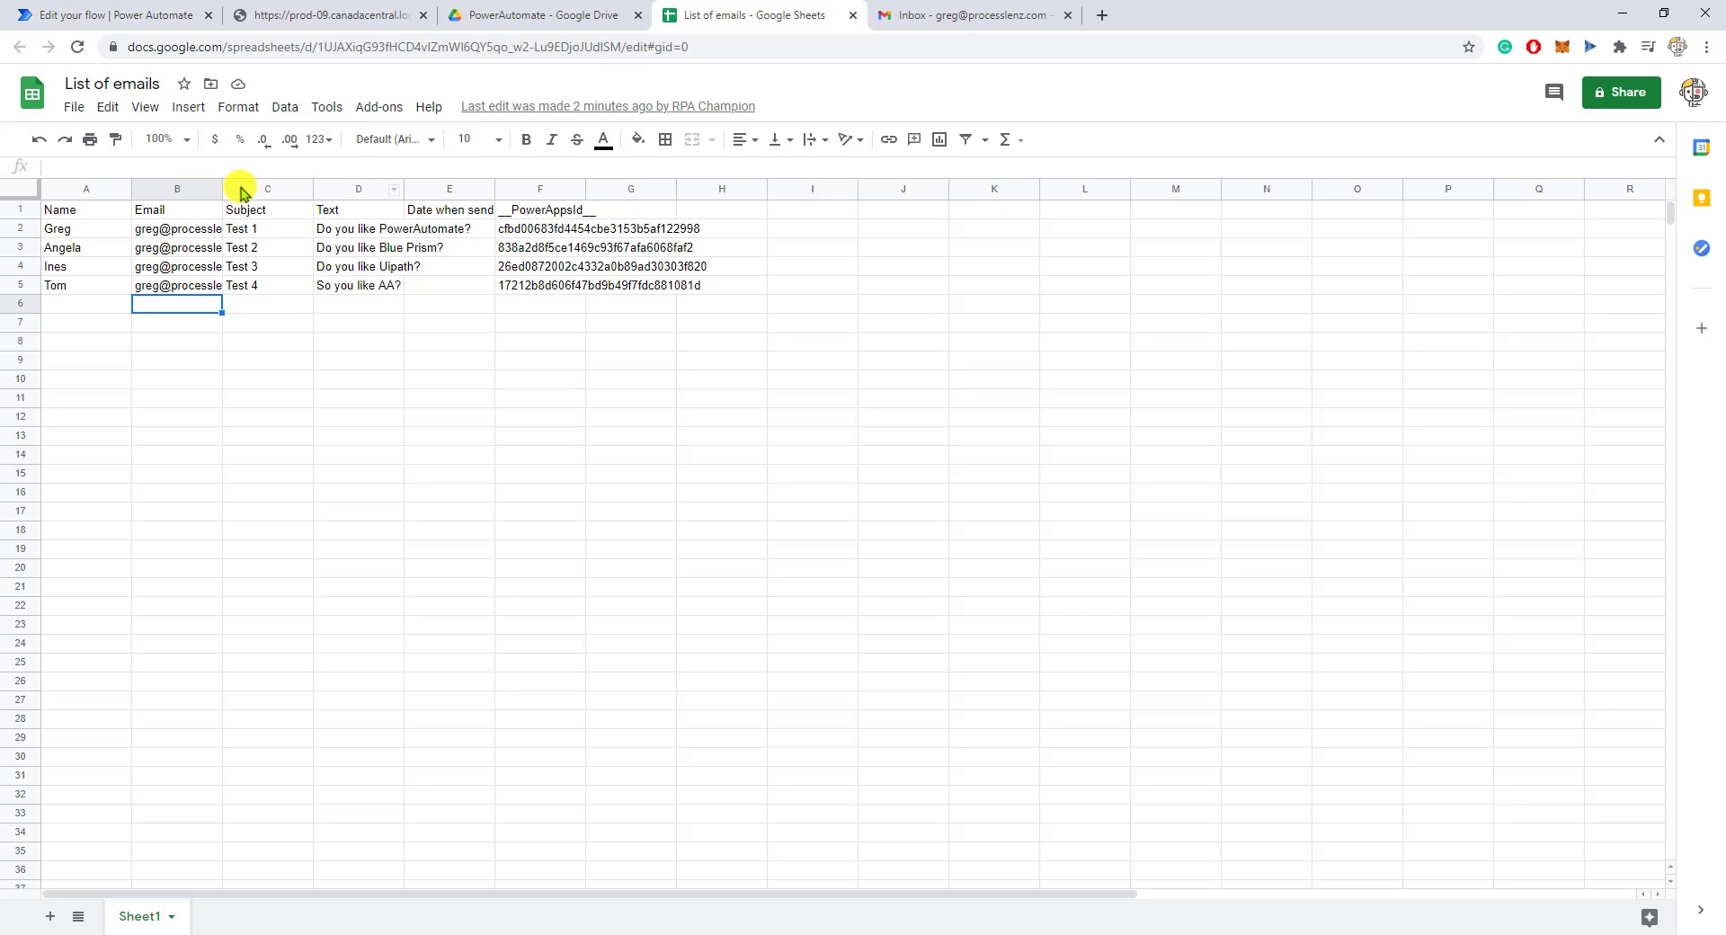
pyautogui.moveTo(174, 210); pyautogui.dragTo(175, 285)
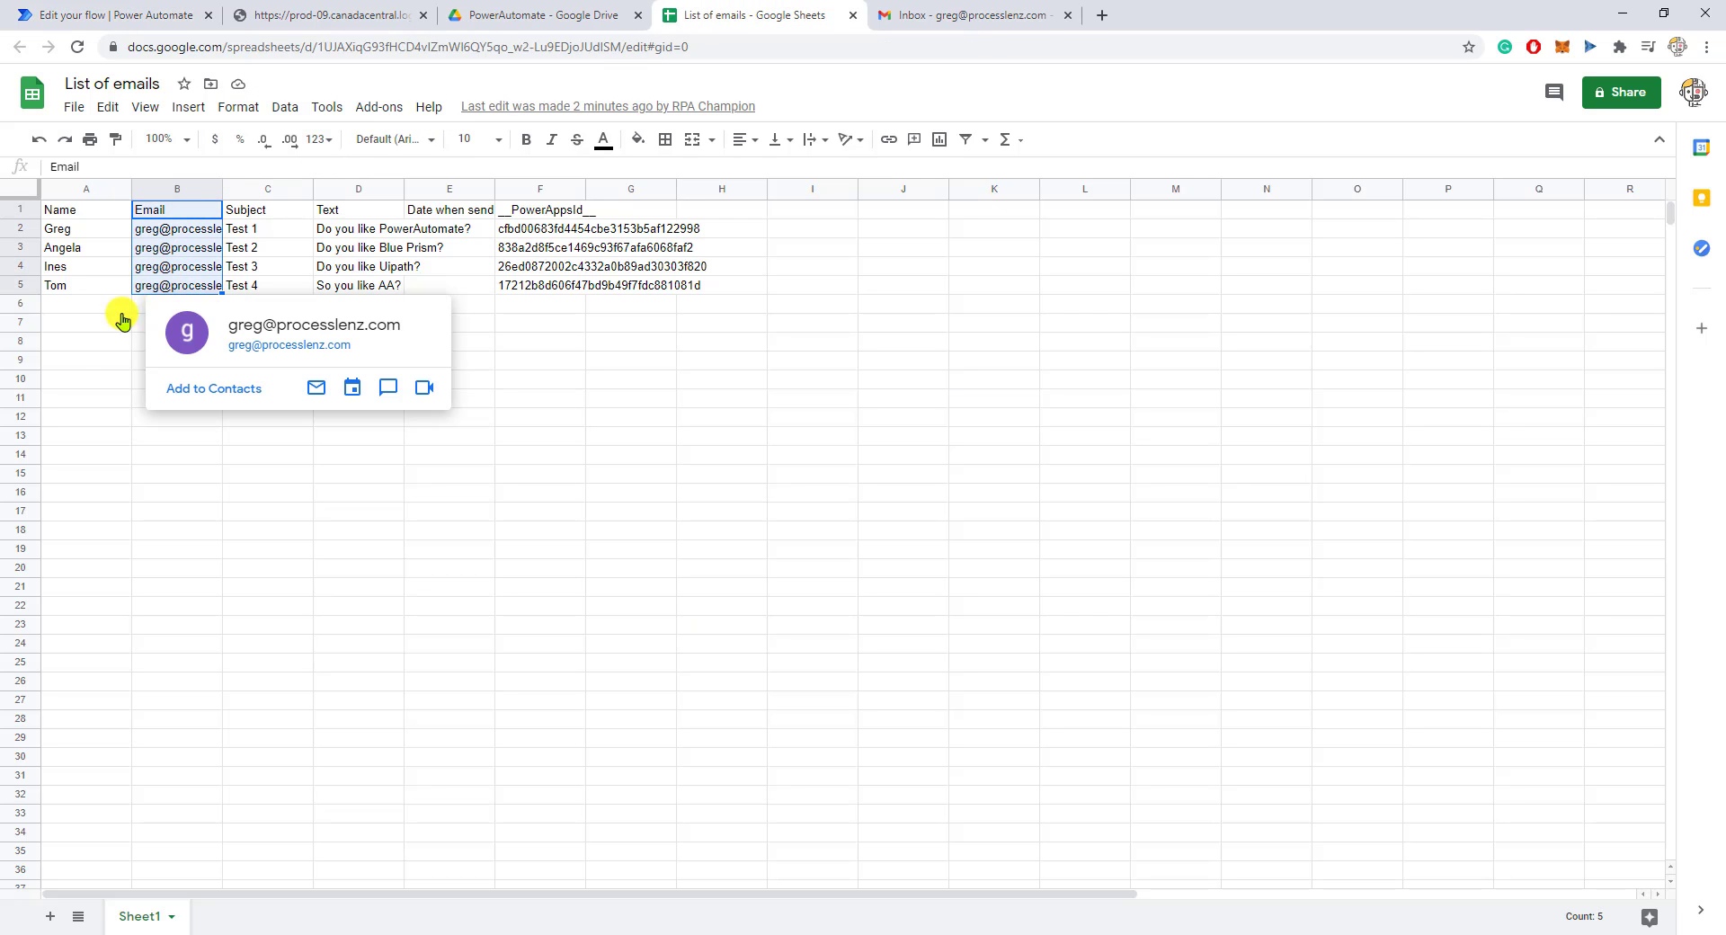
pyautogui.click(72, 347)
pyautogui.click(151, 9)
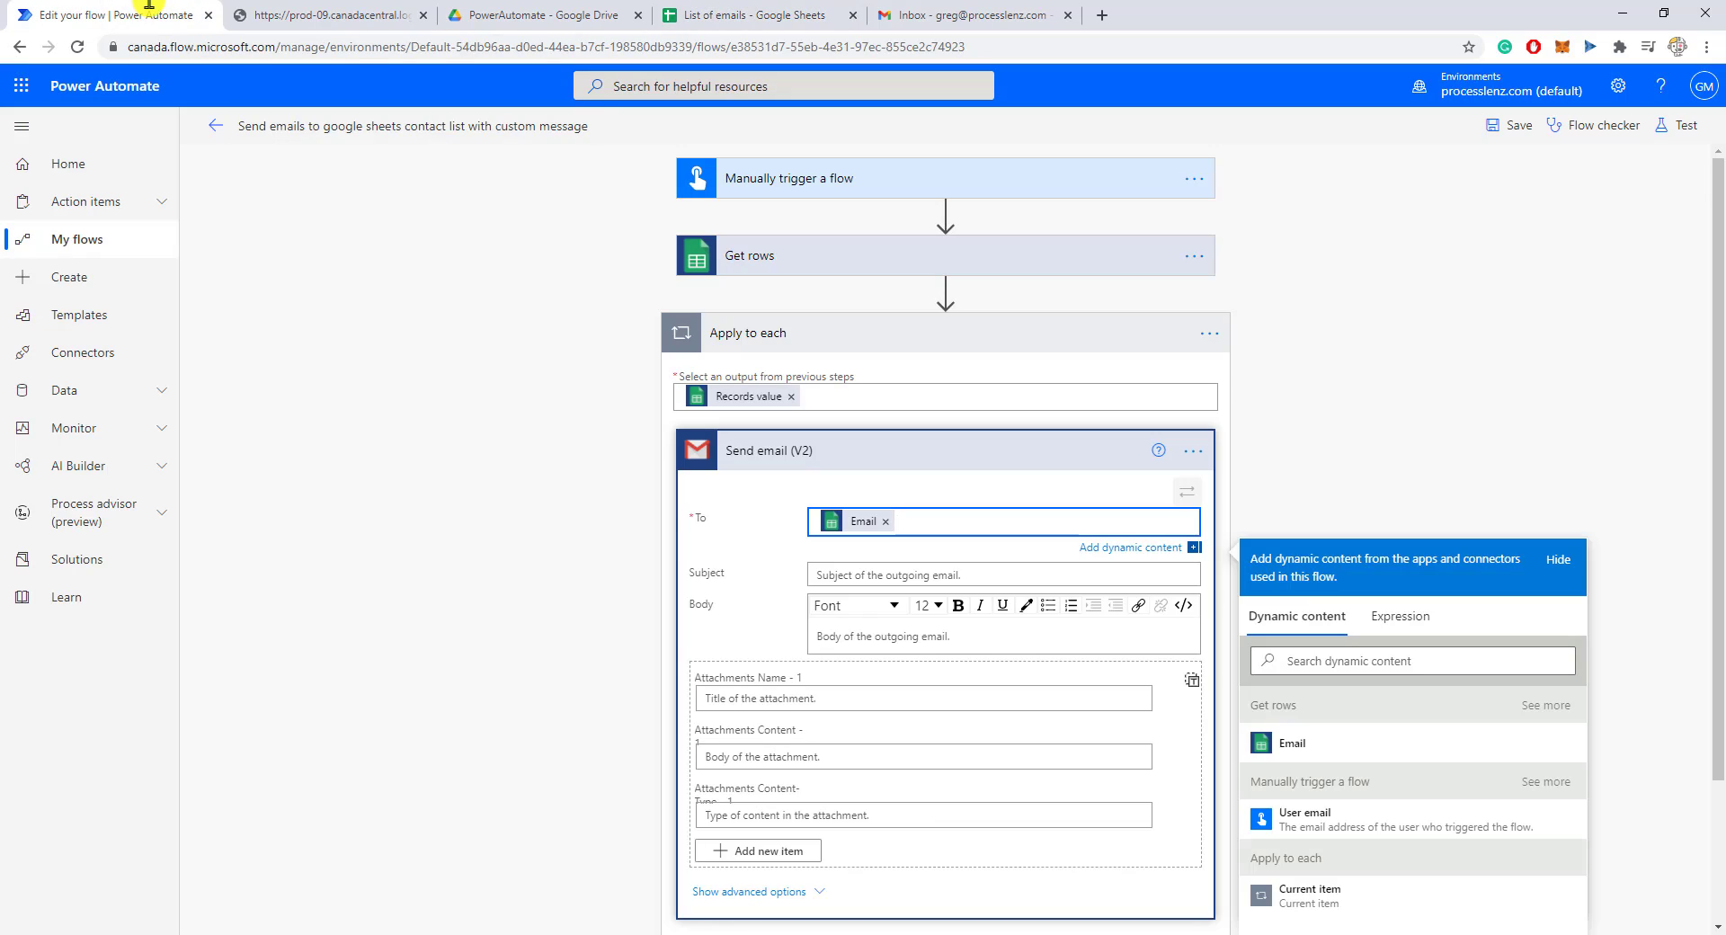
# Set the email's Subject to the Subject dynamic content and fill the Body with Name followed by a comma, then Text on a separate line.
pyautogui.click(847, 573)
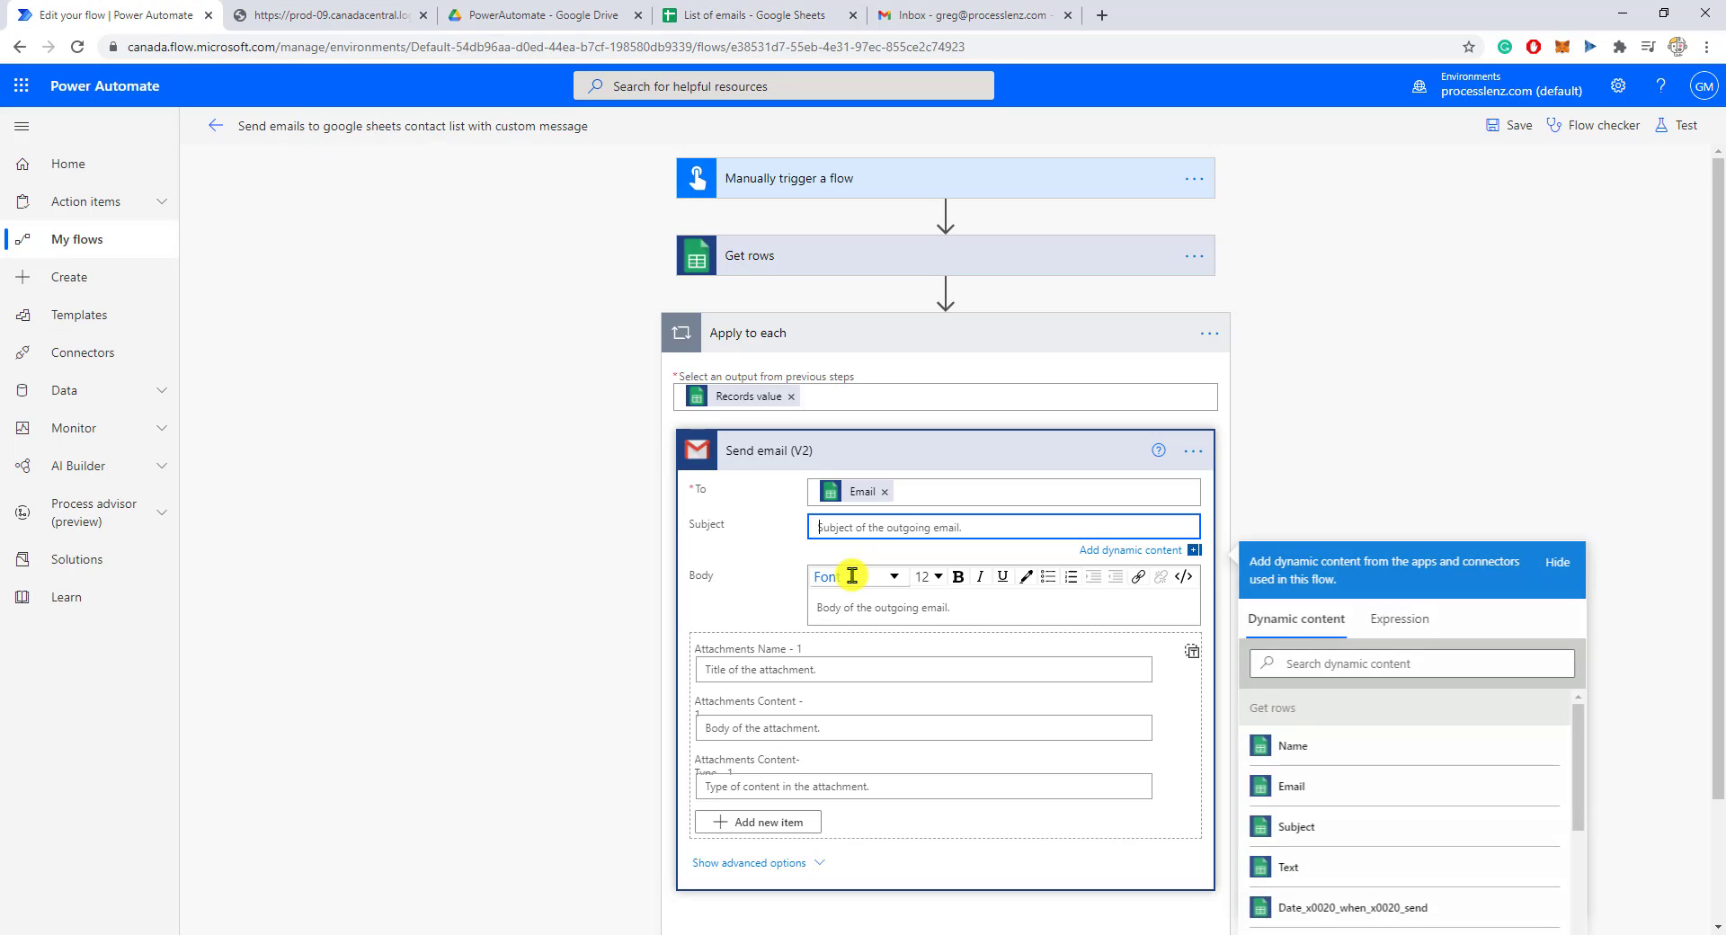
pyautogui.click(1334, 832)
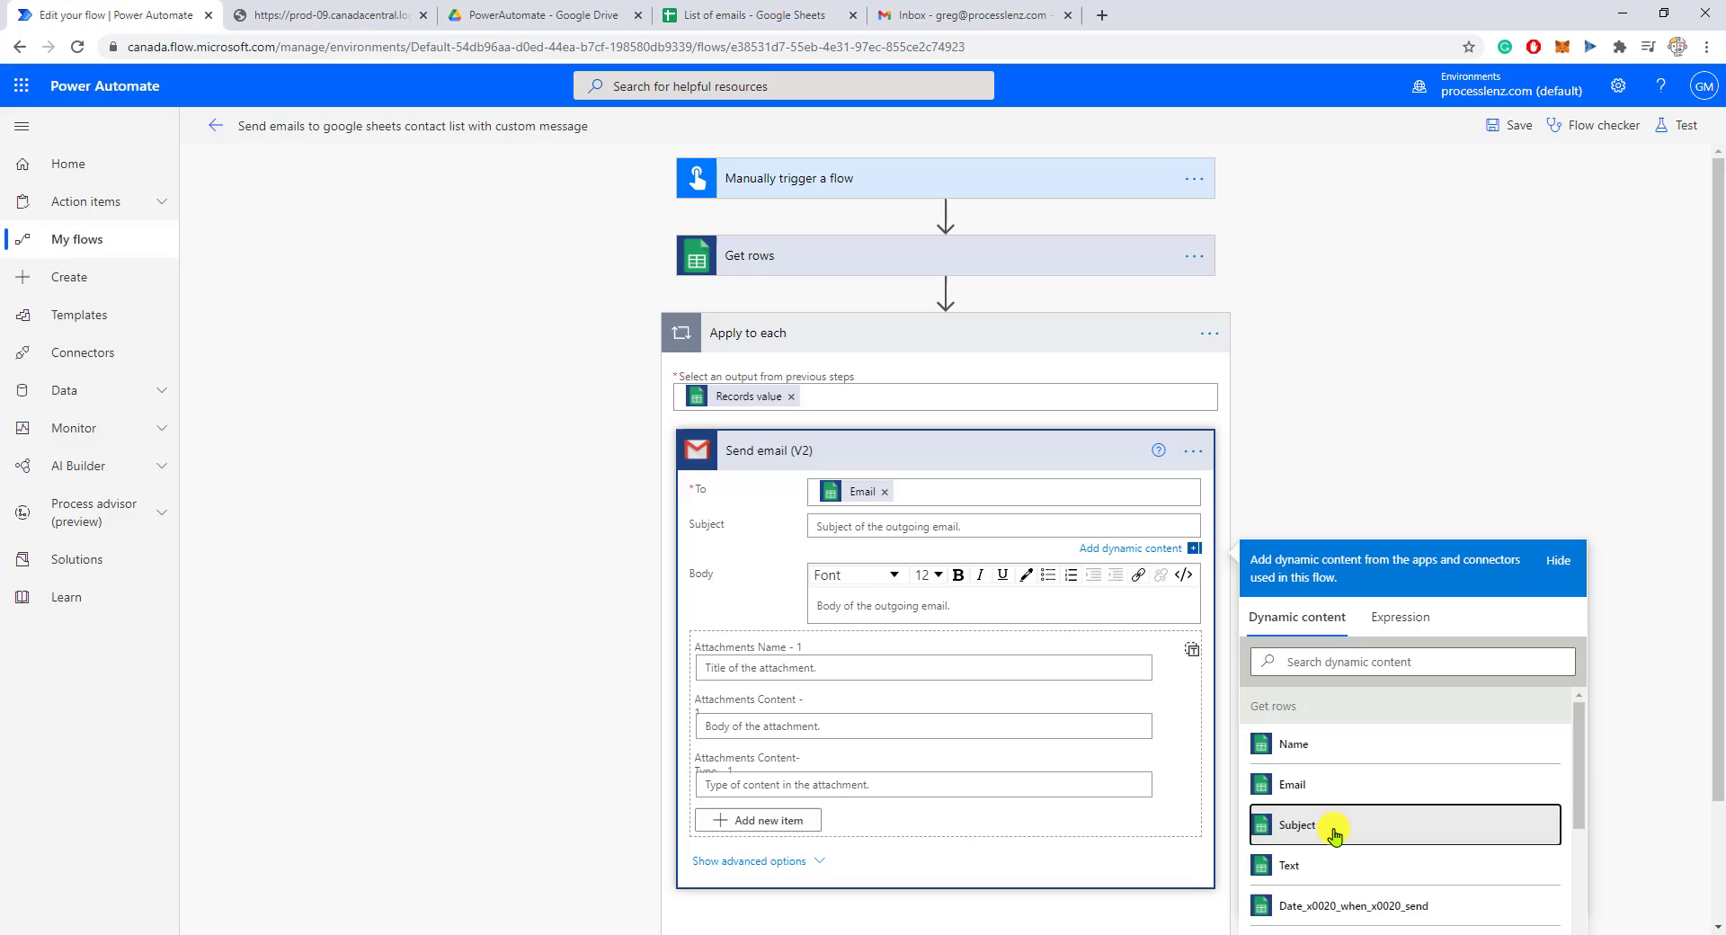
pyautogui.click(847, 619)
pyautogui.click(1318, 832)
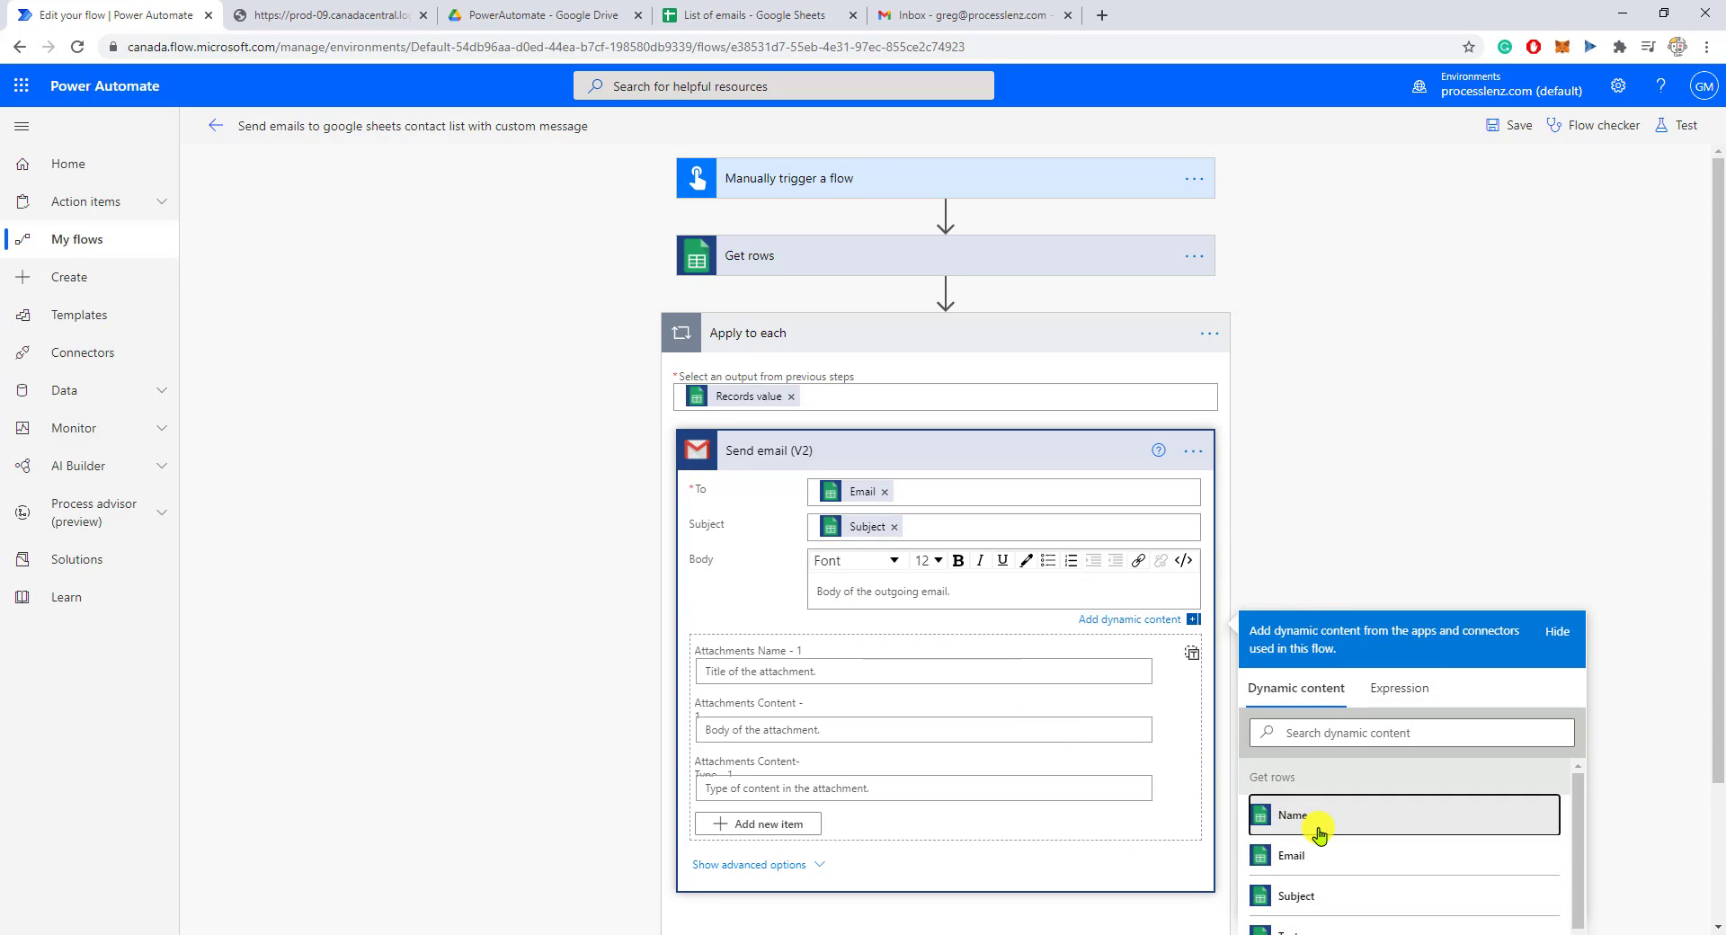
pyautogui.press('Return')
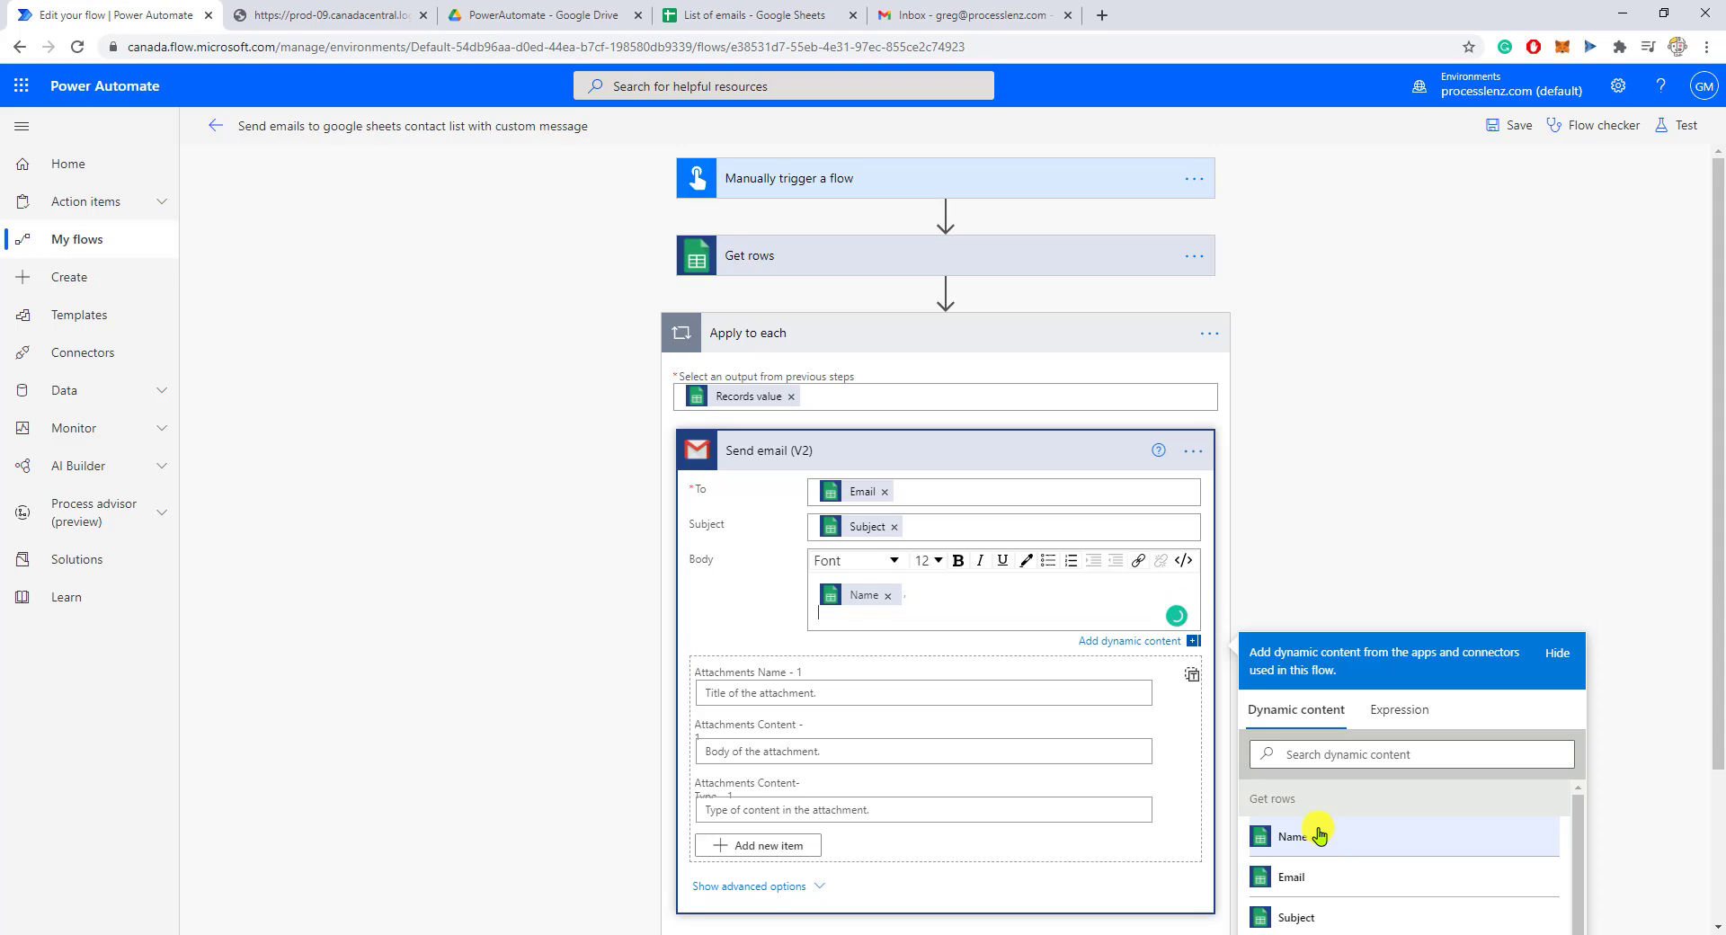
pyautogui.press('Return')
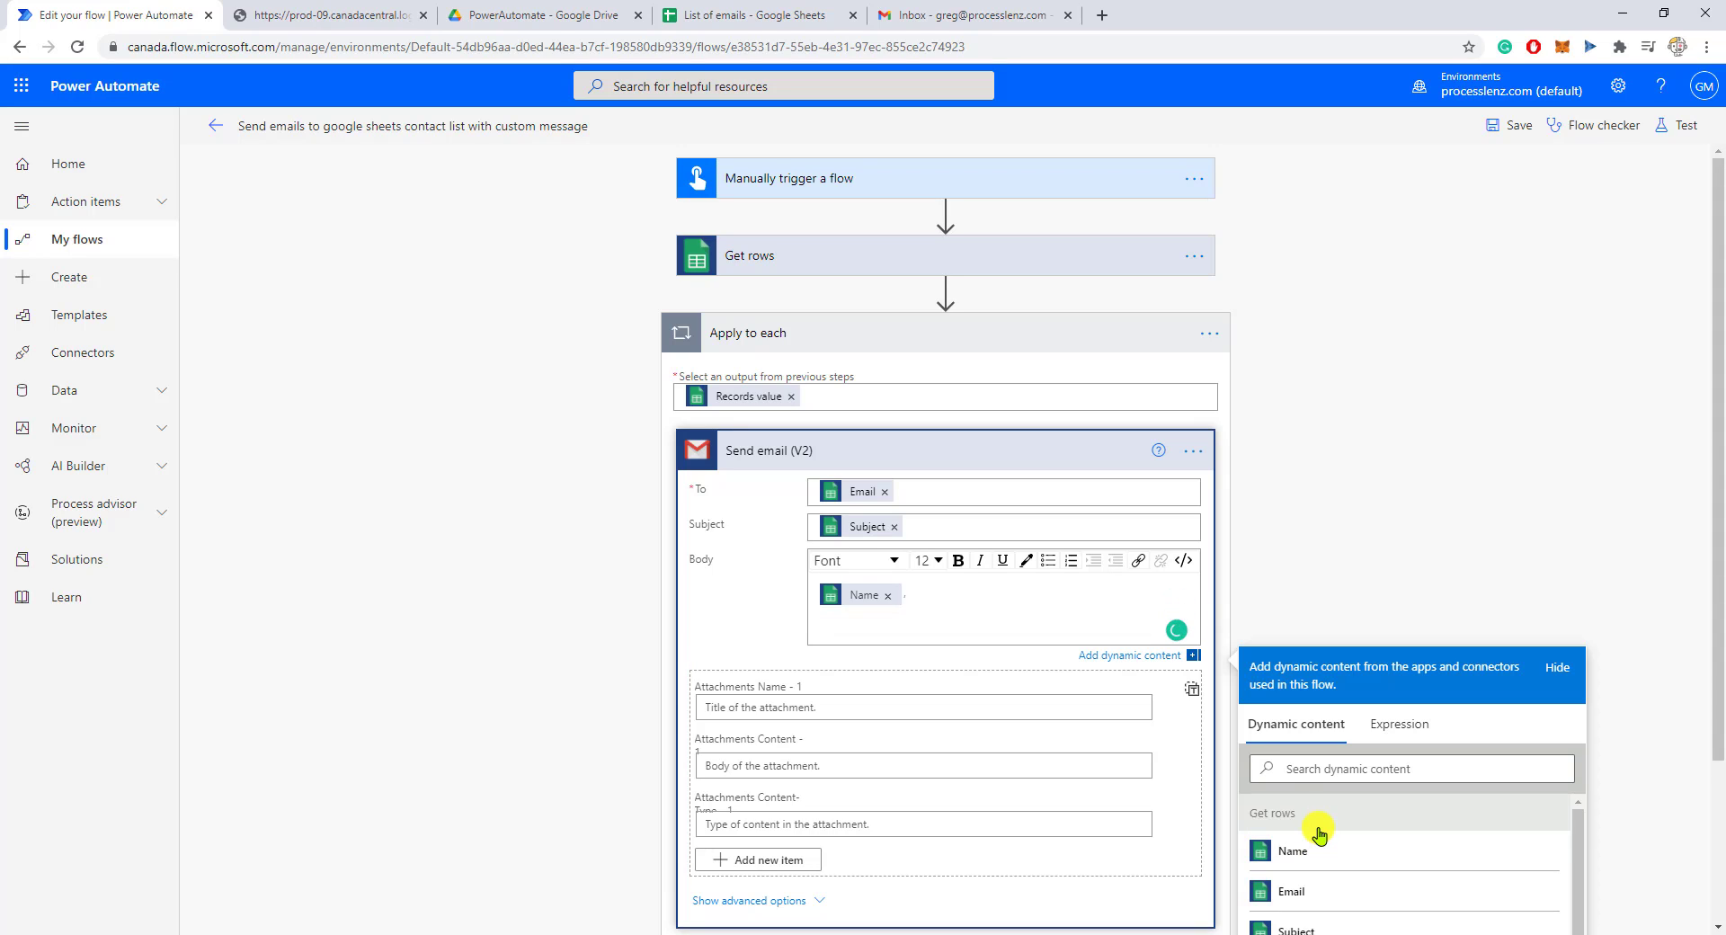
pyautogui.scroll(-2, 1318, 835)
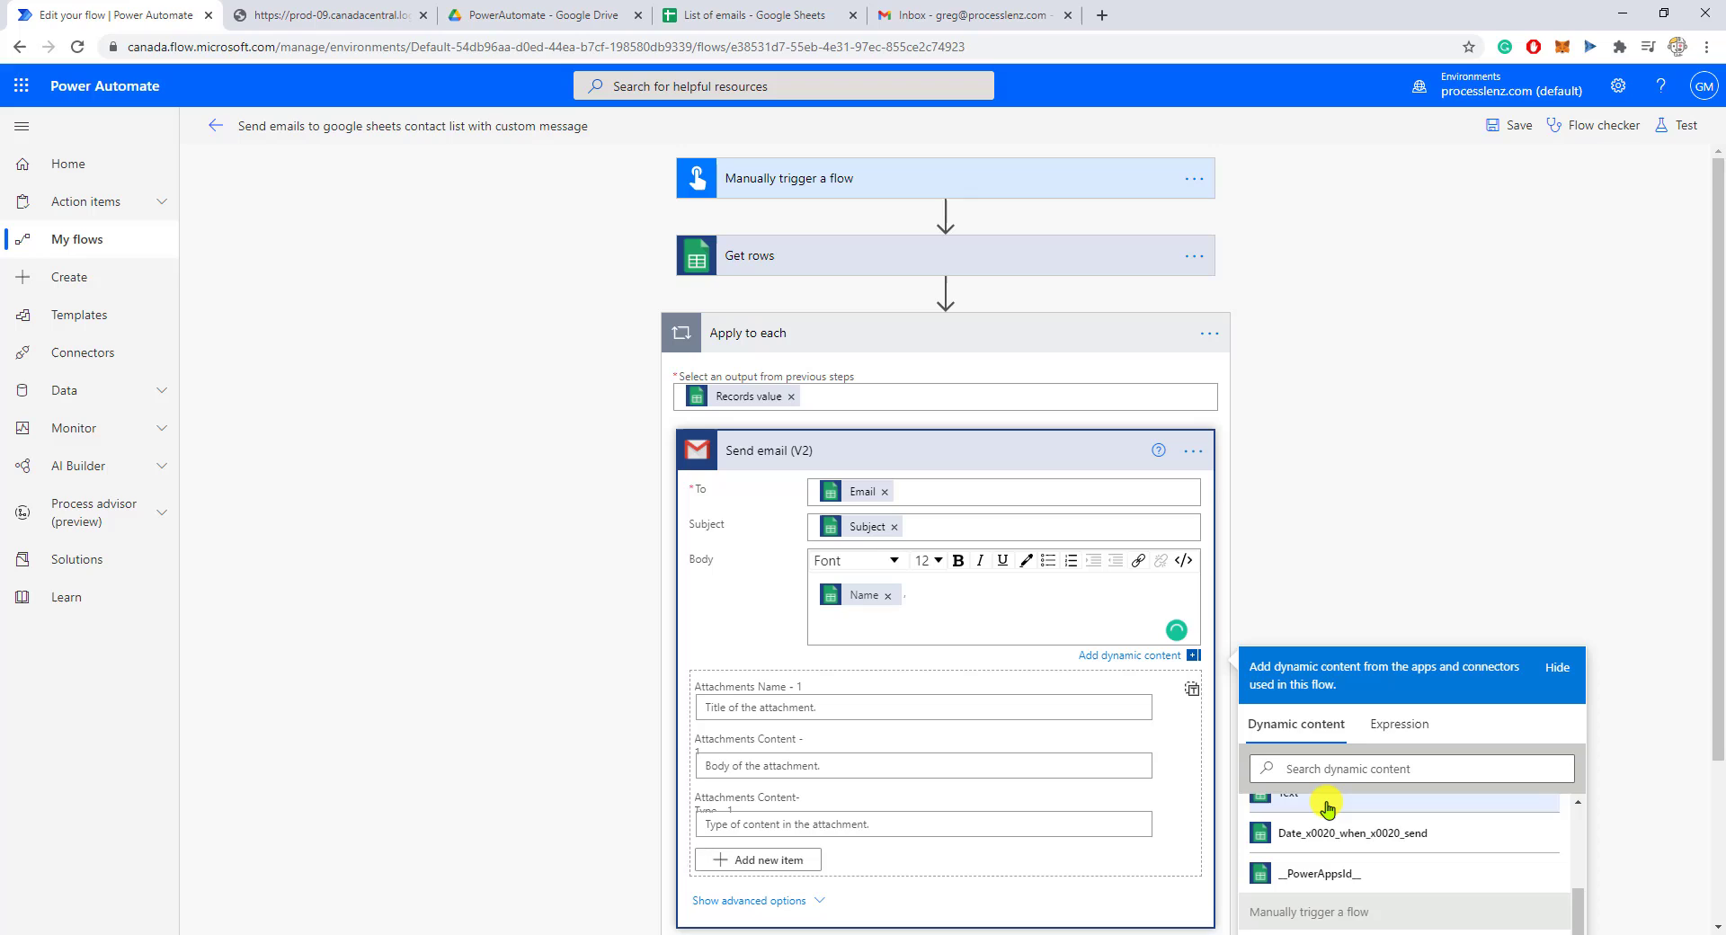
pyautogui.click(1320, 795)
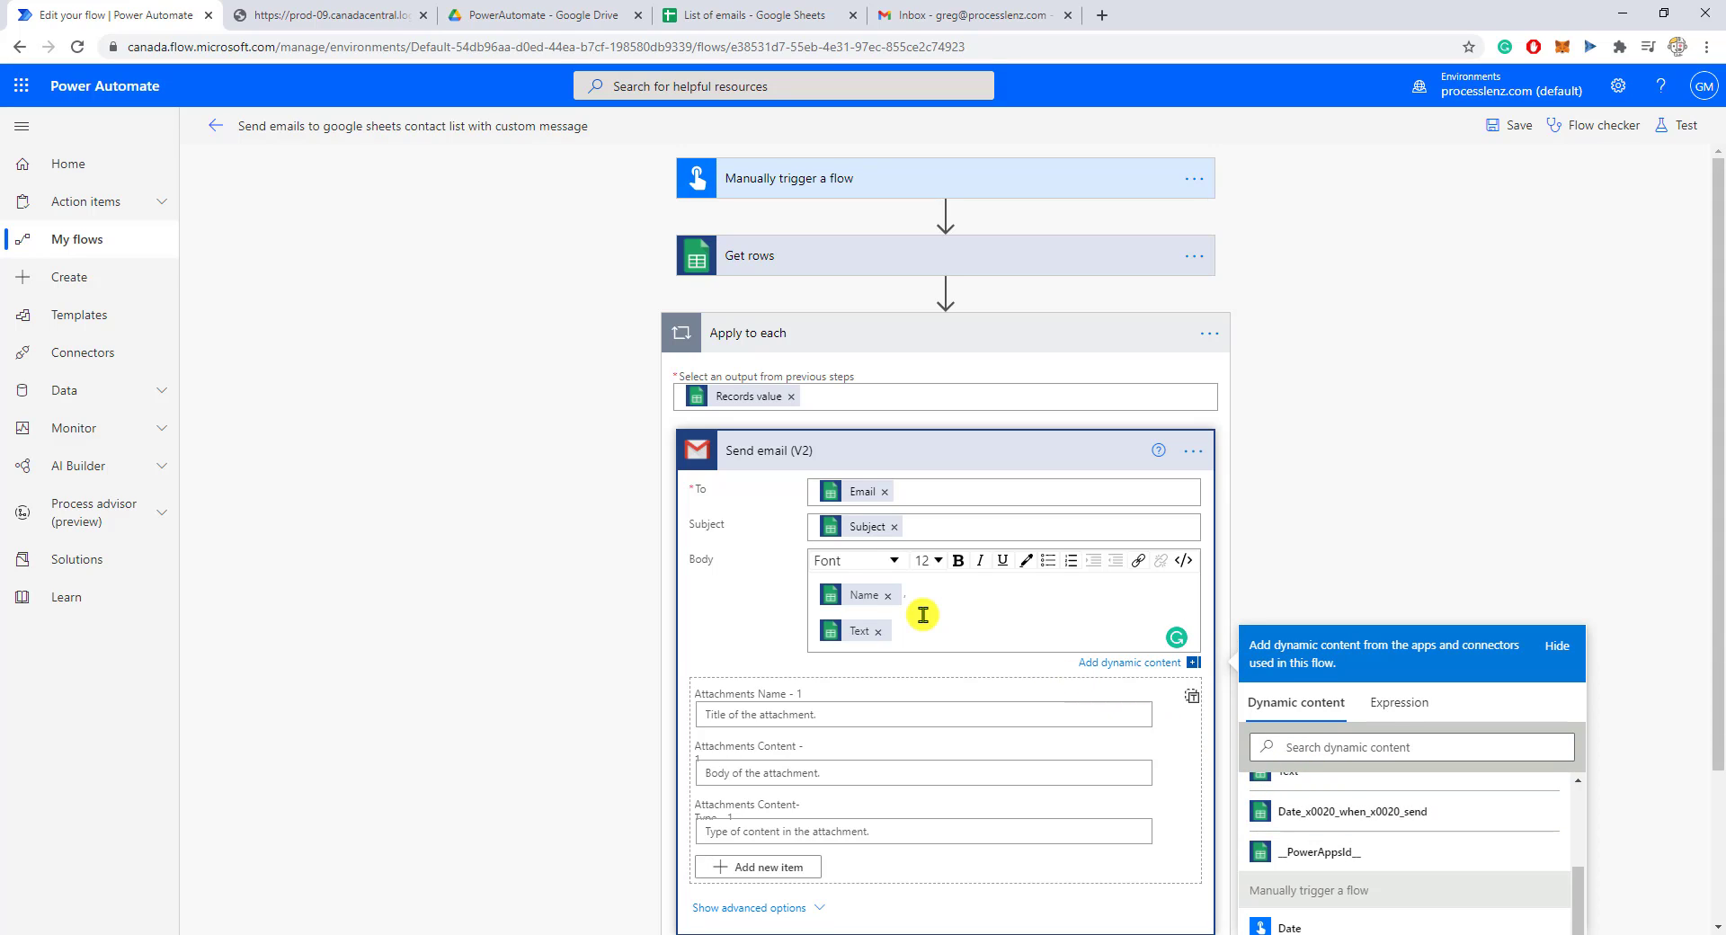
# Add a last line to the email body reading "Your Id:" followed by the __PowerAppsId__ dynamic content.
pyautogui.scroll(-2, 923, 614)
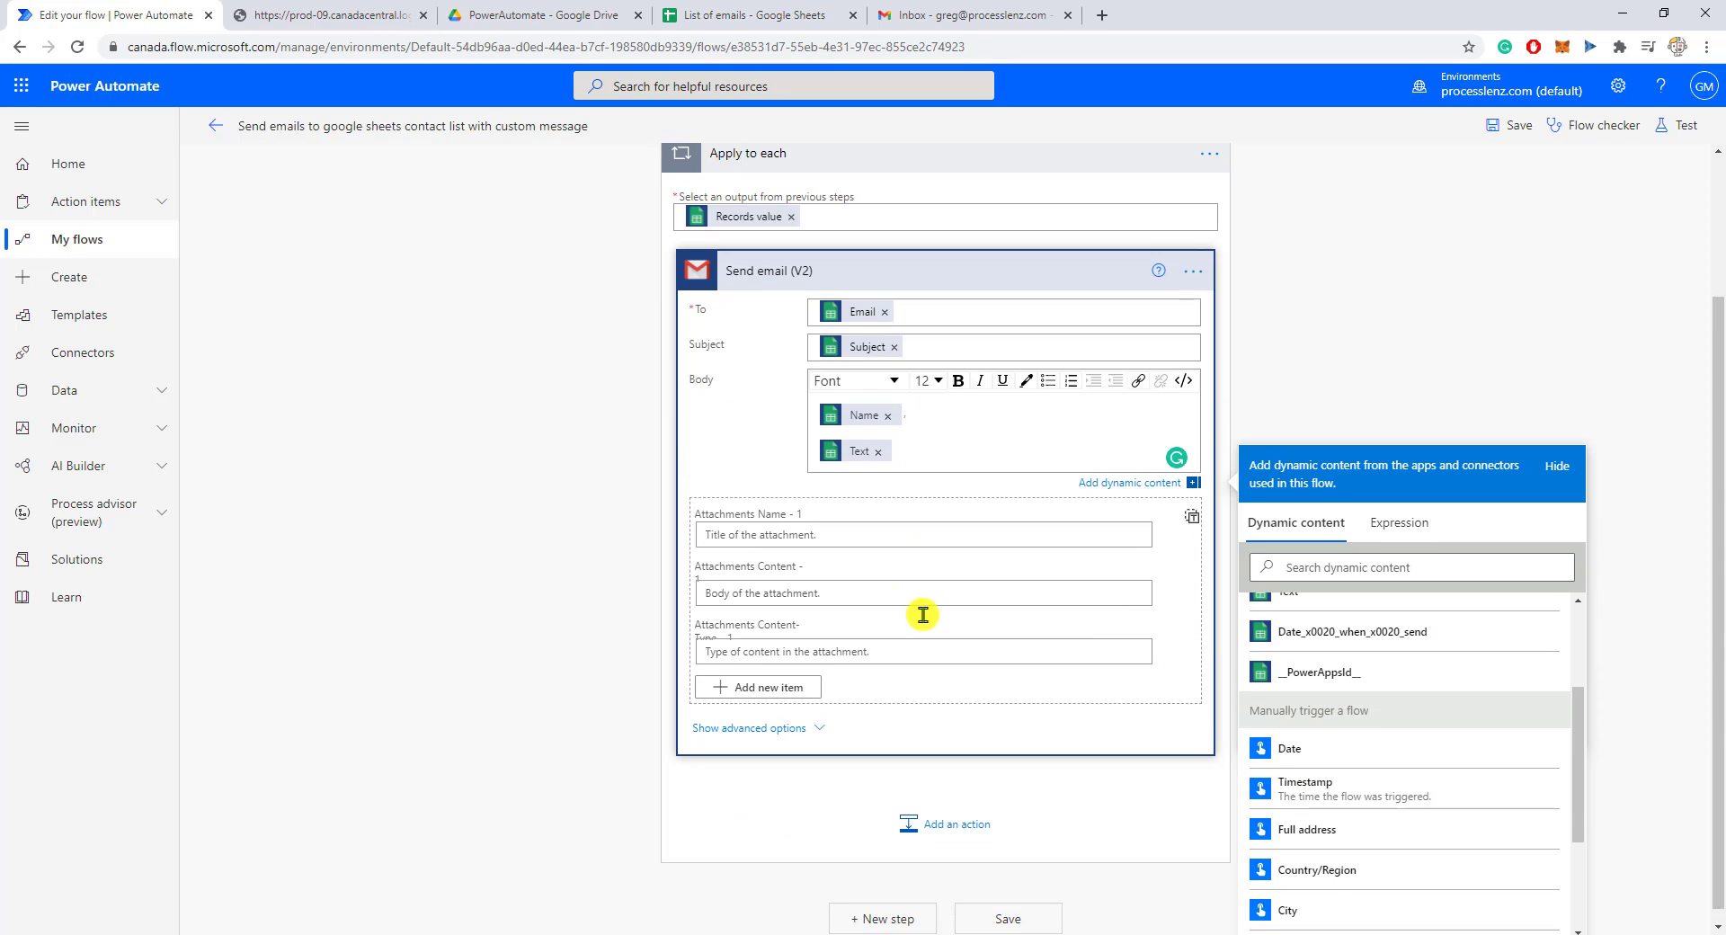
pyautogui.press('Return')
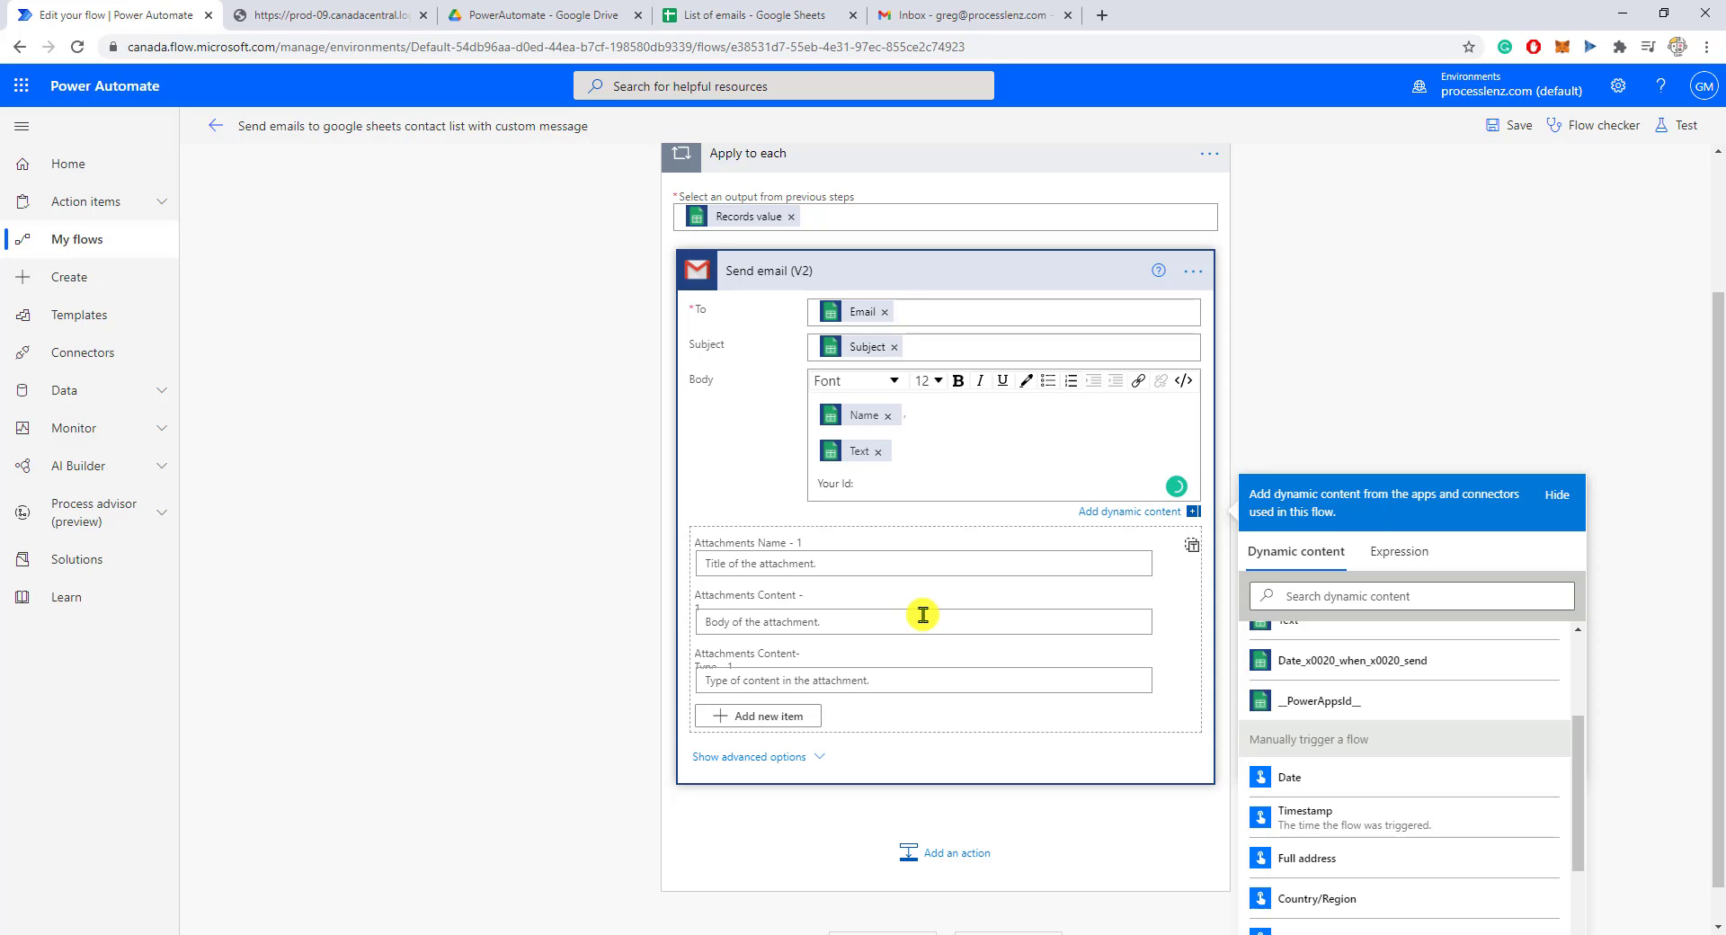
pyautogui.click(1383, 713)
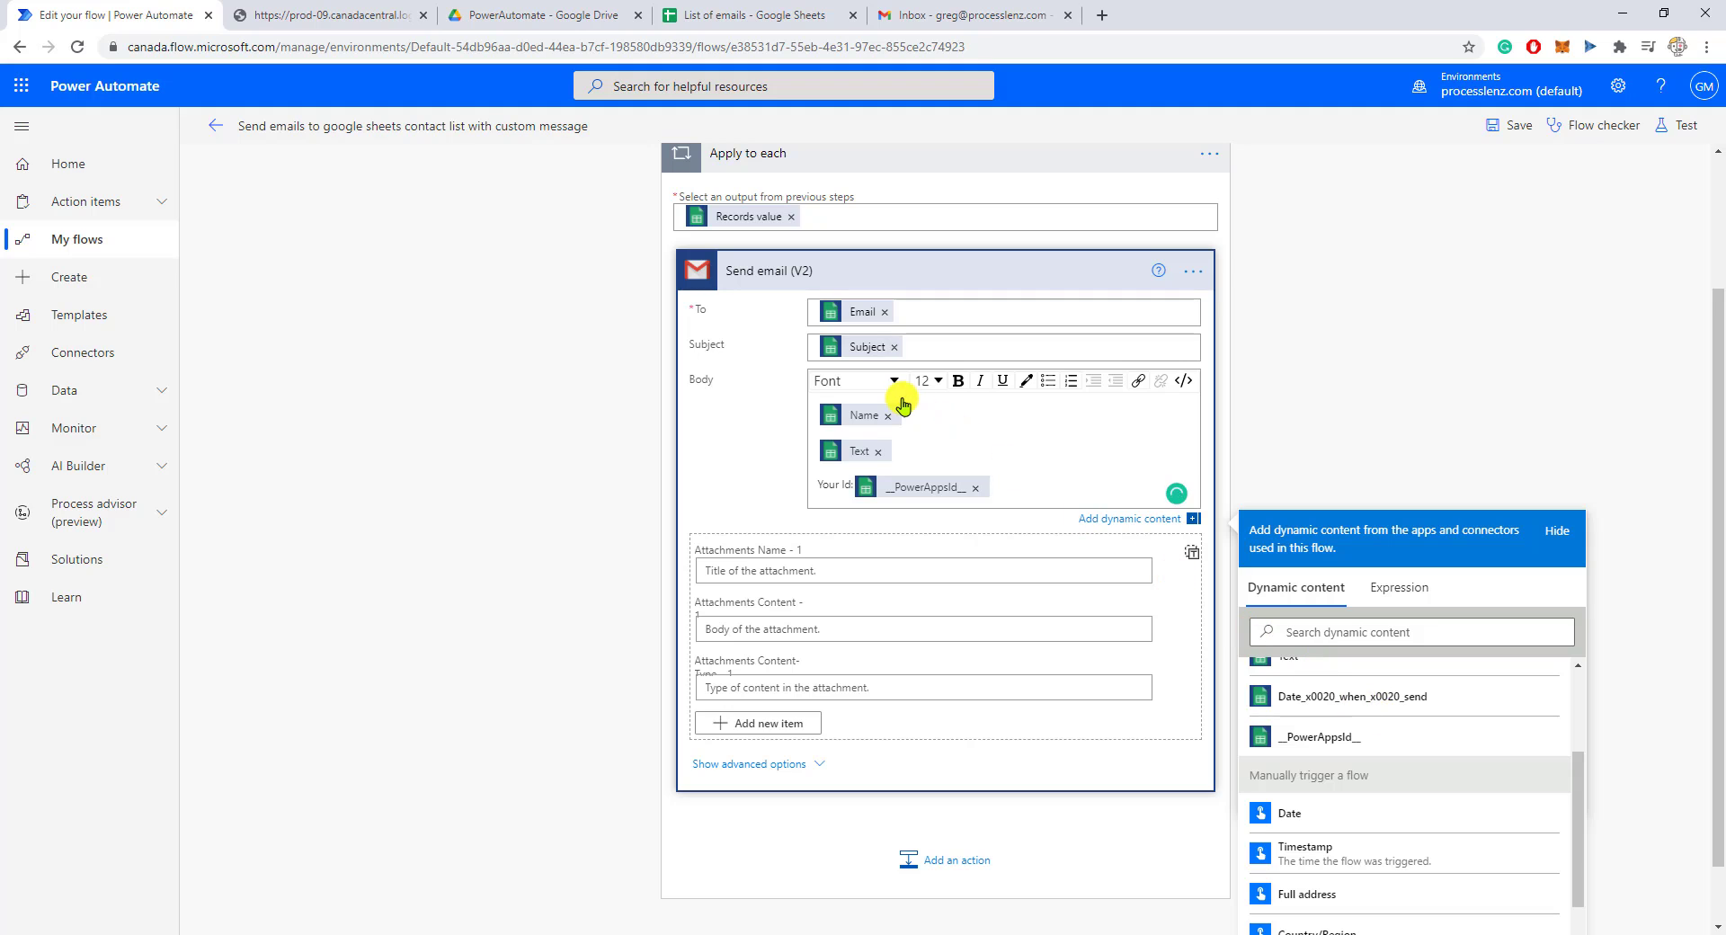
# Save the flow and collapse the Apply to each loop.
pyautogui.scroll(2, 902, 405)
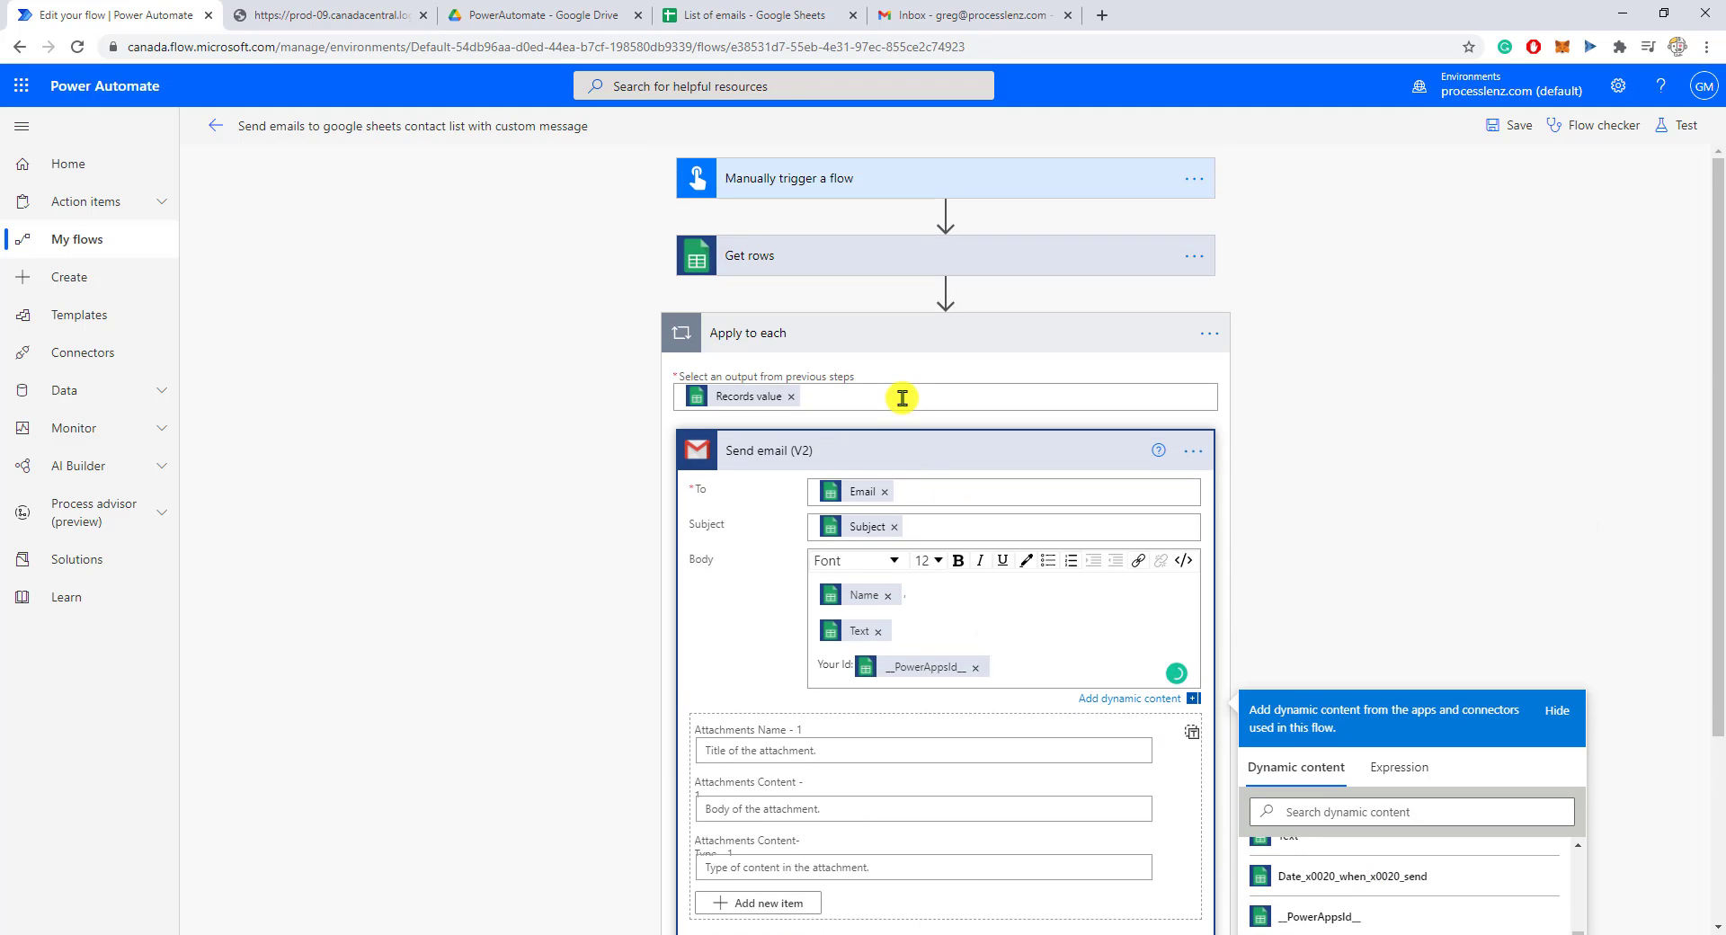
pyautogui.scroll(-3, 903, 398)
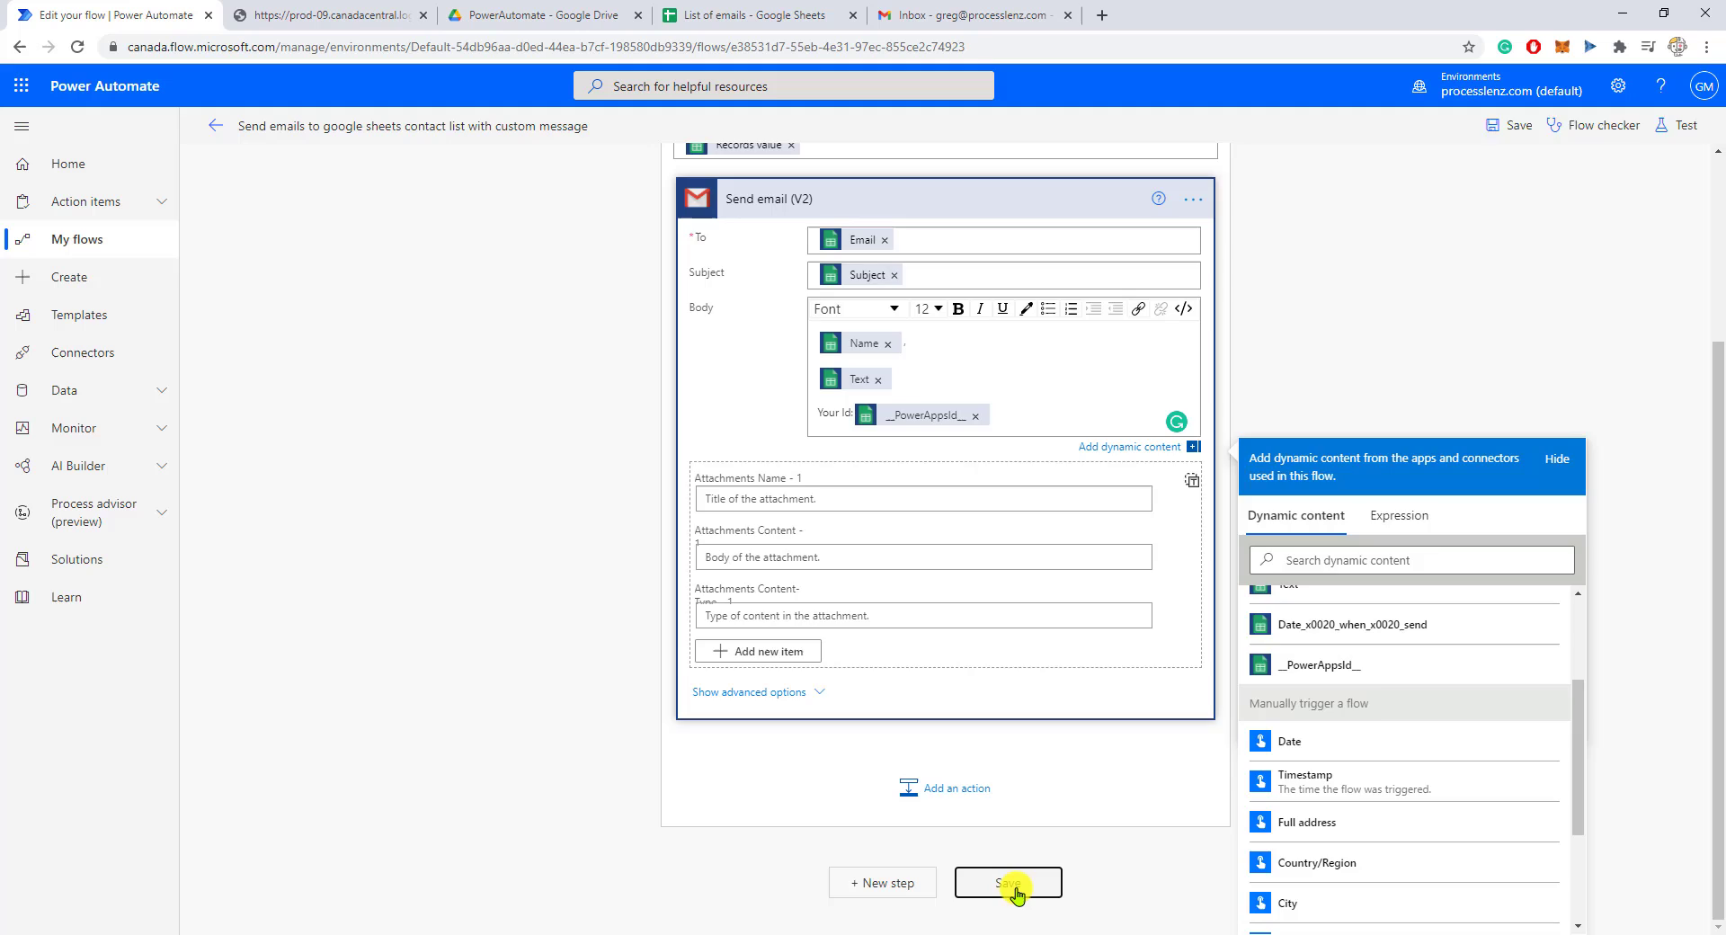
pyautogui.click(1009, 883)
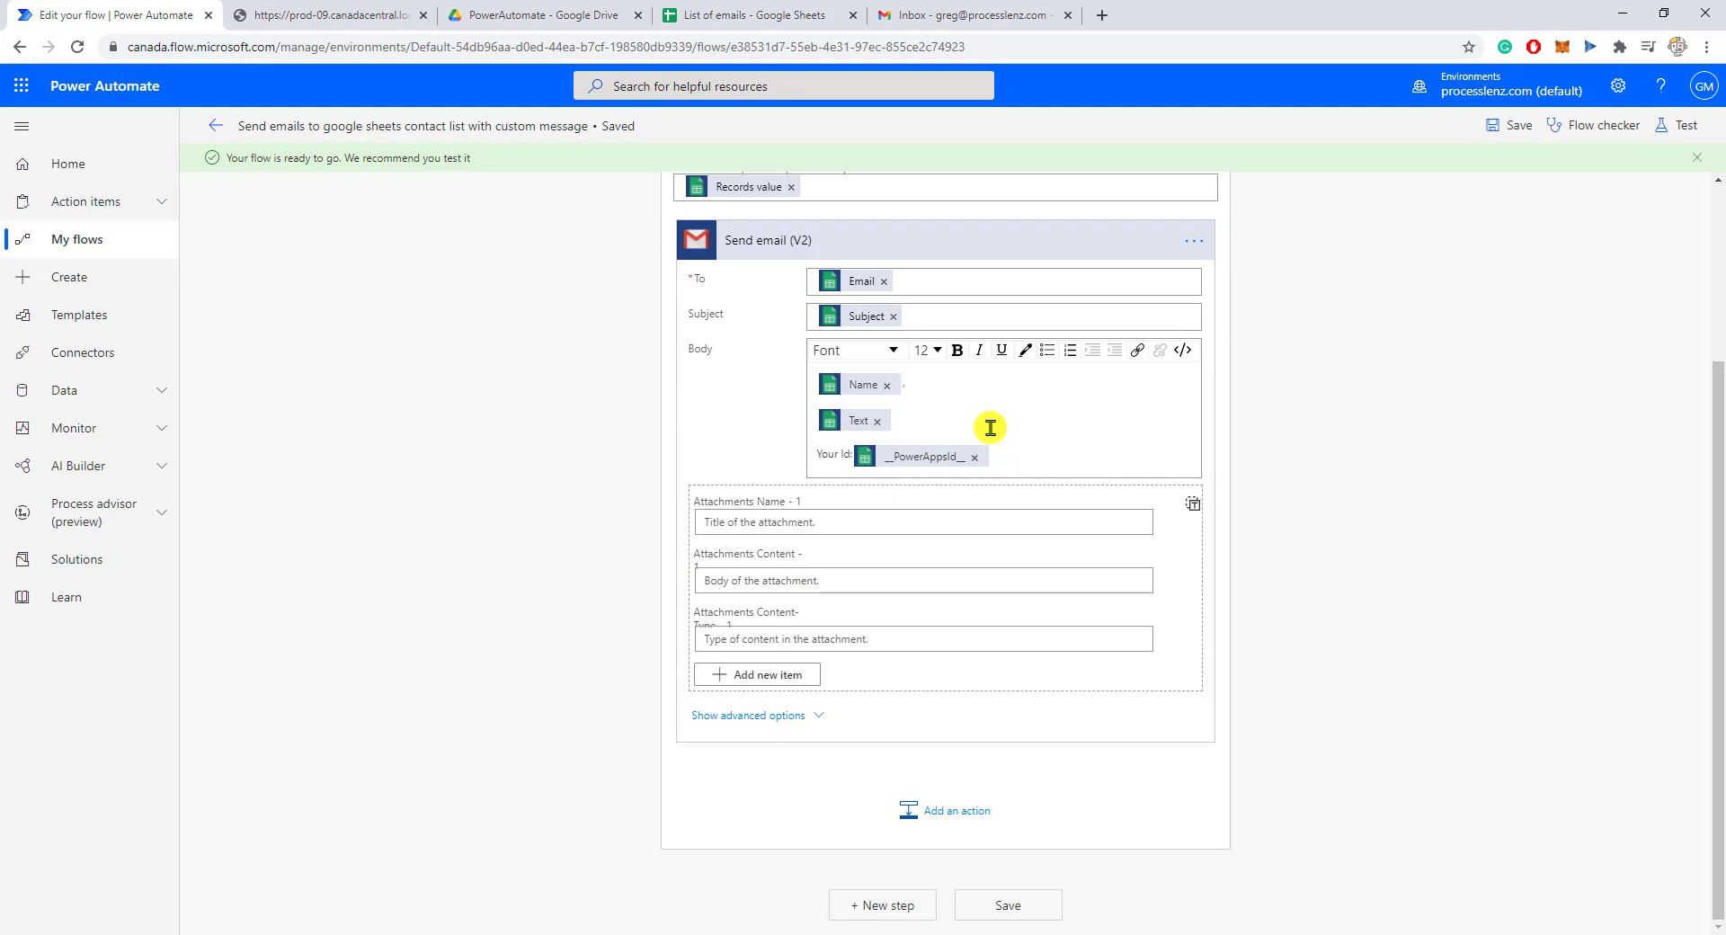
pyautogui.scroll(3, 1295, 458)
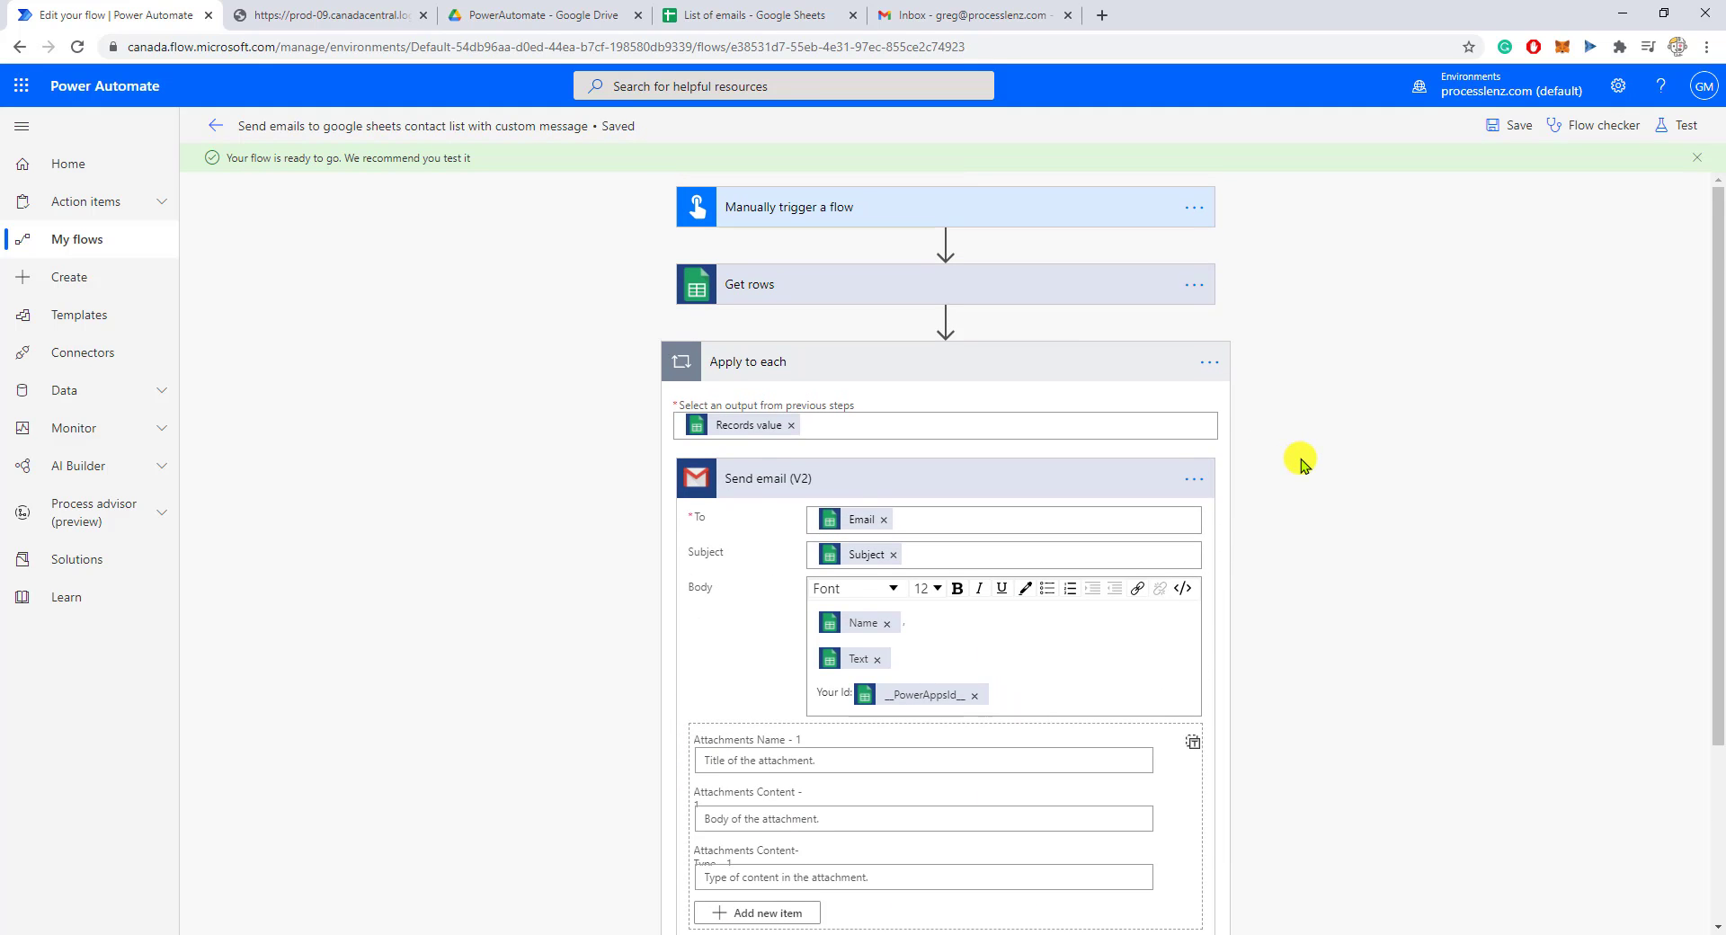
pyautogui.click(1045, 364)
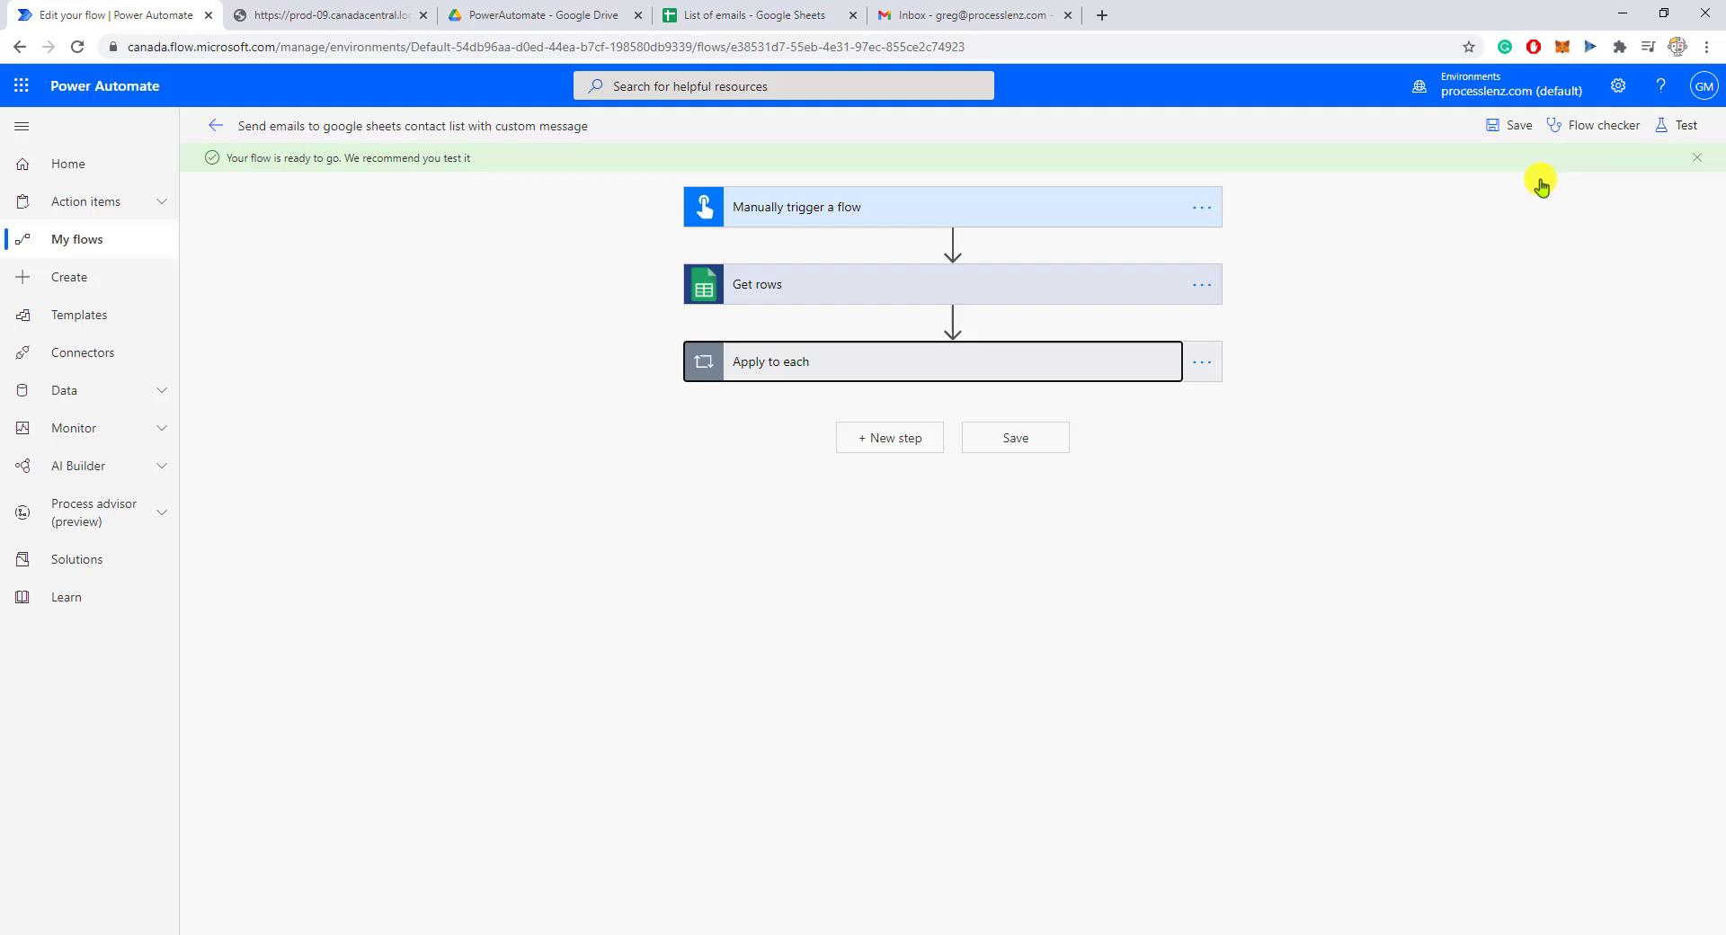
# Start a manual test of the flow.
pyautogui.click(1682, 128)
pyautogui.click(1492, 174)
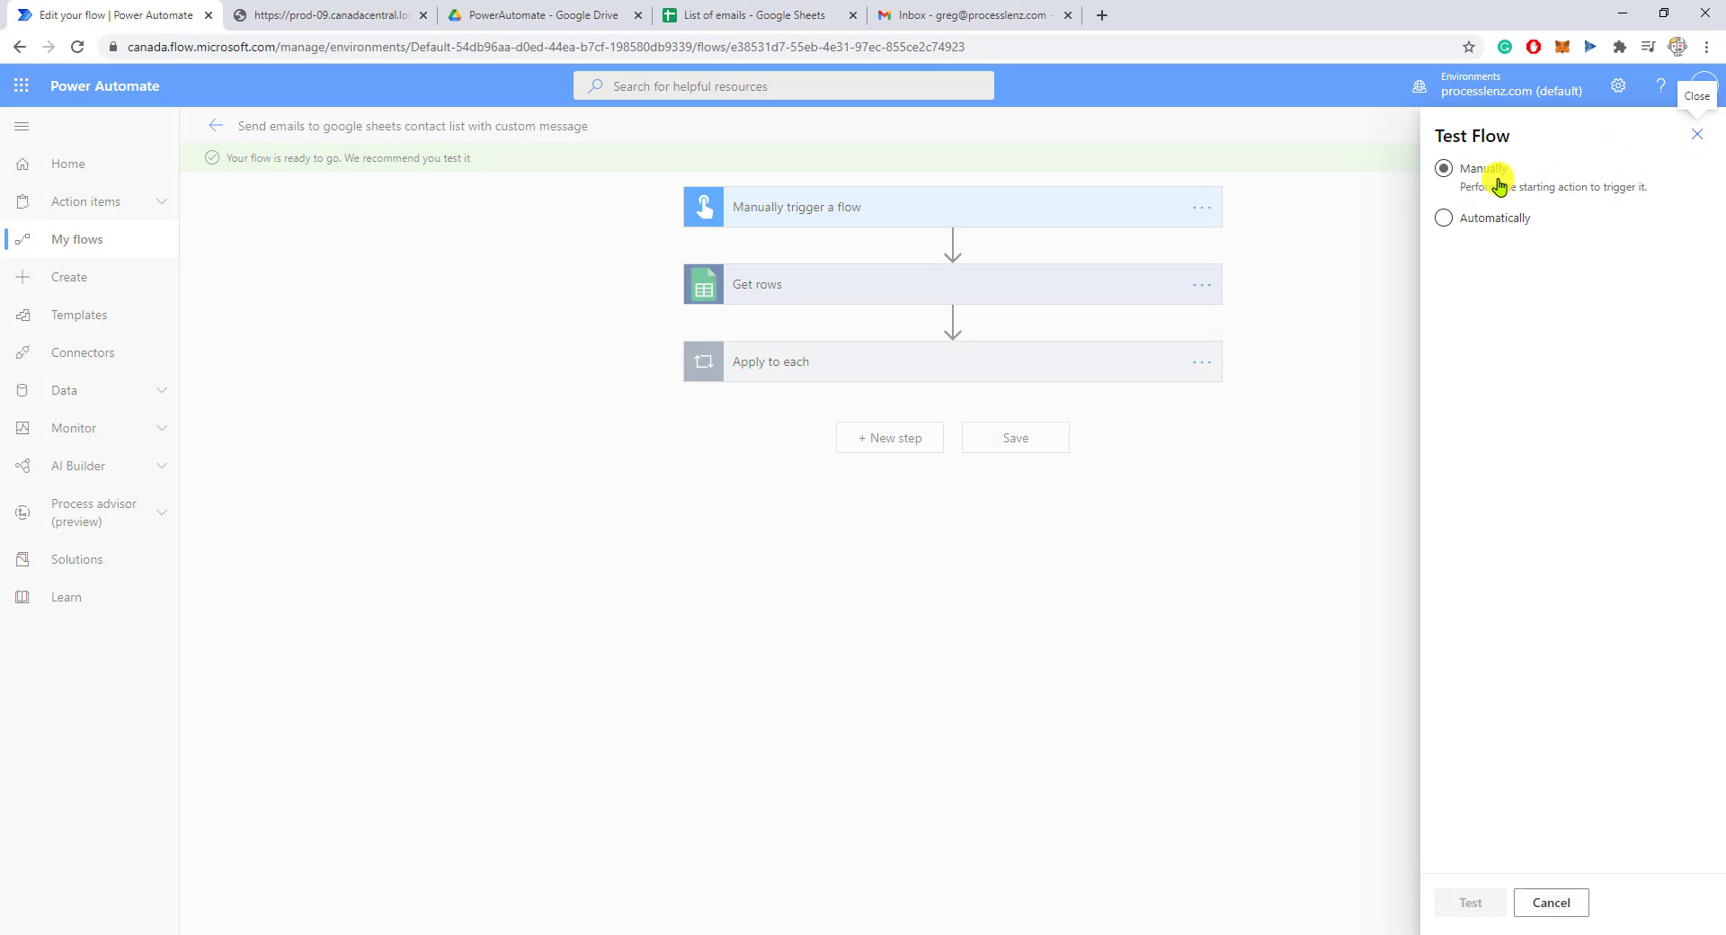
pyautogui.click(1470, 903)
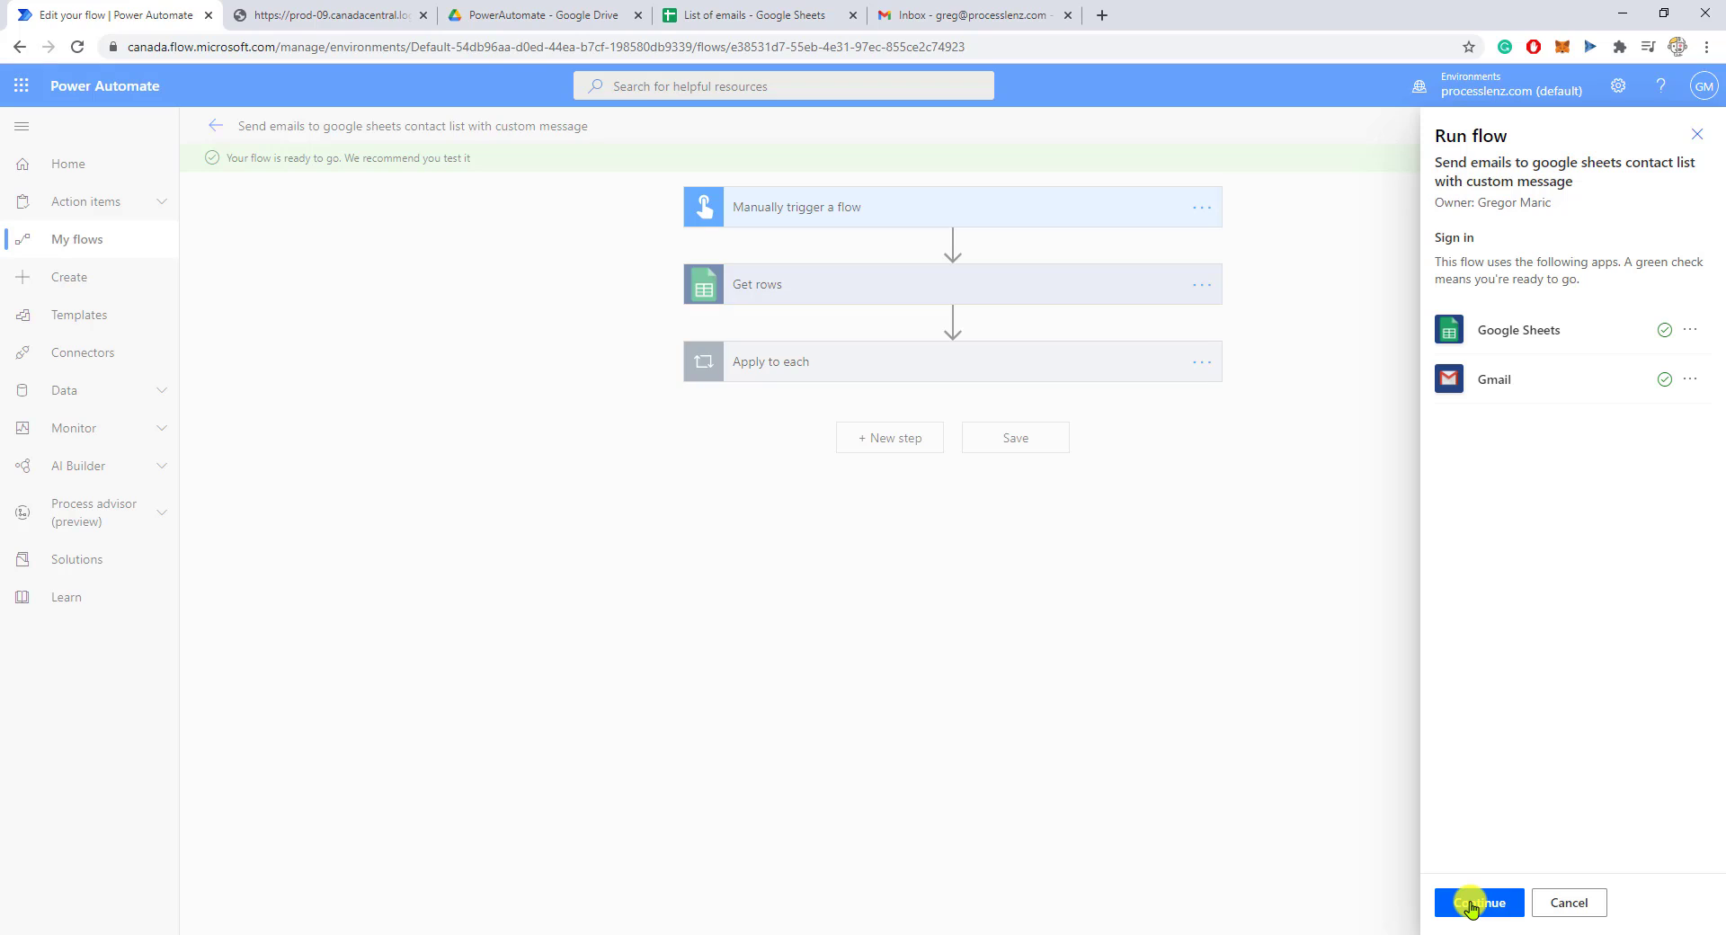
# Check which account the Gmail connection uses, look at the recipient's Gmail inbox, and return to the flow run.
pyautogui.click(1689, 379)
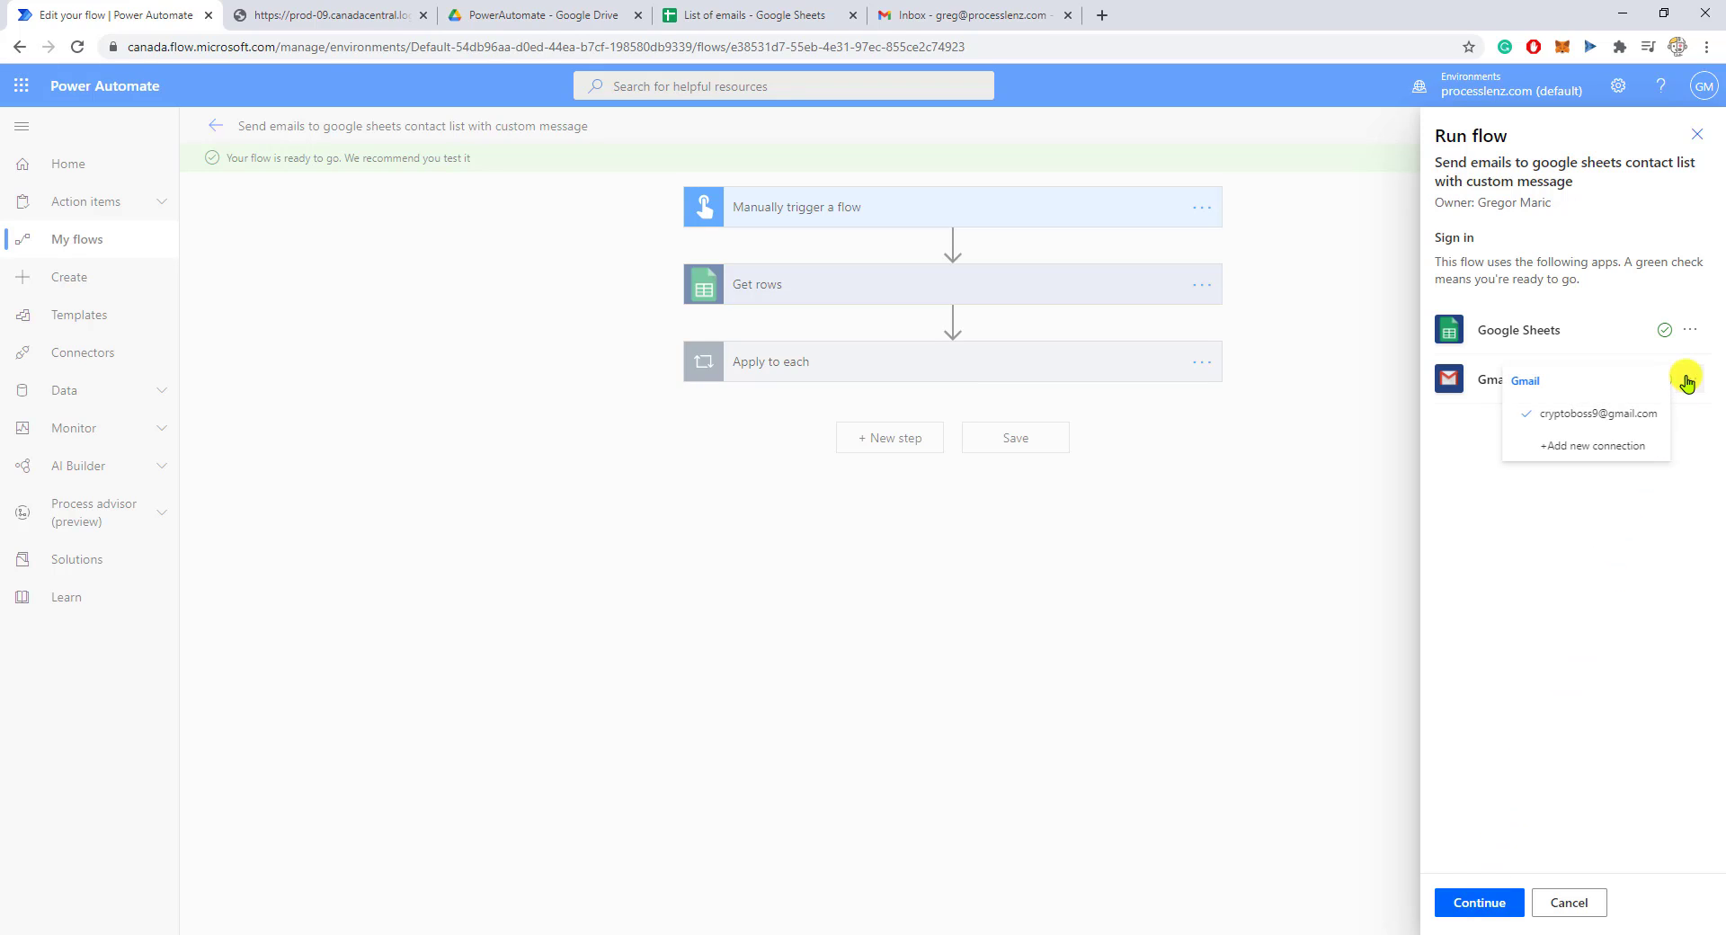
pyautogui.click(1553, 517)
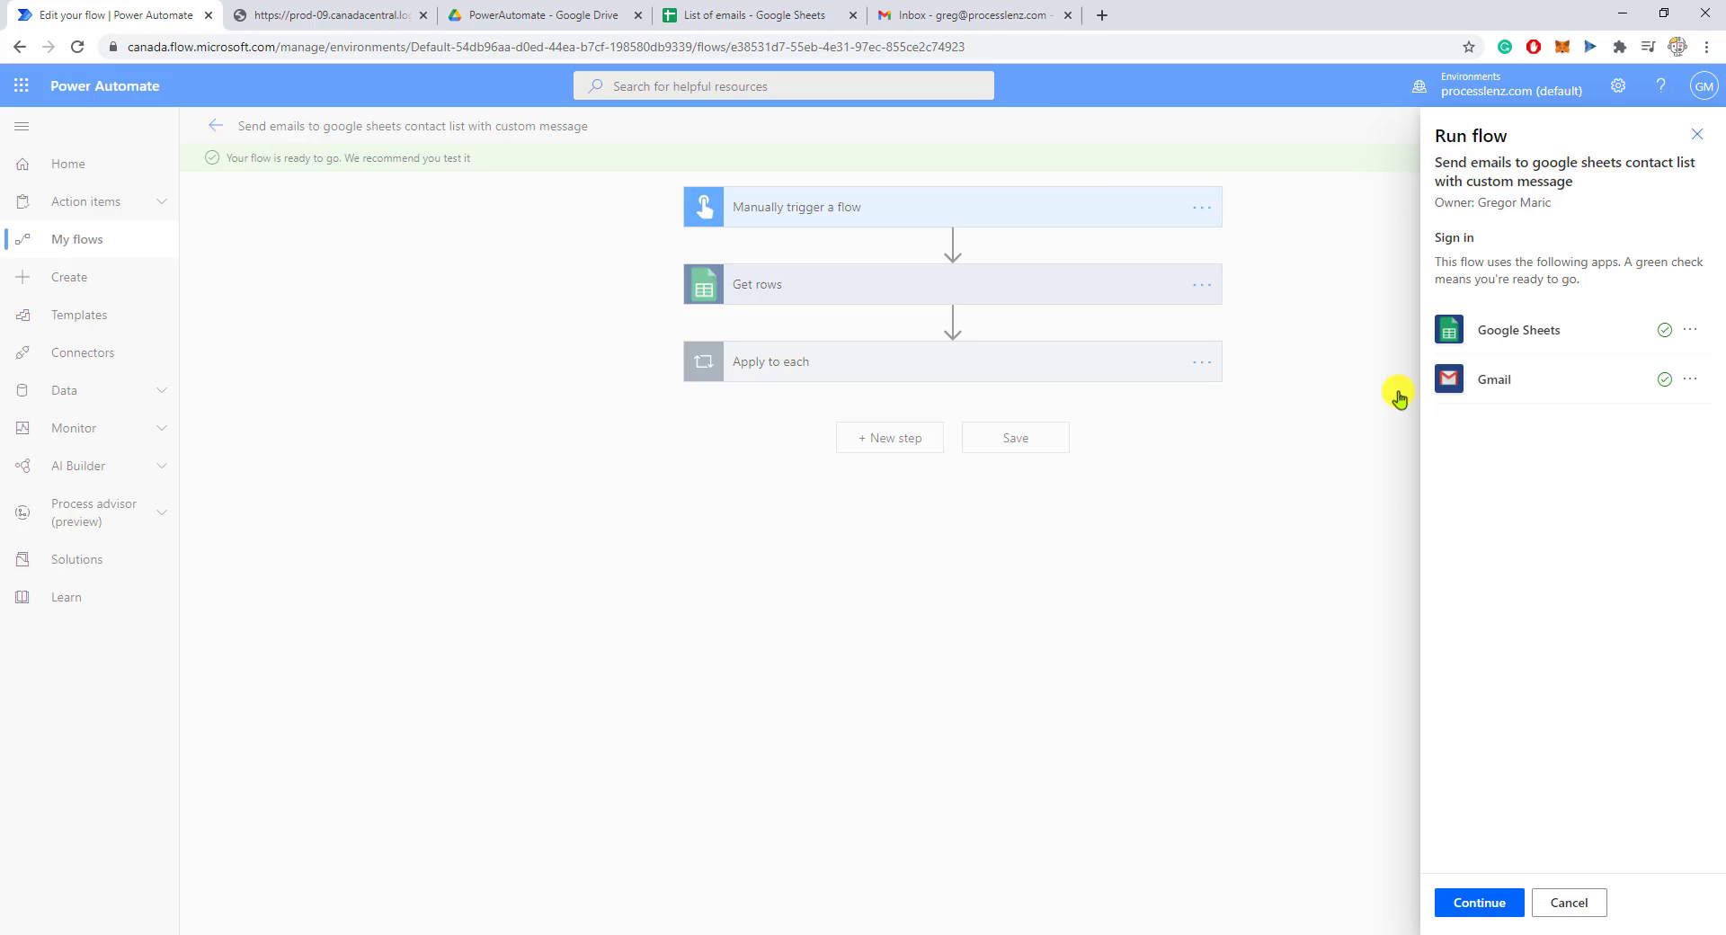
pyautogui.click(933, 16)
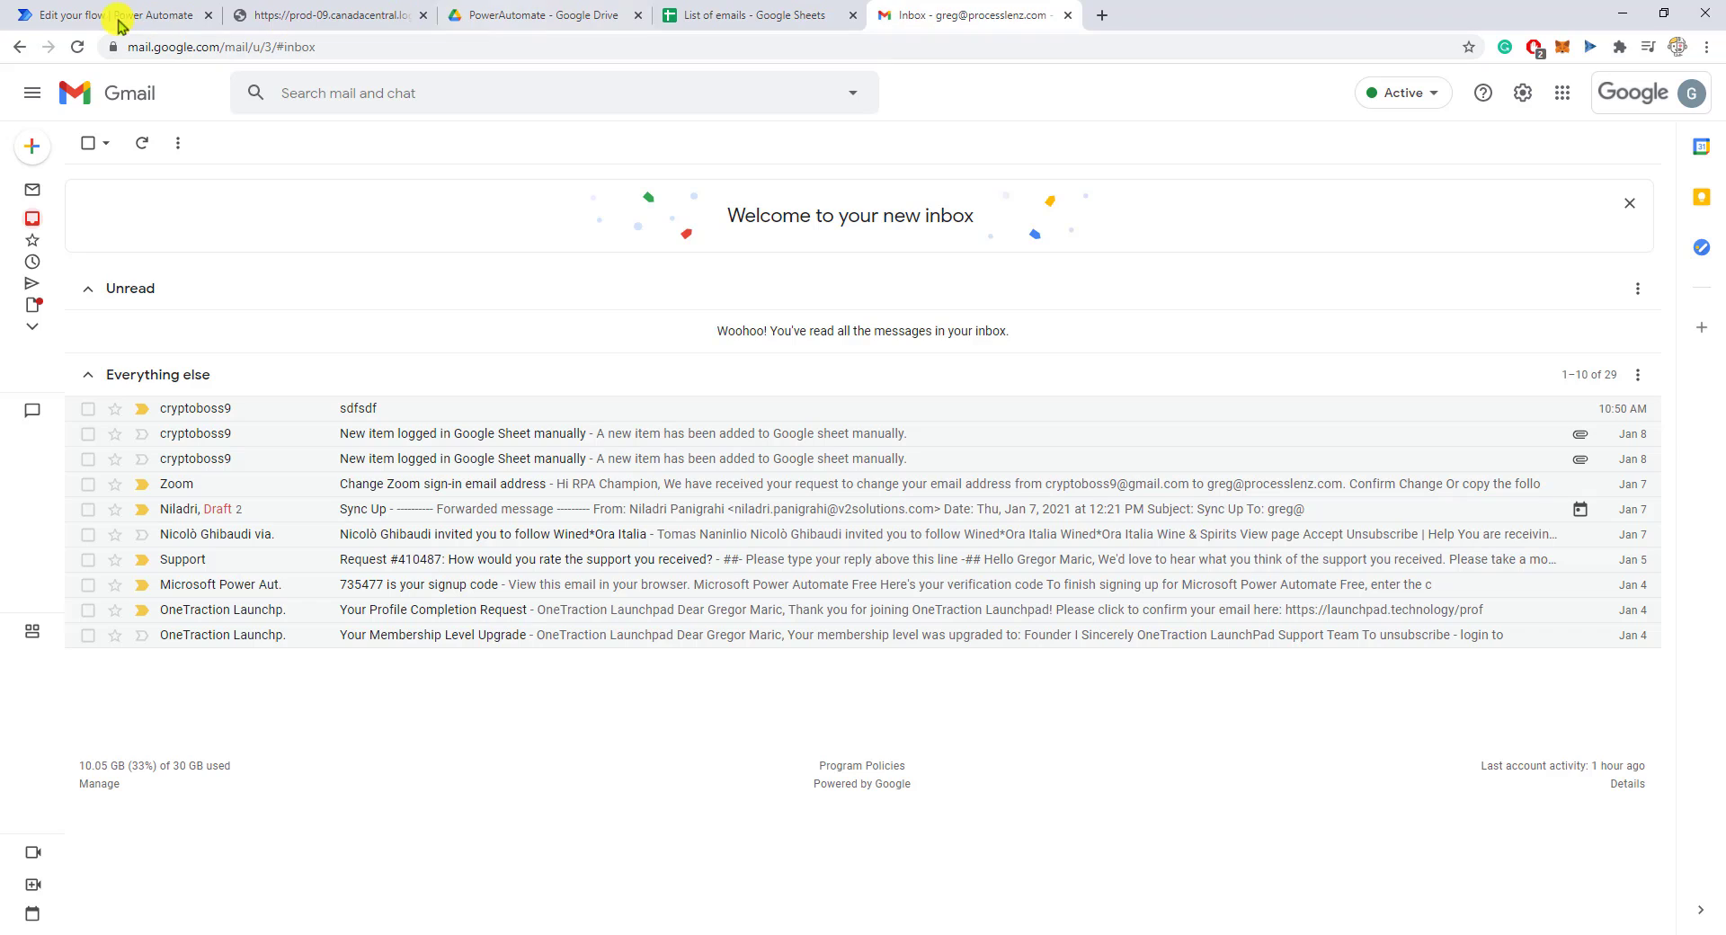
pyautogui.click(90, 20)
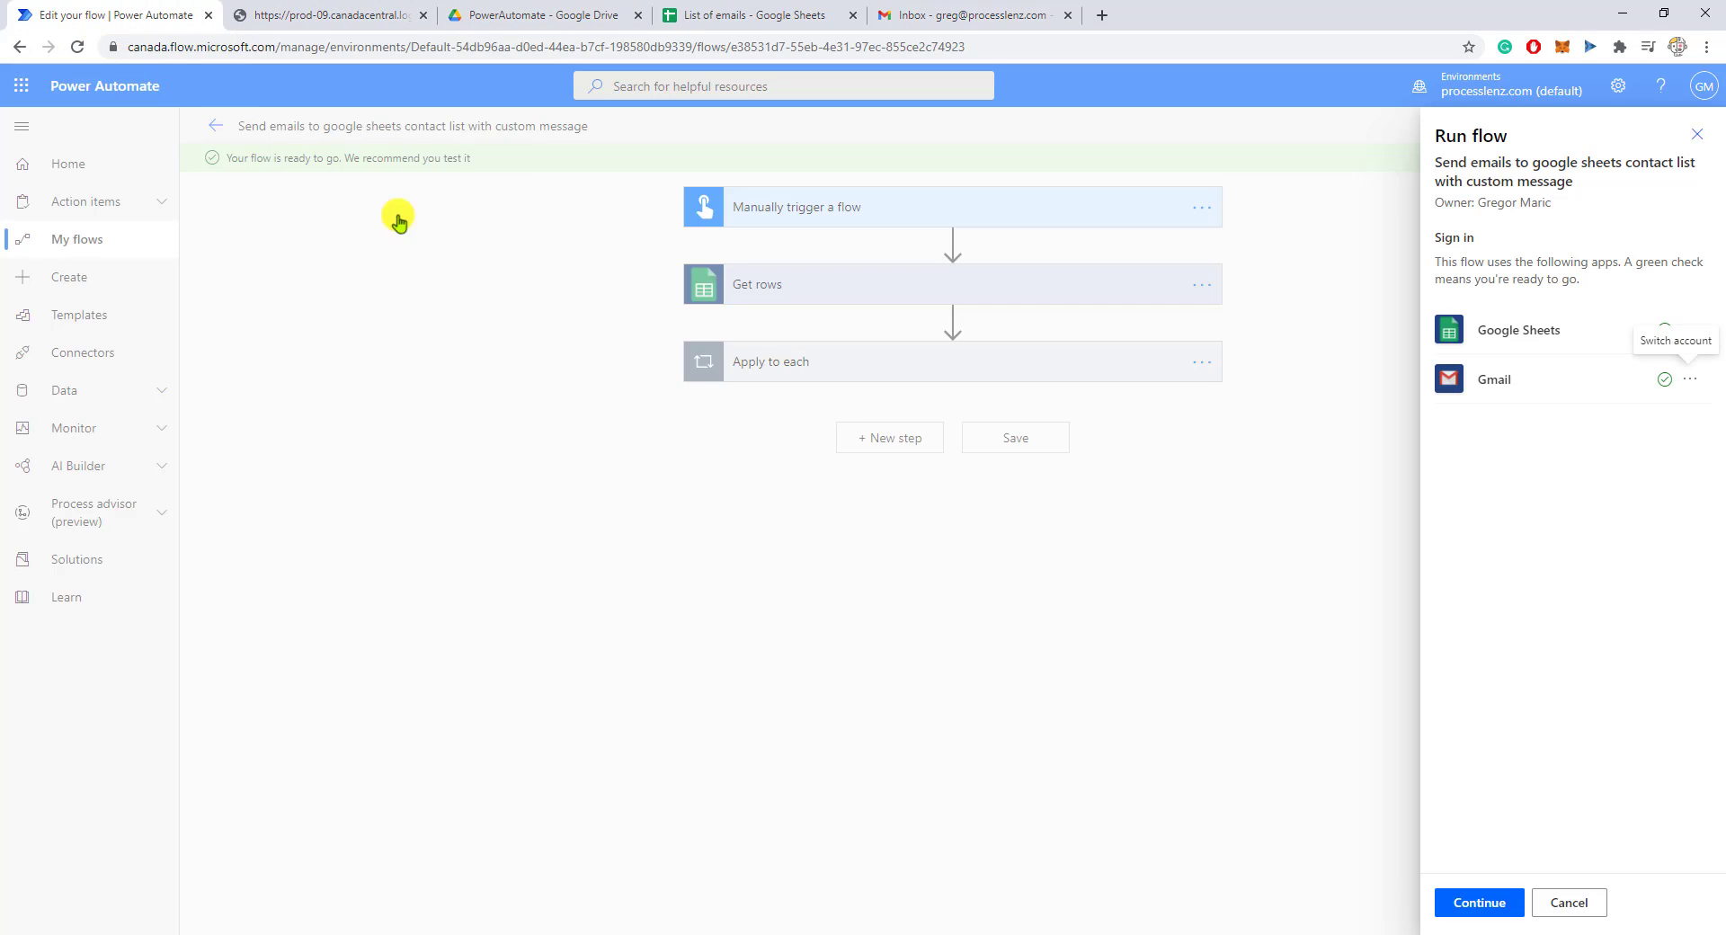
# Run the flow with the Google Sheets and Gmail connections, then go back to the flow's details page.
pyautogui.click(1485, 905)
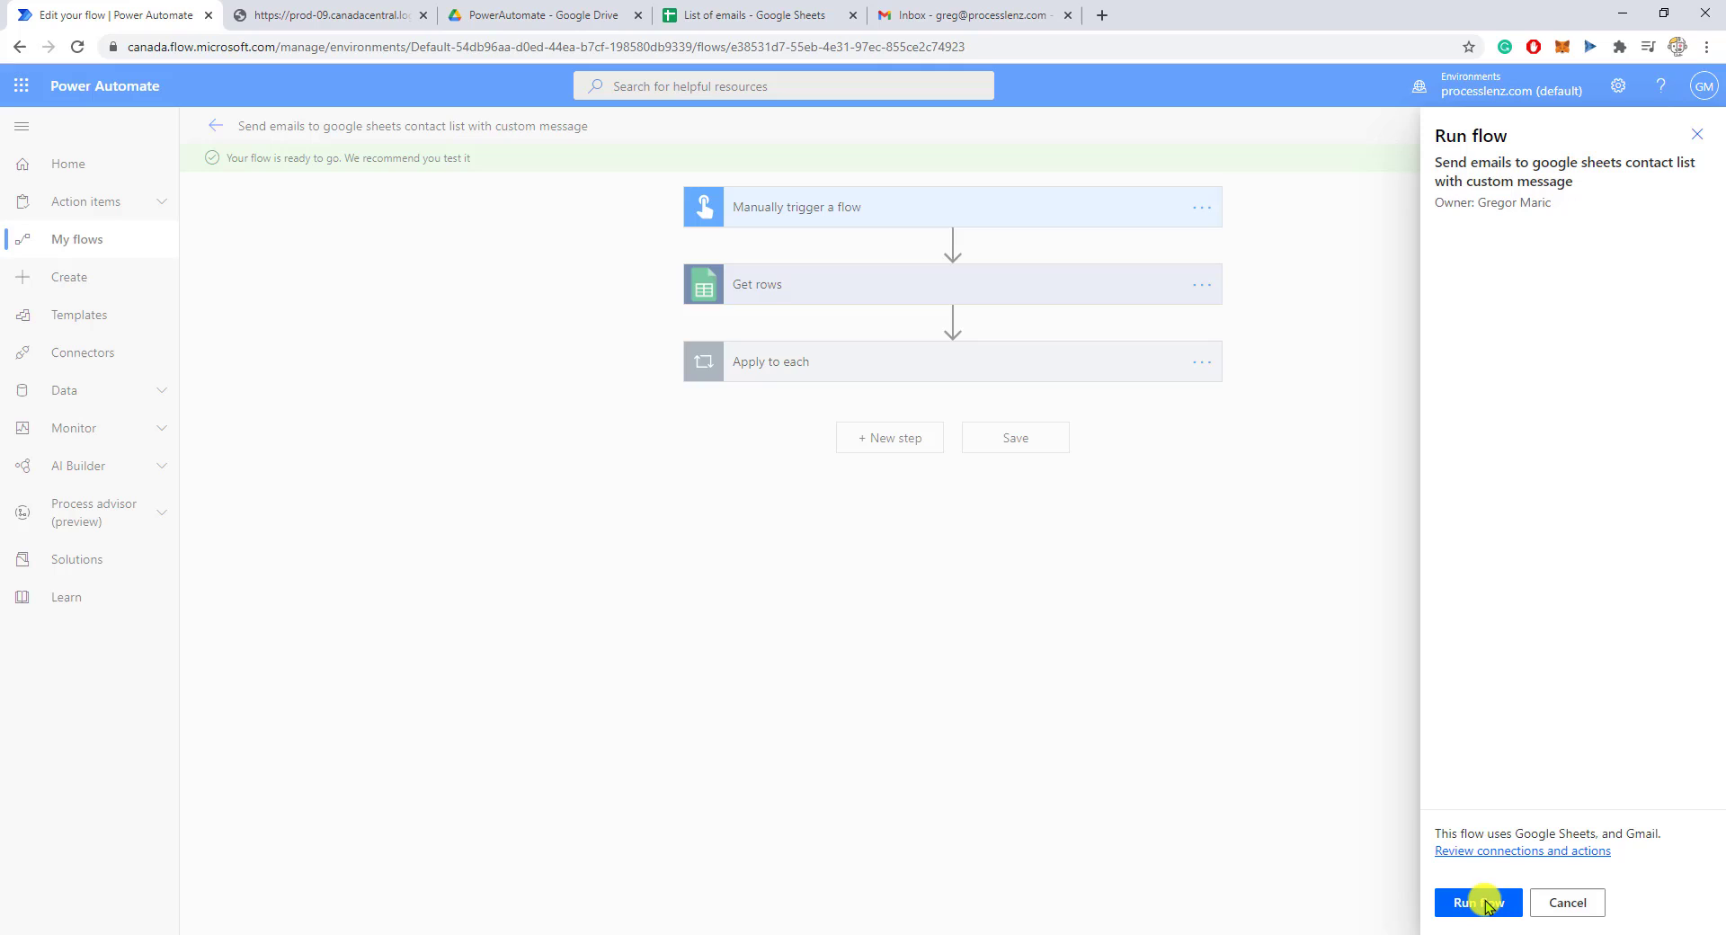
pyautogui.click(1485, 905)
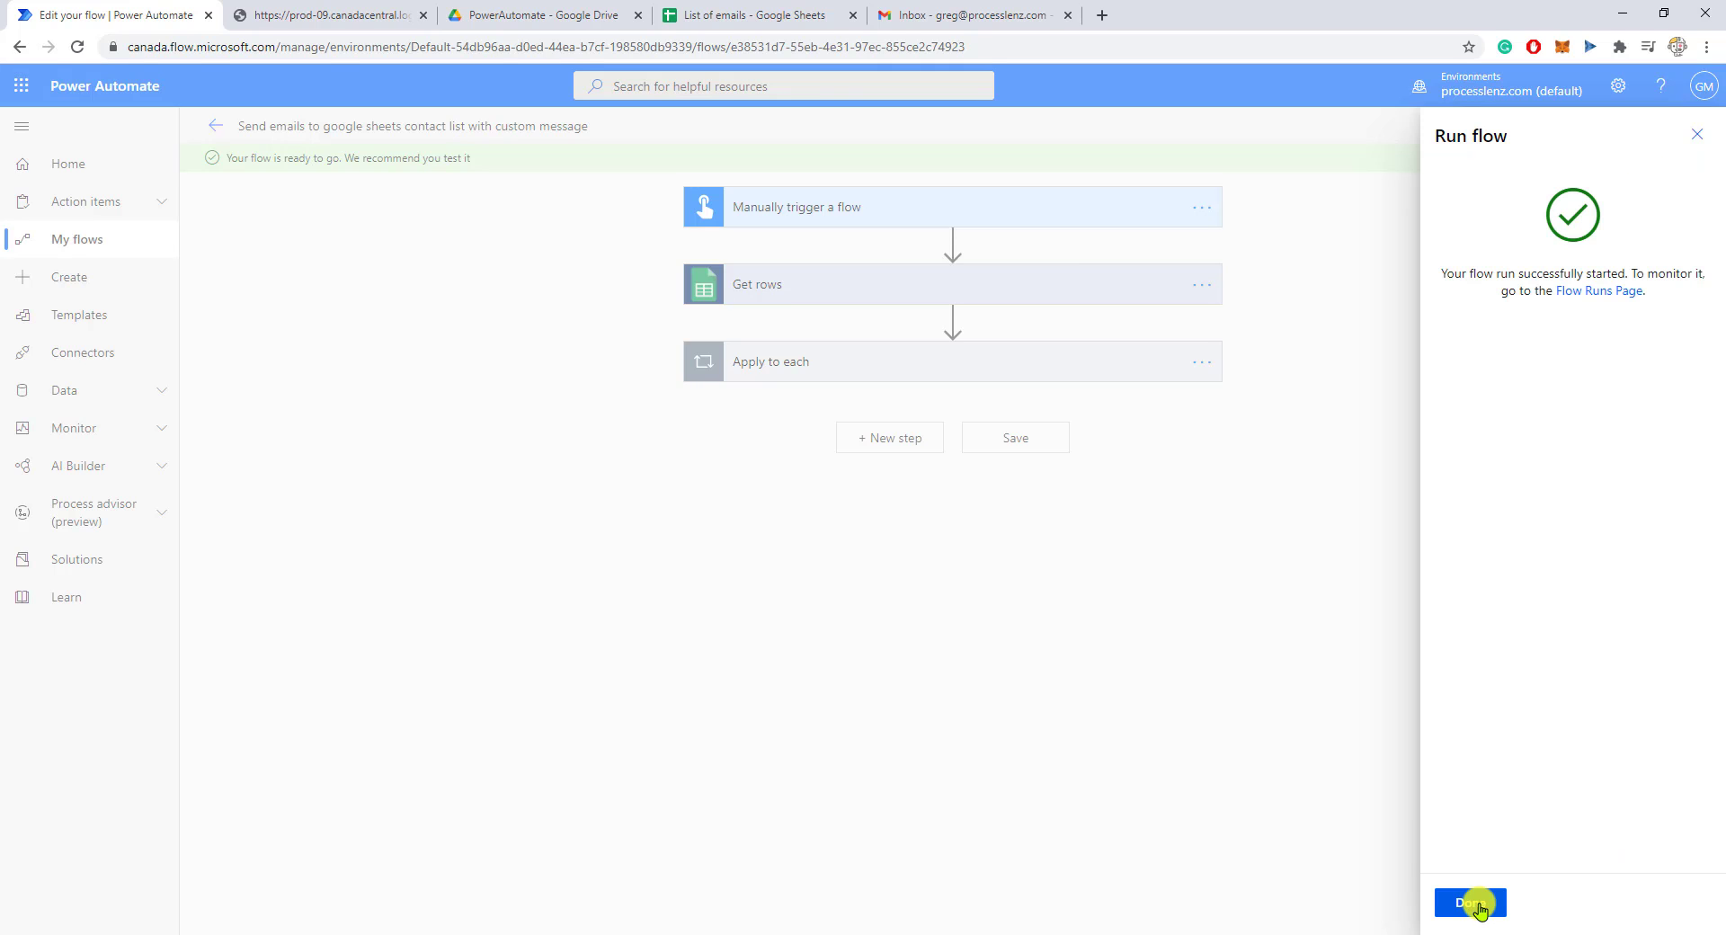
pyautogui.click(1467, 905)
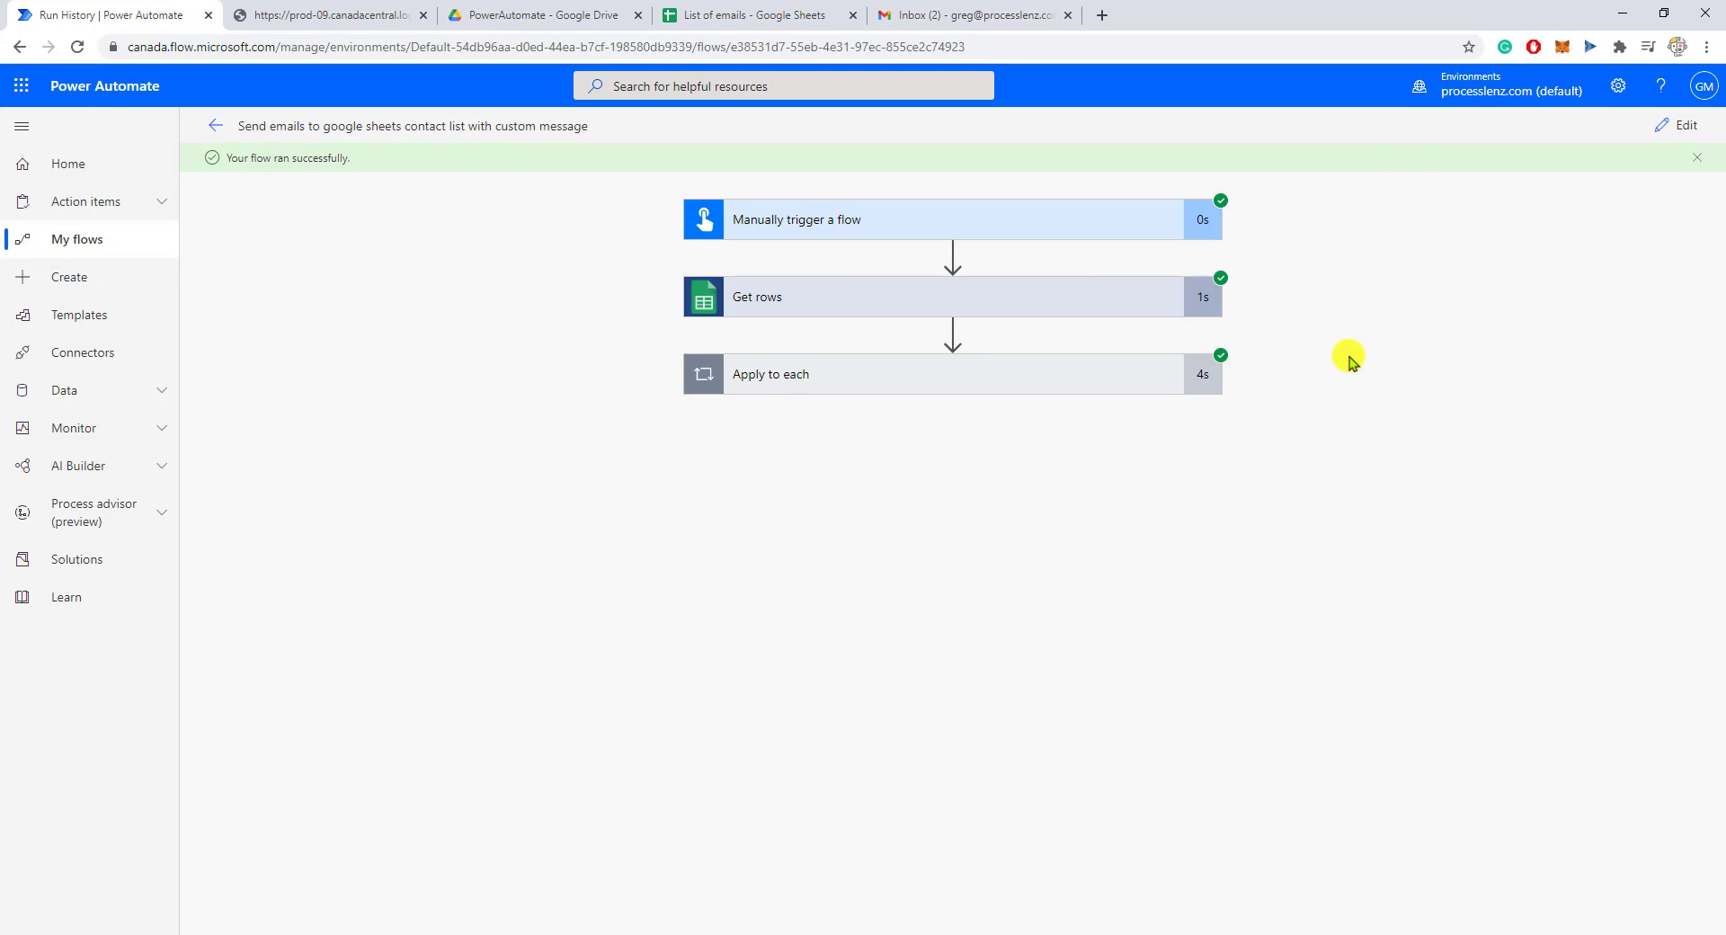
pyautogui.click(214, 130)
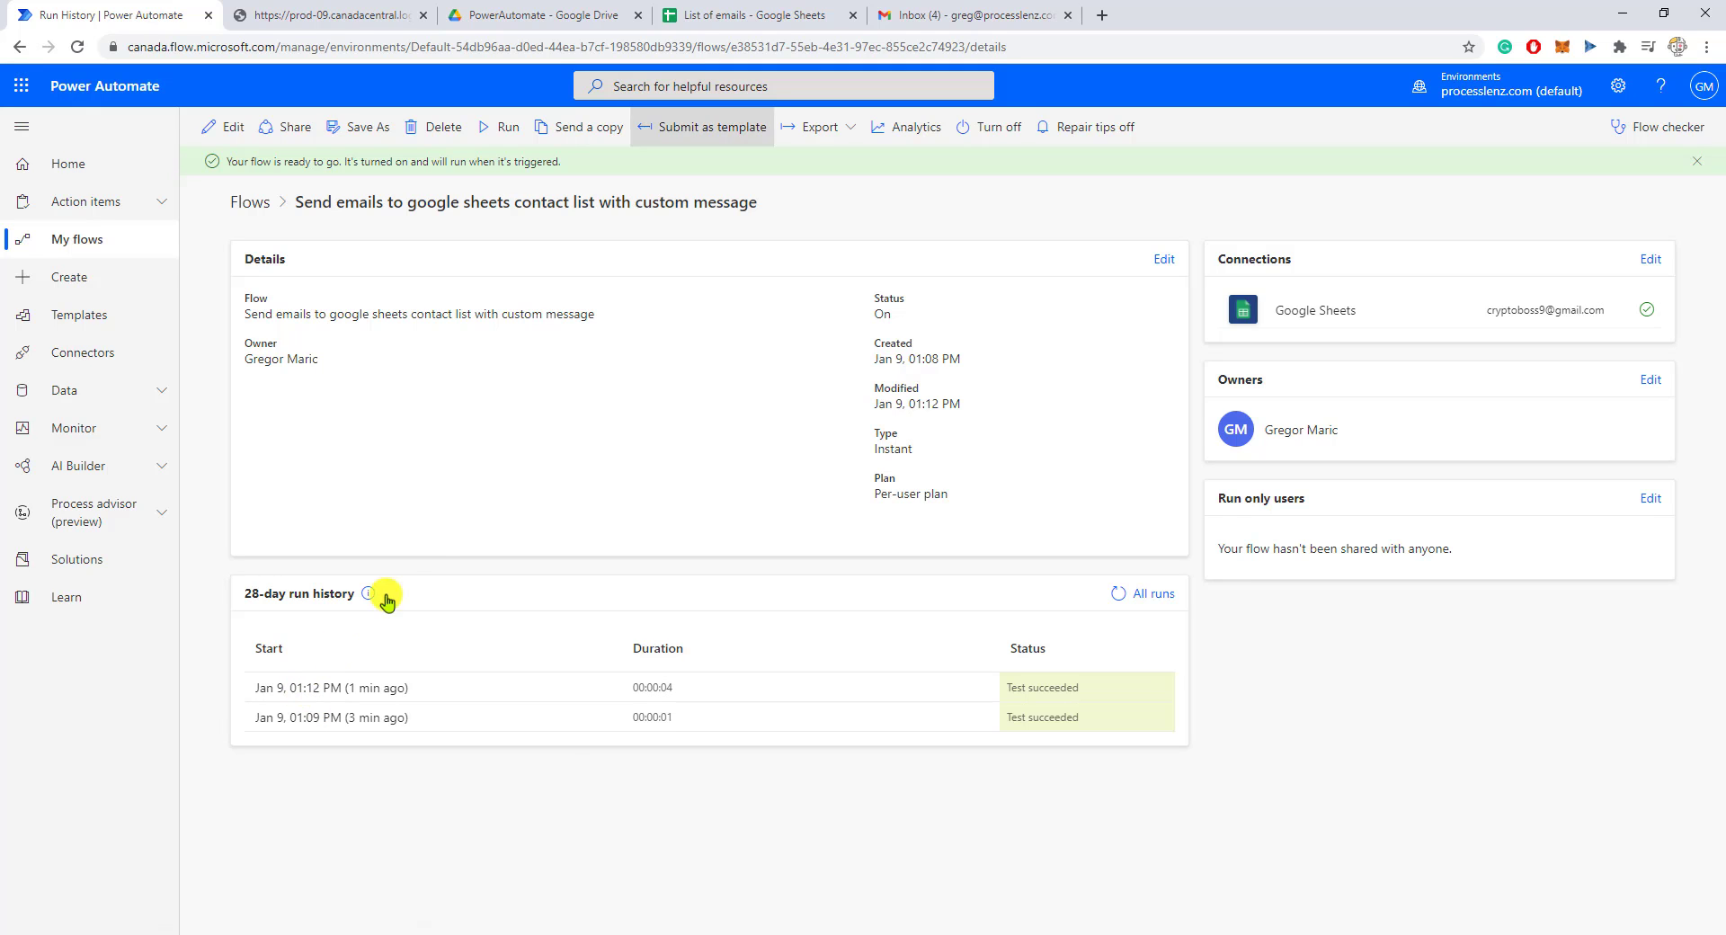
# Switch to the Gmail inbox and read the Test 2 and Test 4 emails sent by the flow.
pyautogui.click(913, 17)
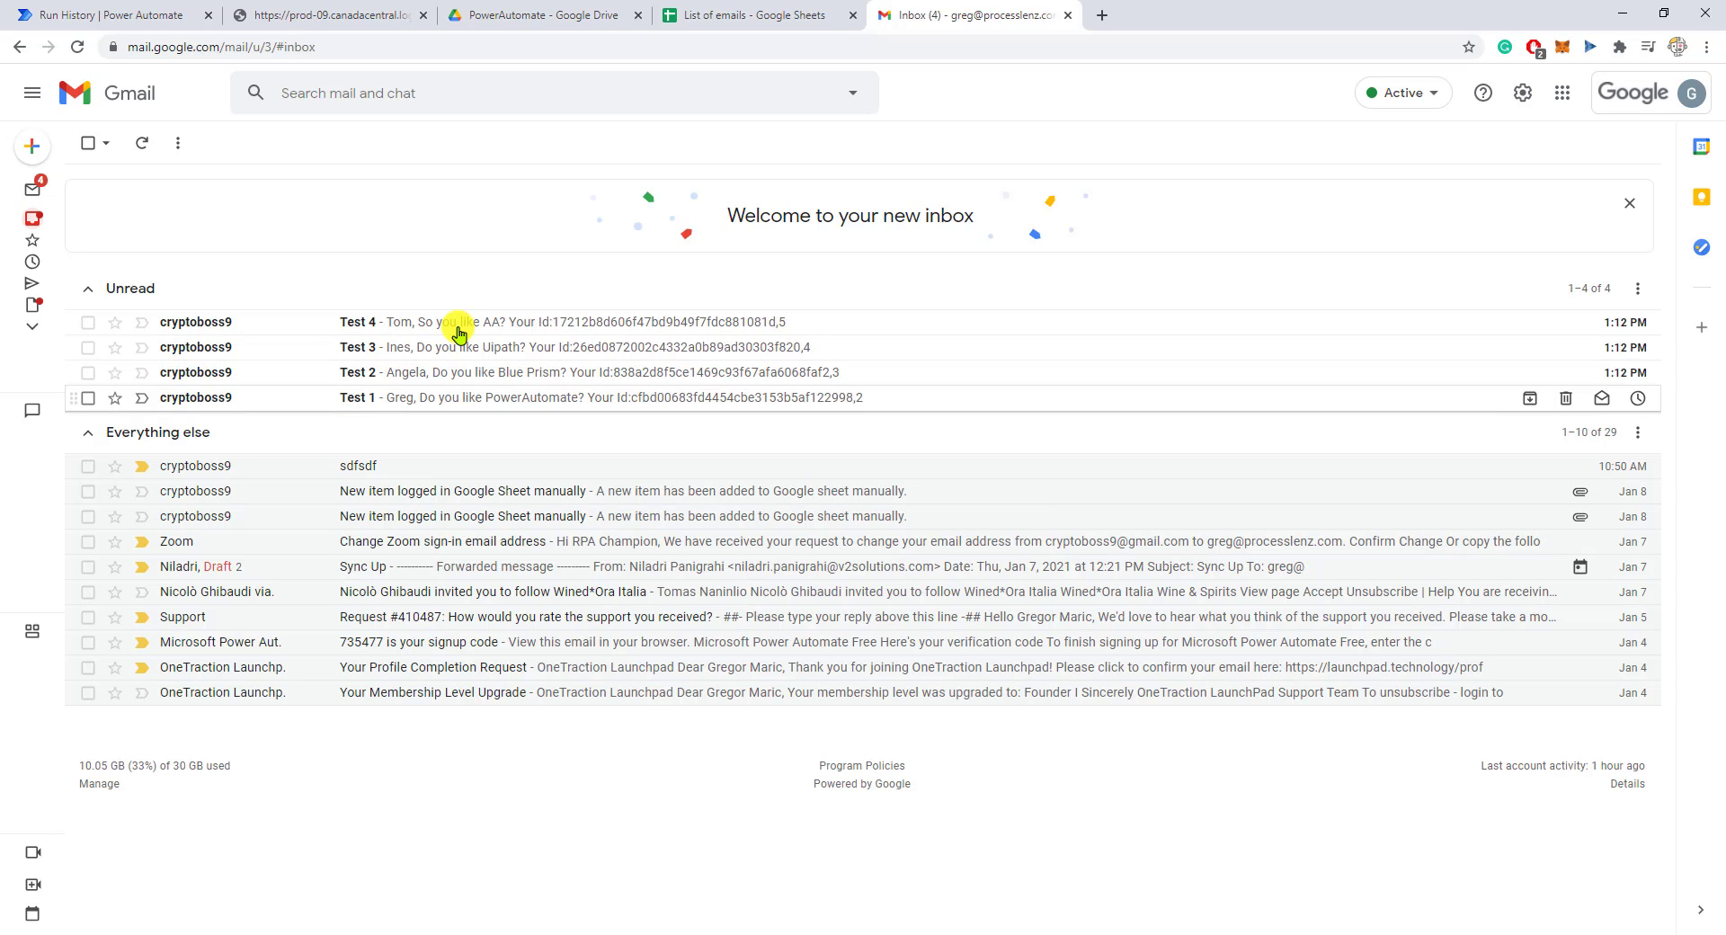
pyautogui.click(206, 372)
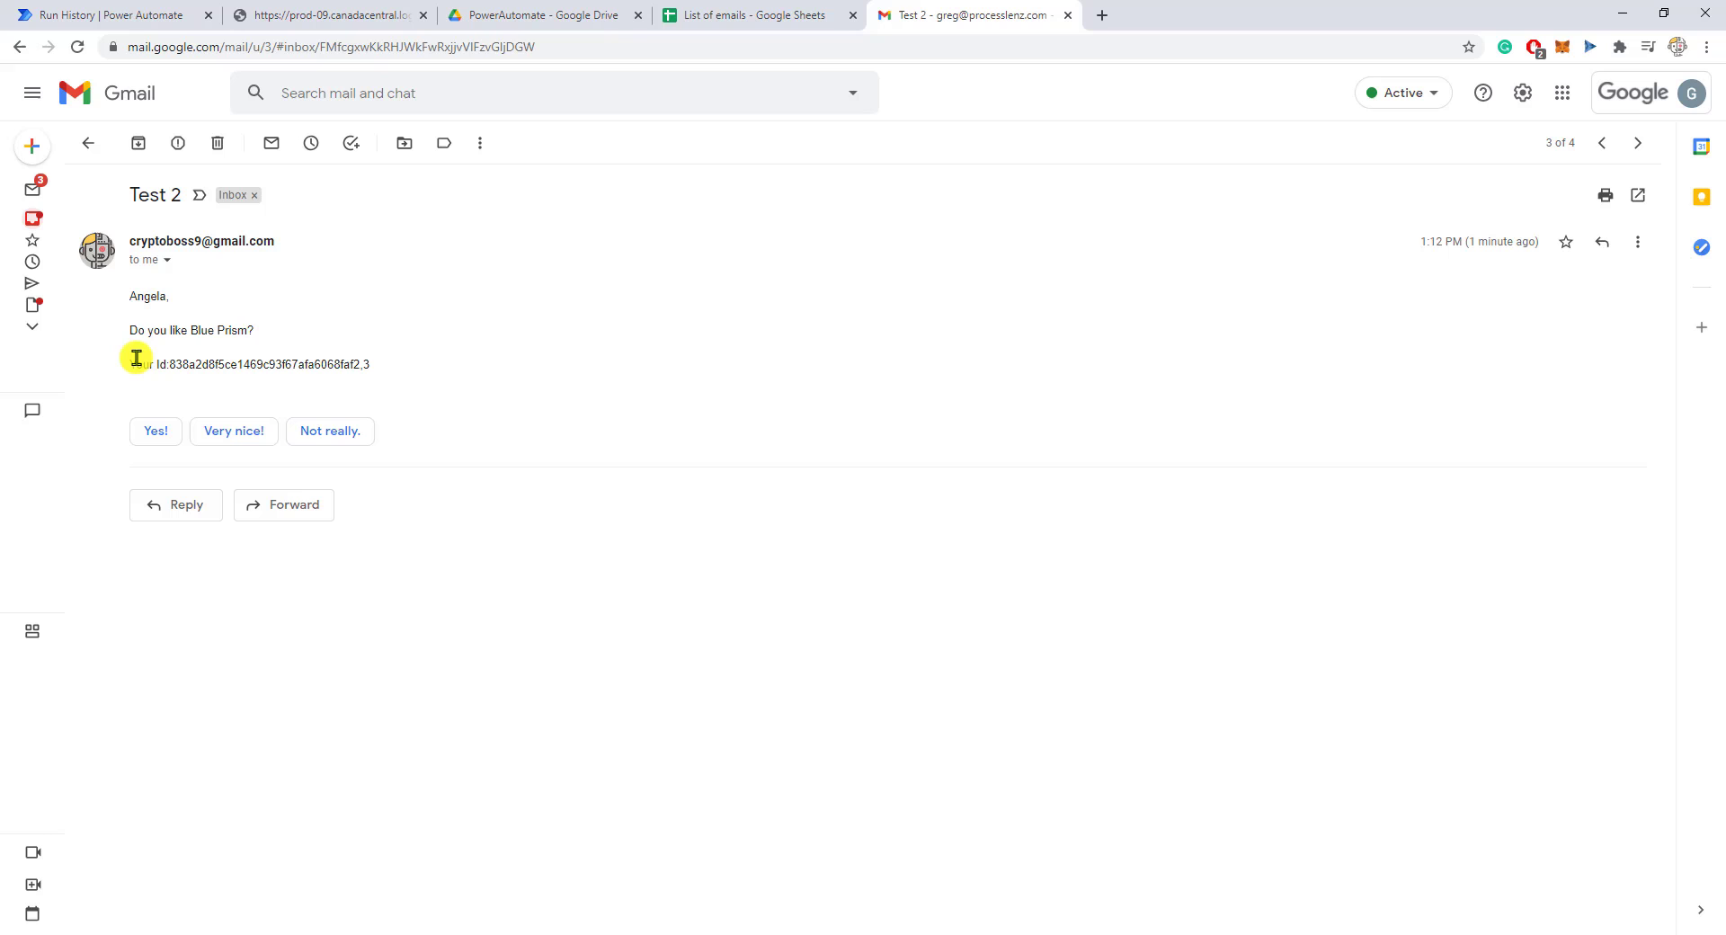
pyautogui.click(22, 48)
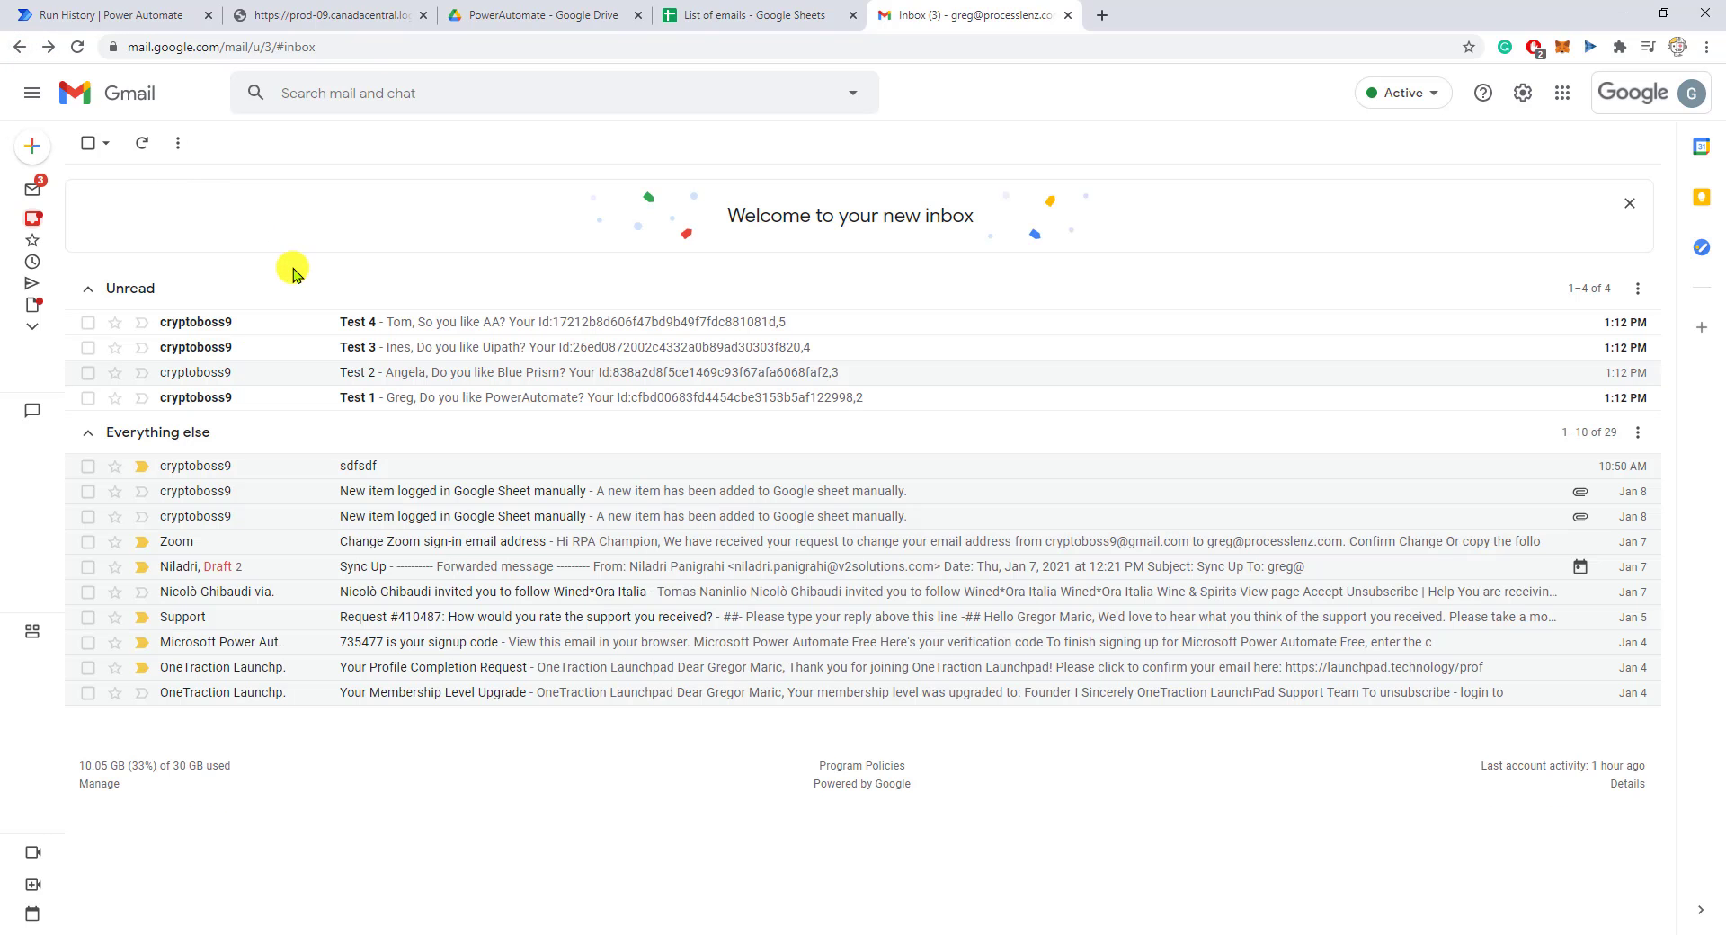
pyautogui.click(224, 321)
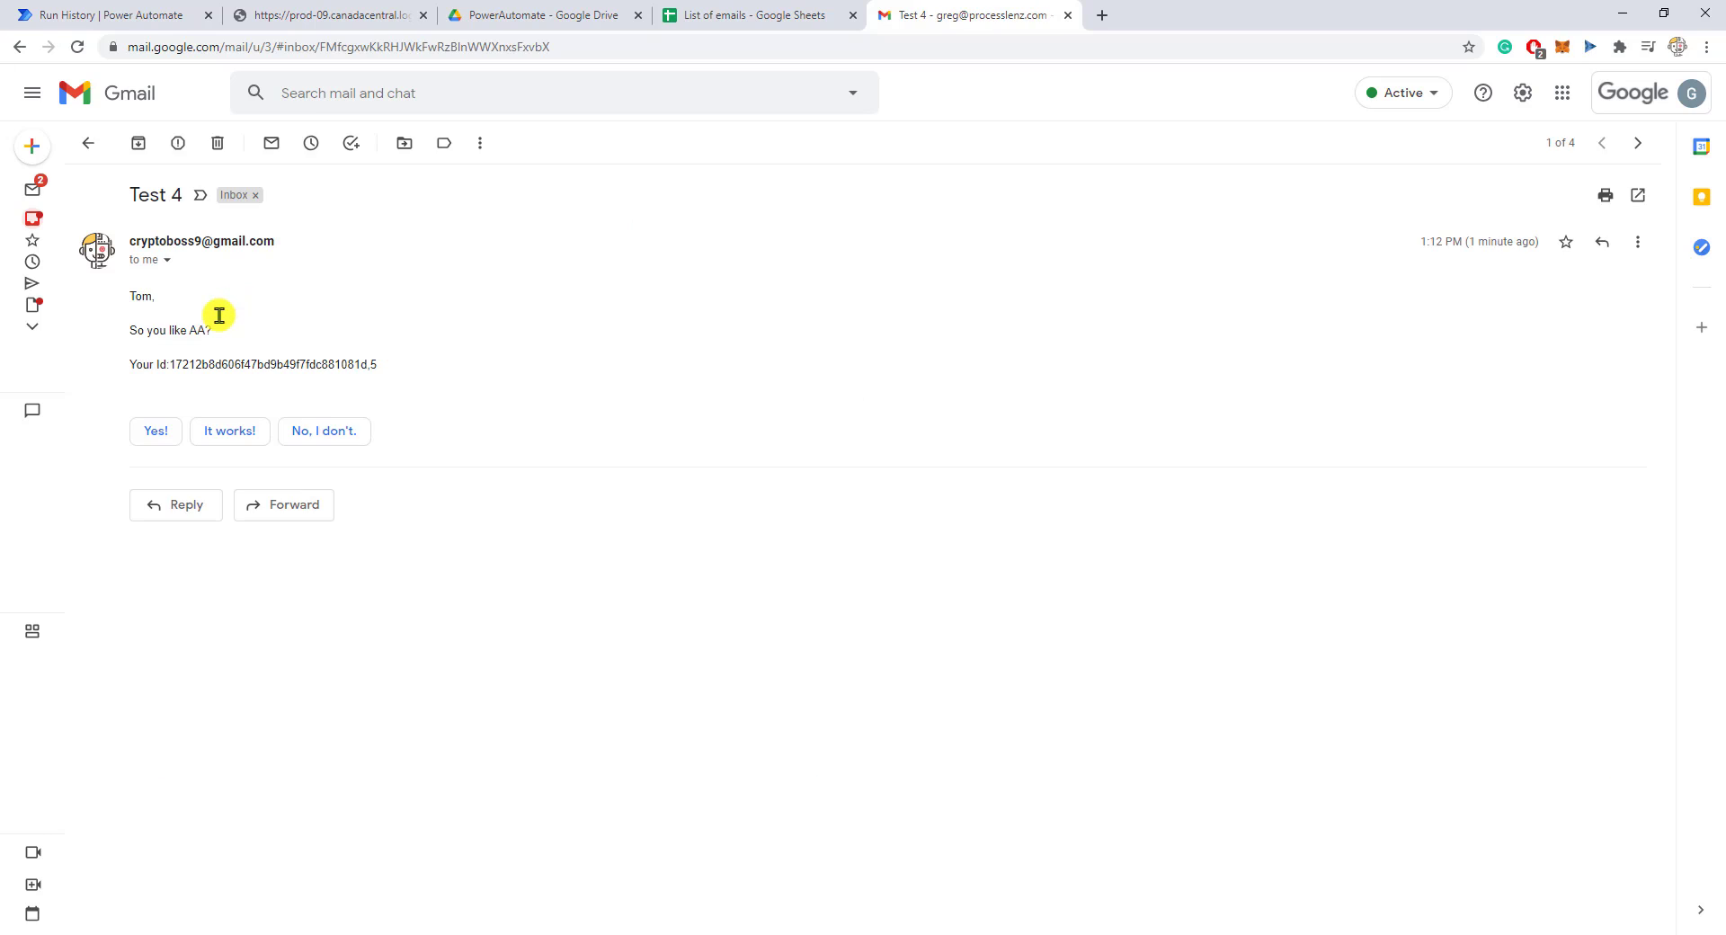
# Return to Power Automate and view the sharing settings of the "Send emails to google sheets contact list with custom message" flow from My flows.
pyautogui.click(108, 17)
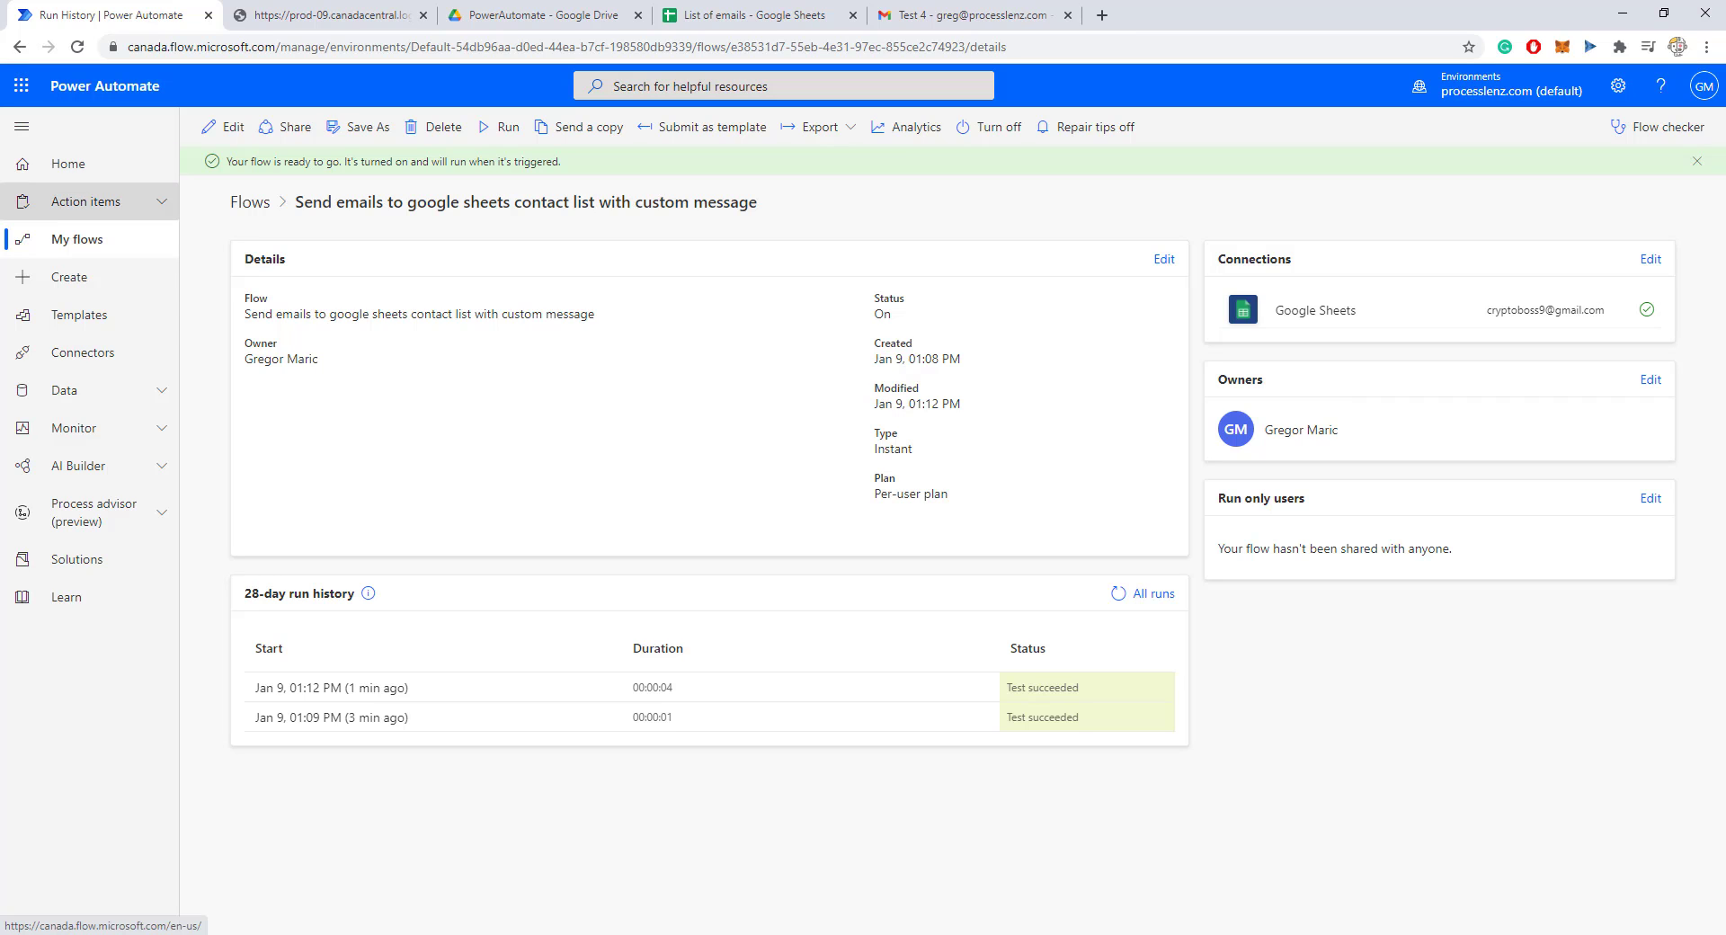
pyautogui.click(88, 239)
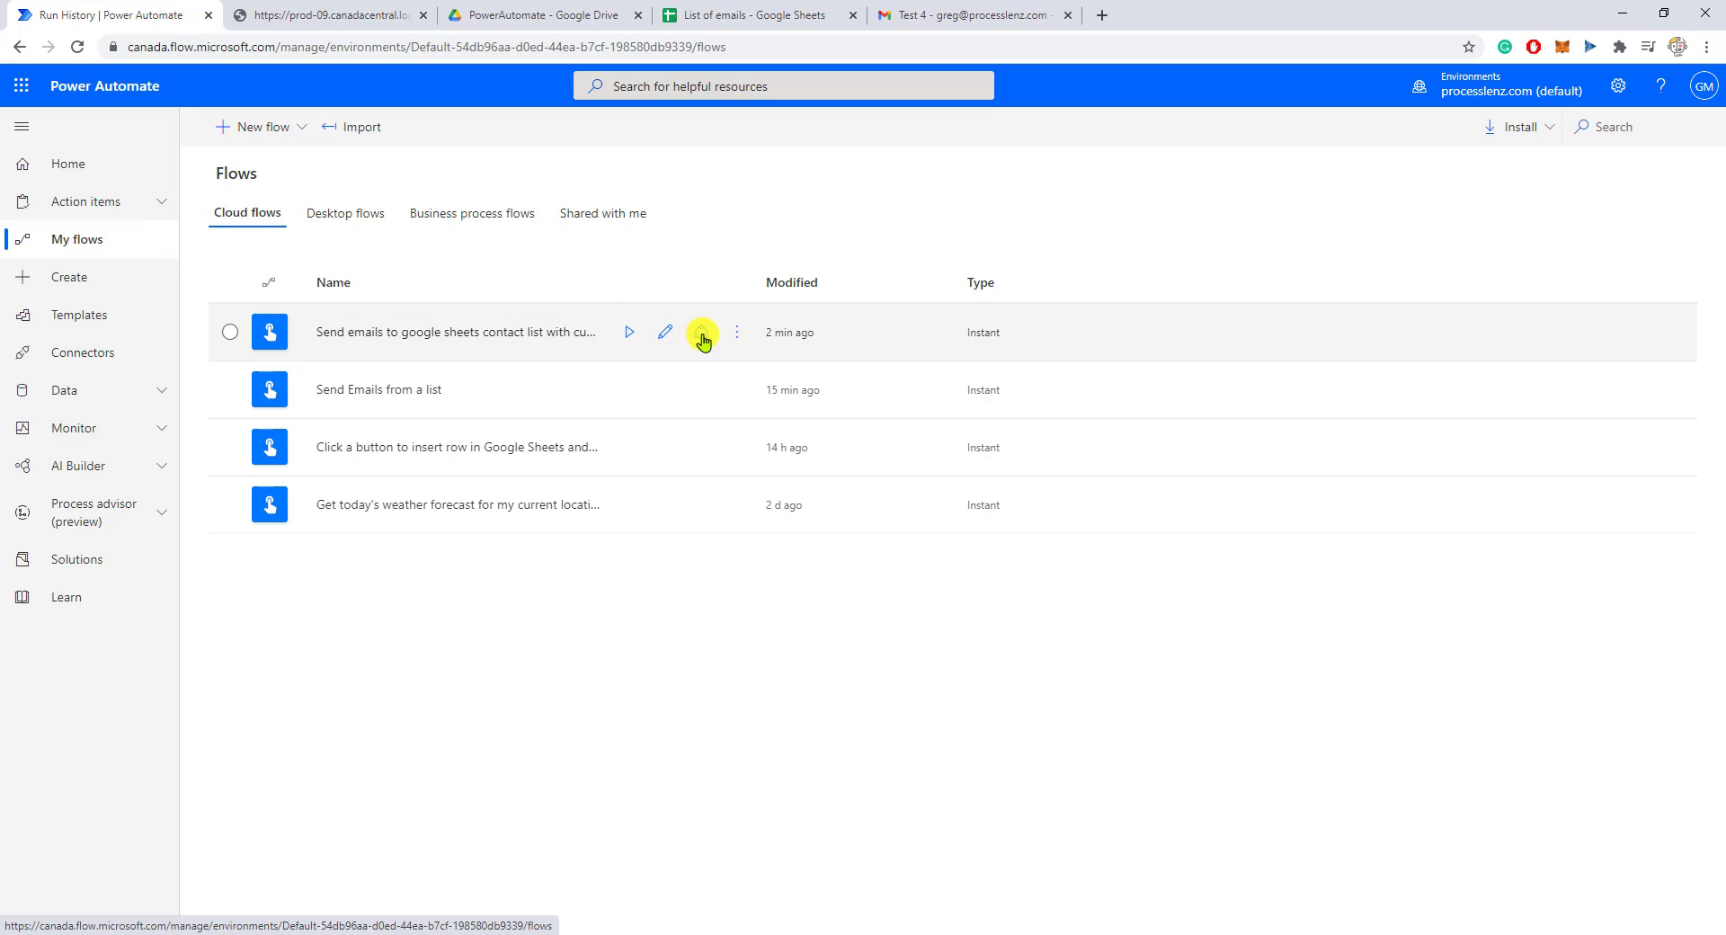
pyautogui.click(702, 336)
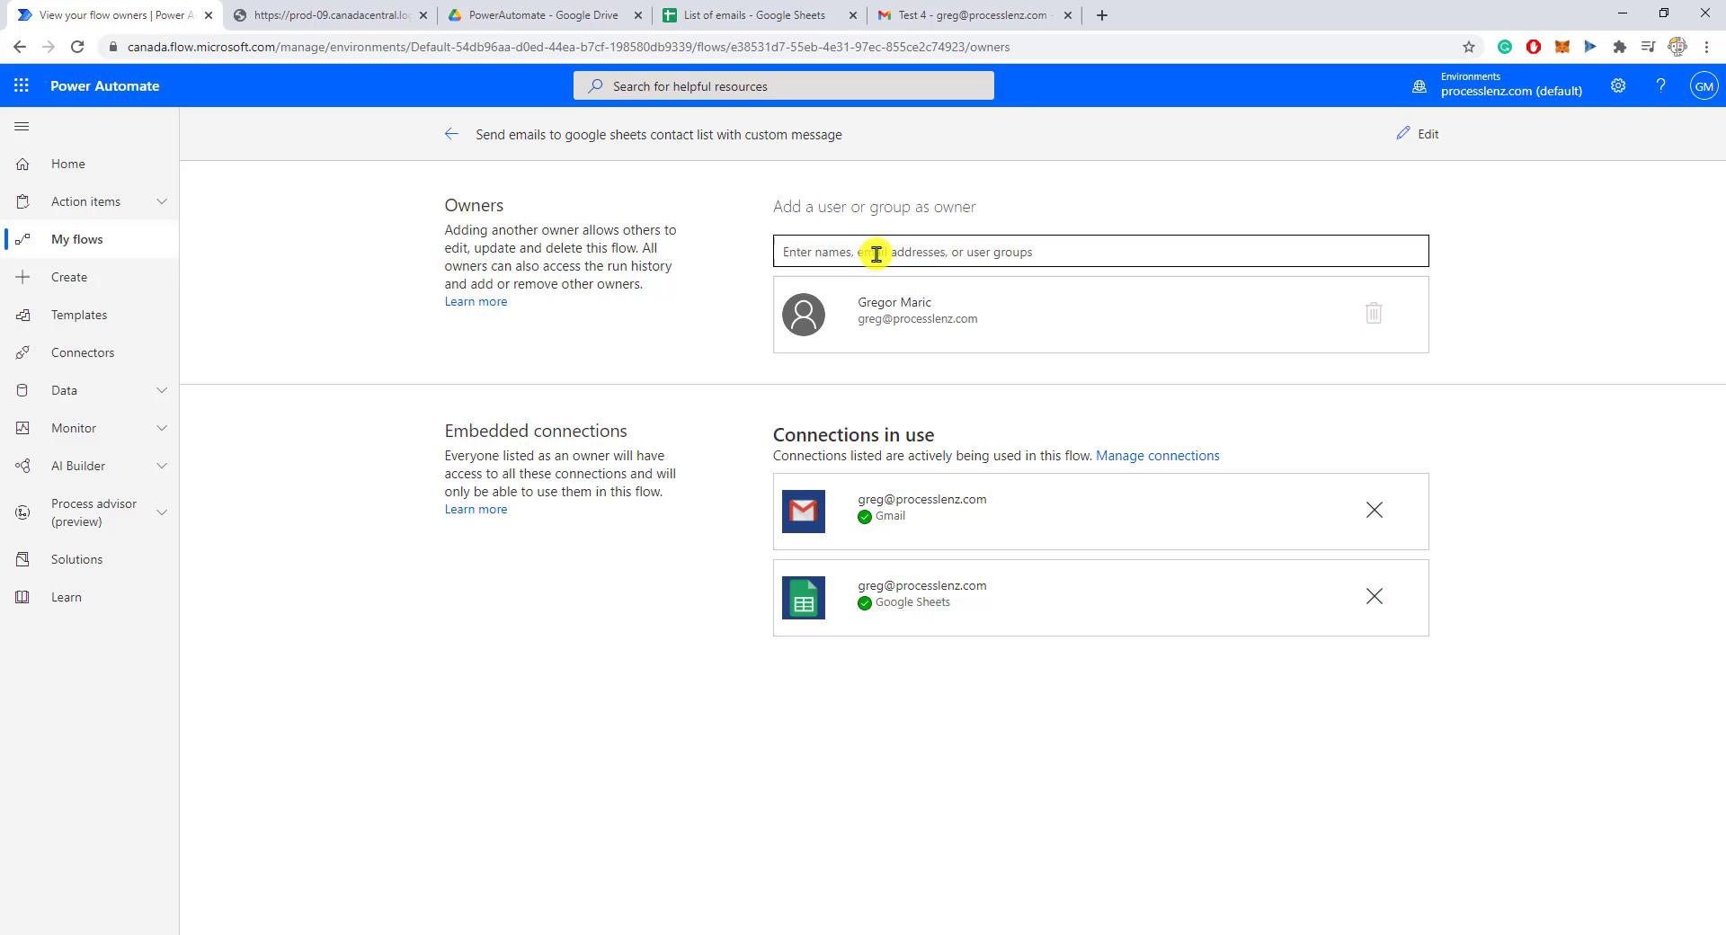
# Leave the sharing settings and start exporting the flow as a Package (.zip).
pyautogui.click(455, 139)
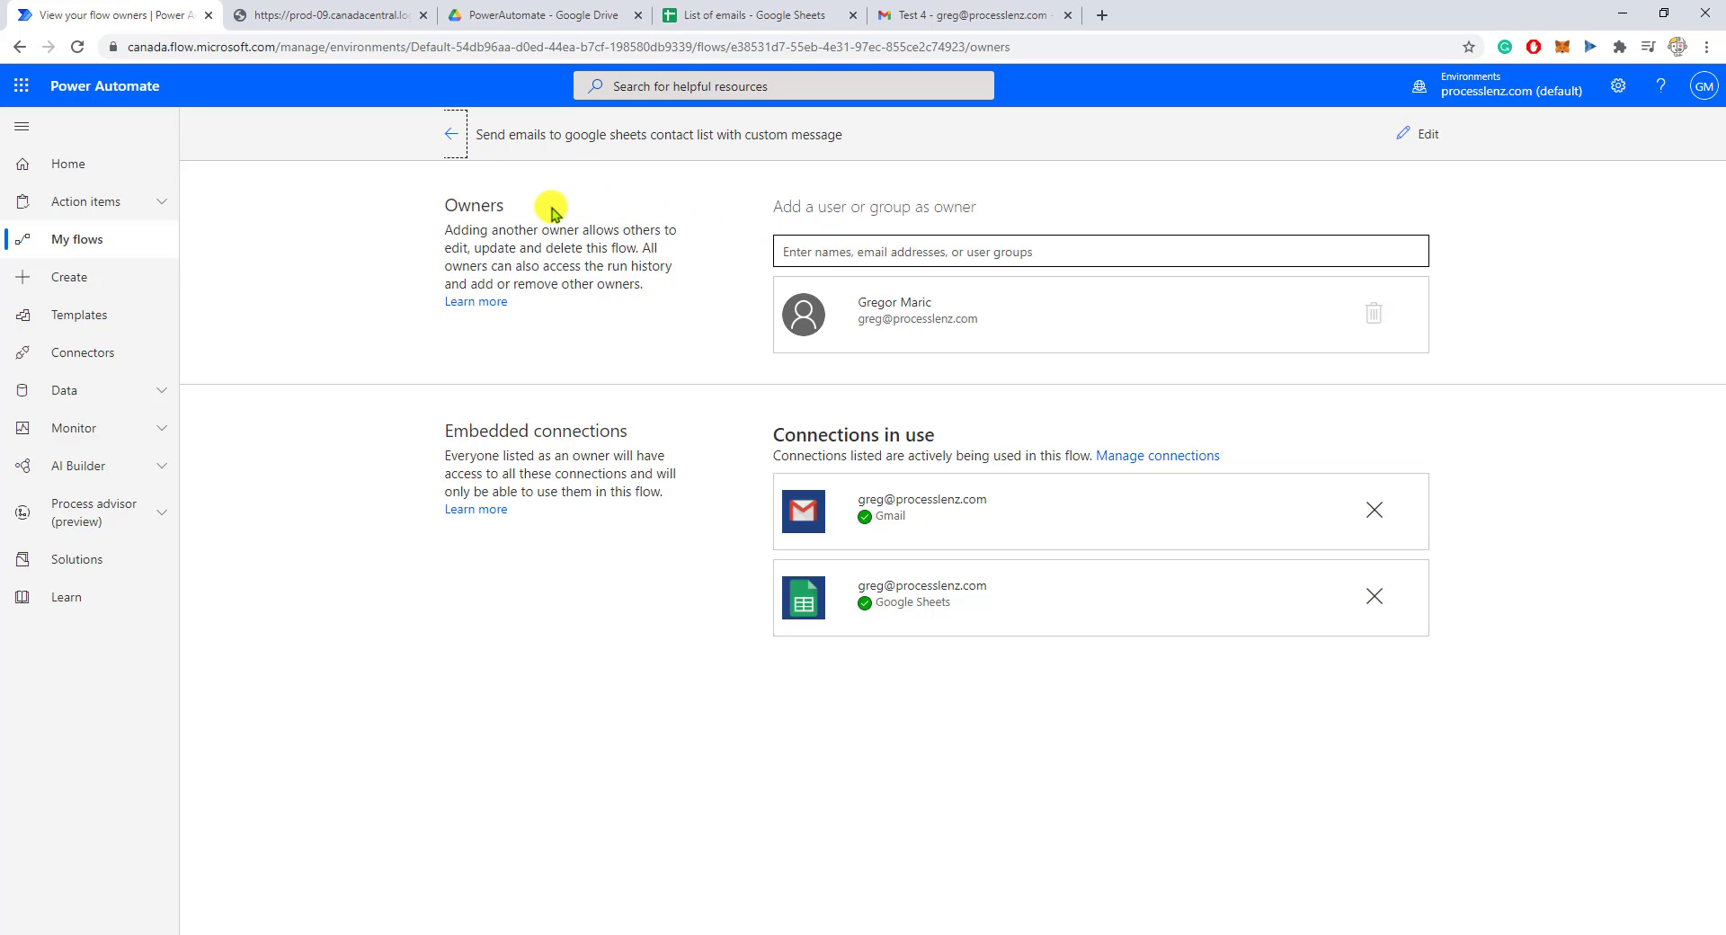
pyautogui.click(456, 138)
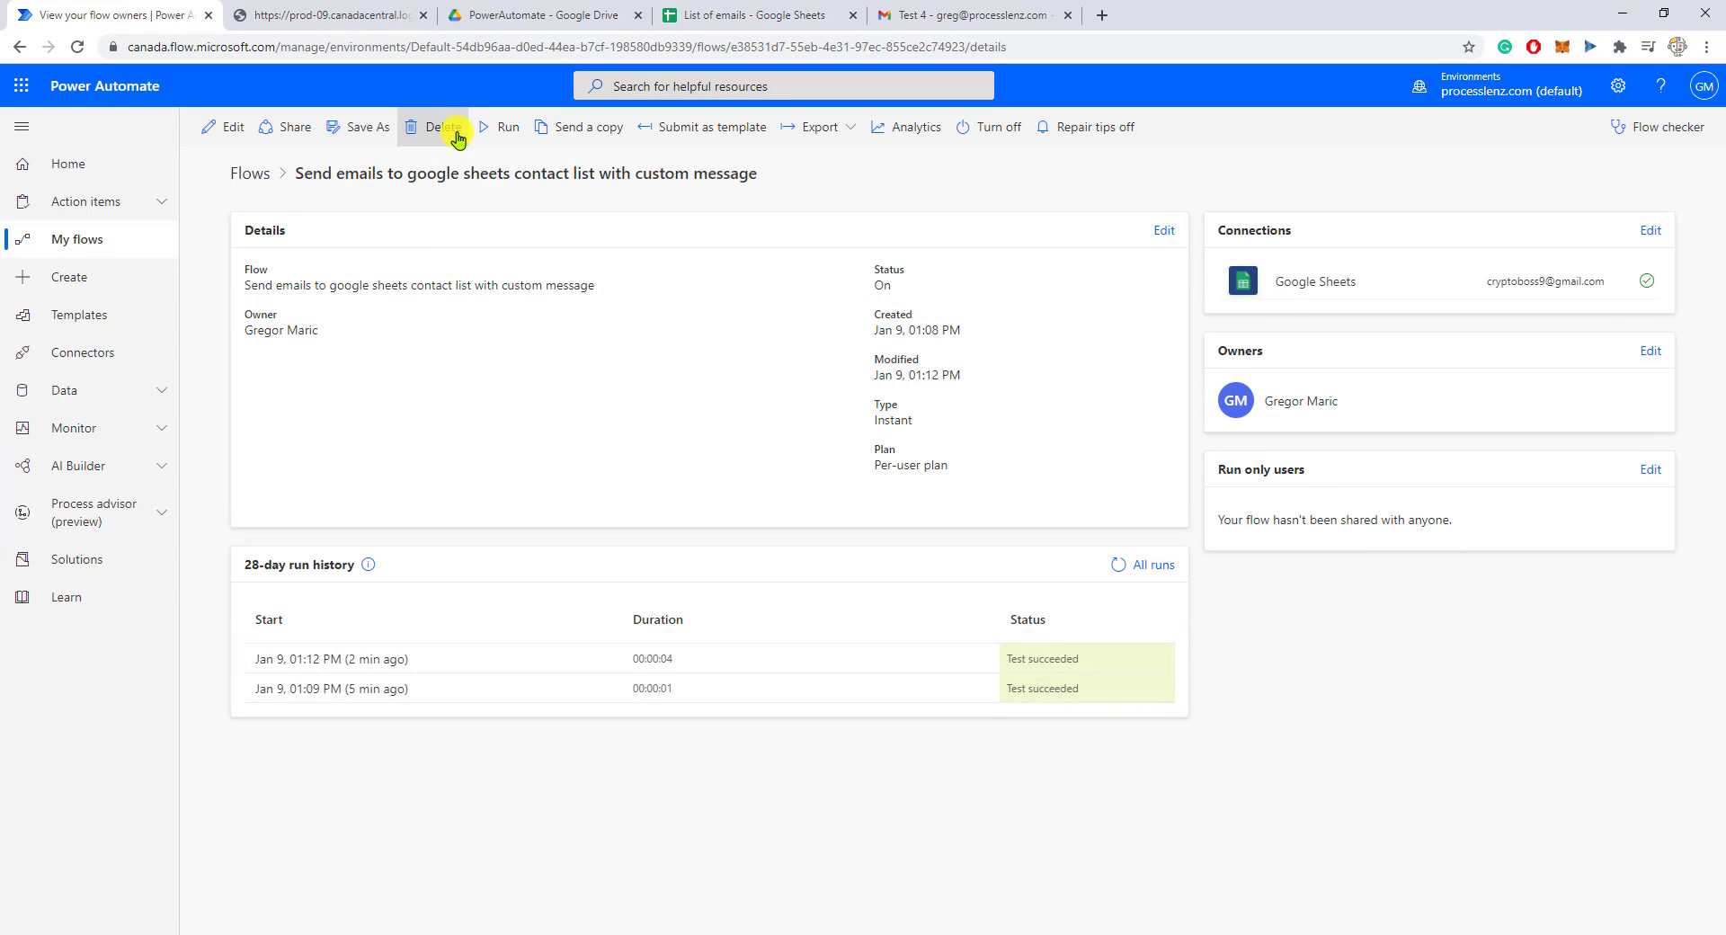
pyautogui.click(811, 131)
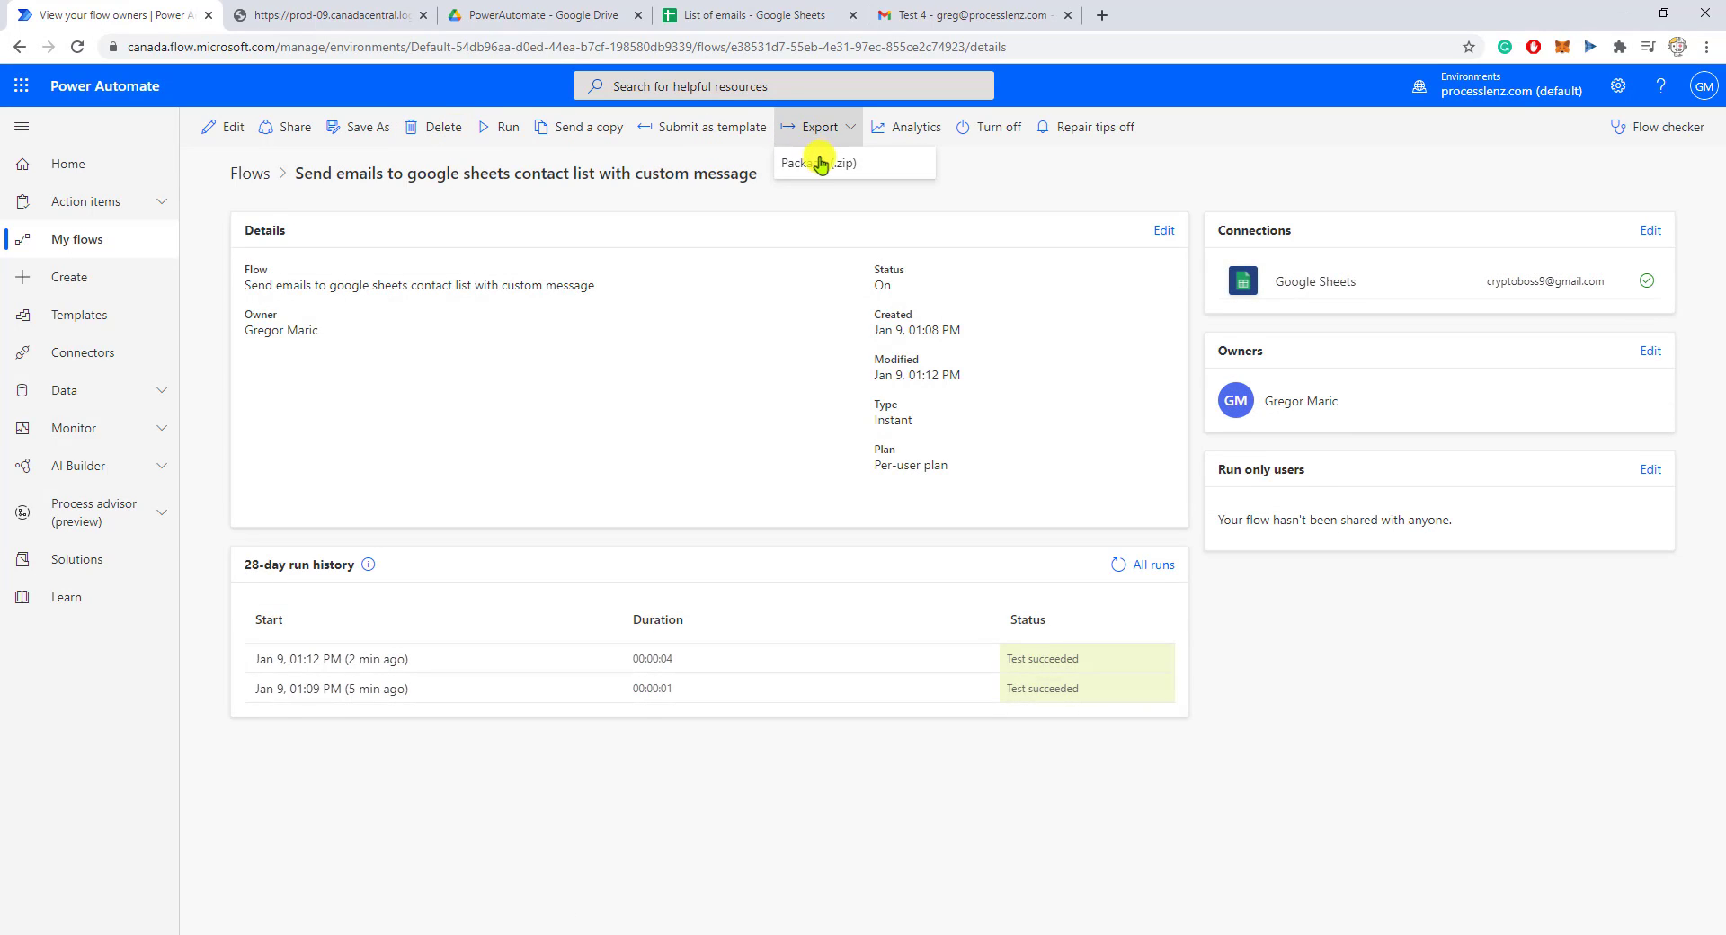
pyautogui.click(826, 170)
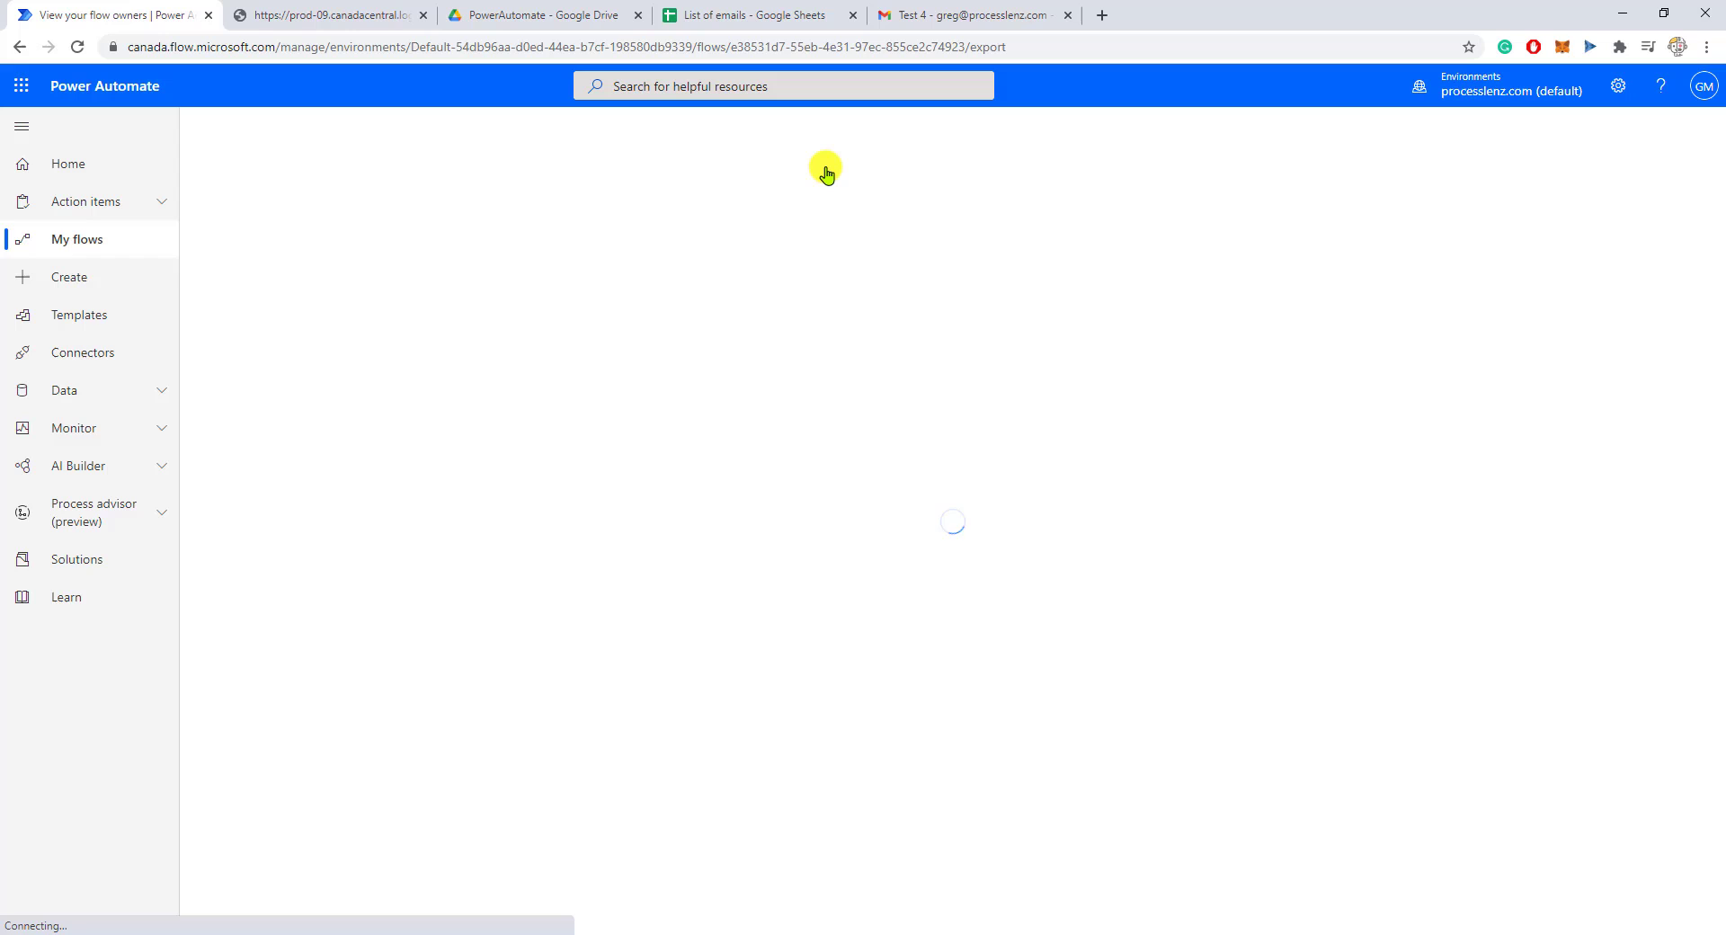